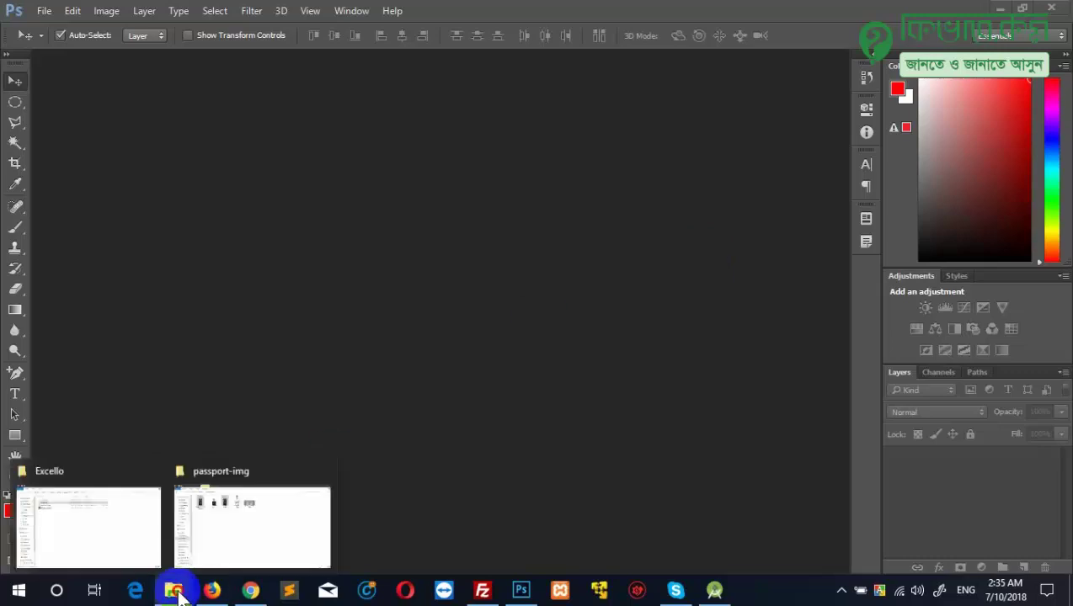
Open 4.jpg from the passport-img folder in the Photos viewer.
{"action": "left_click", "coordinate": [244, 528]}
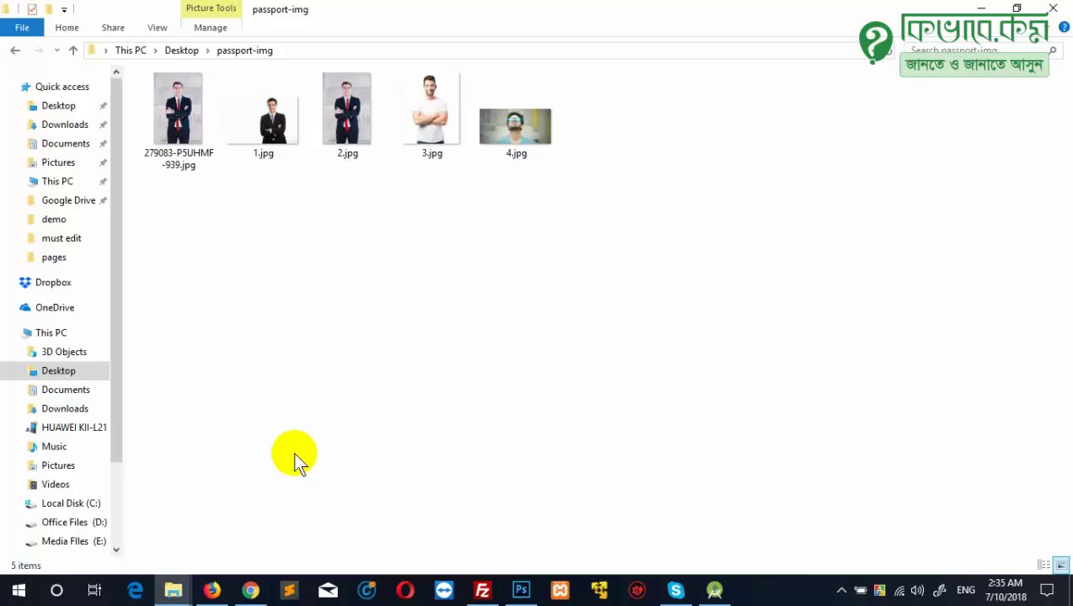
{"action": "double_click", "coordinate": [516, 139]}
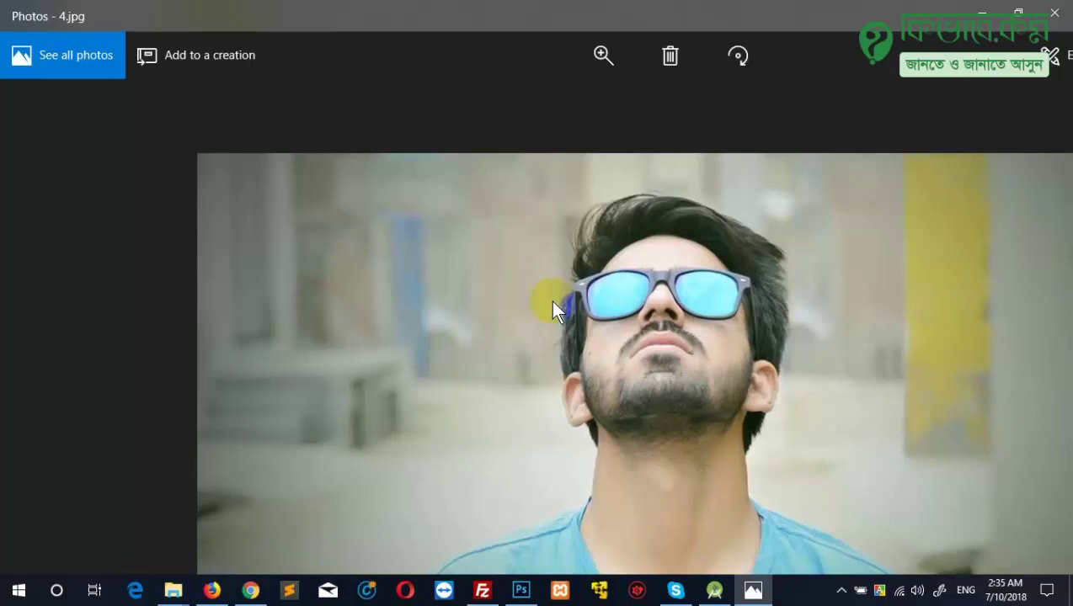
{"action": "mouse_move", "coordinate": [52, 396]}
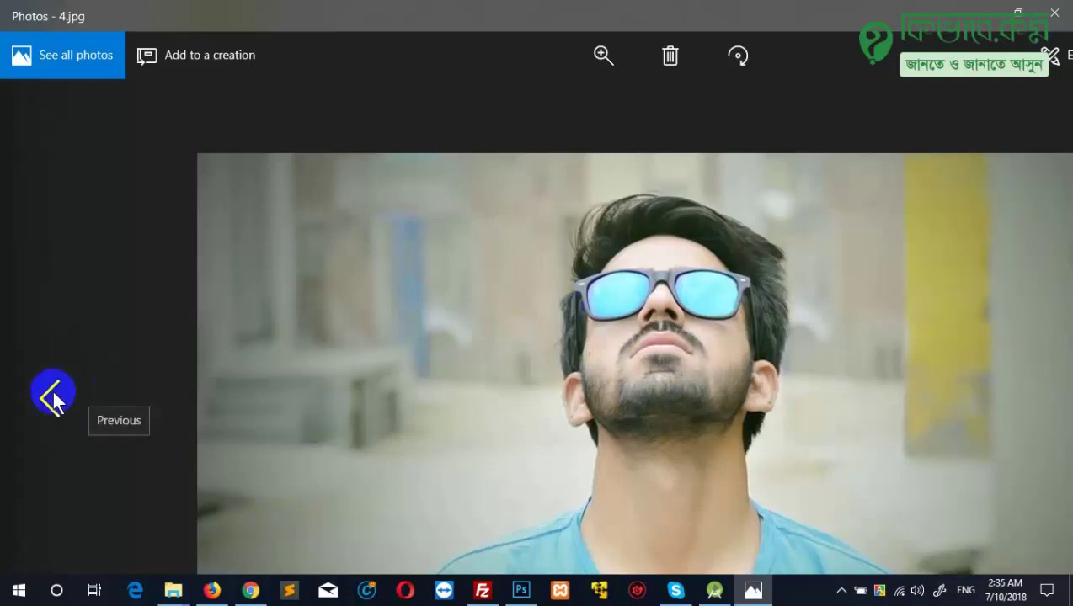
Page through 3.jpg, 4.jpg, 1.jpg and 2.jpg in Photos, then close the viewer.
{"action": "left_click", "coordinate": [52, 399]}
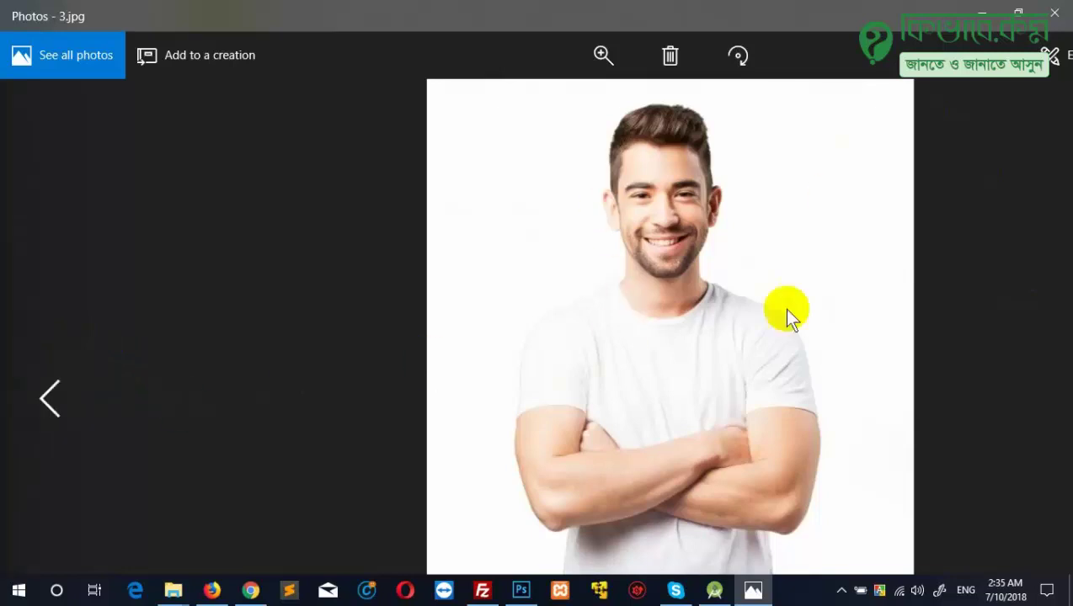
{"action": "left_click", "coordinate": [940, 283]}
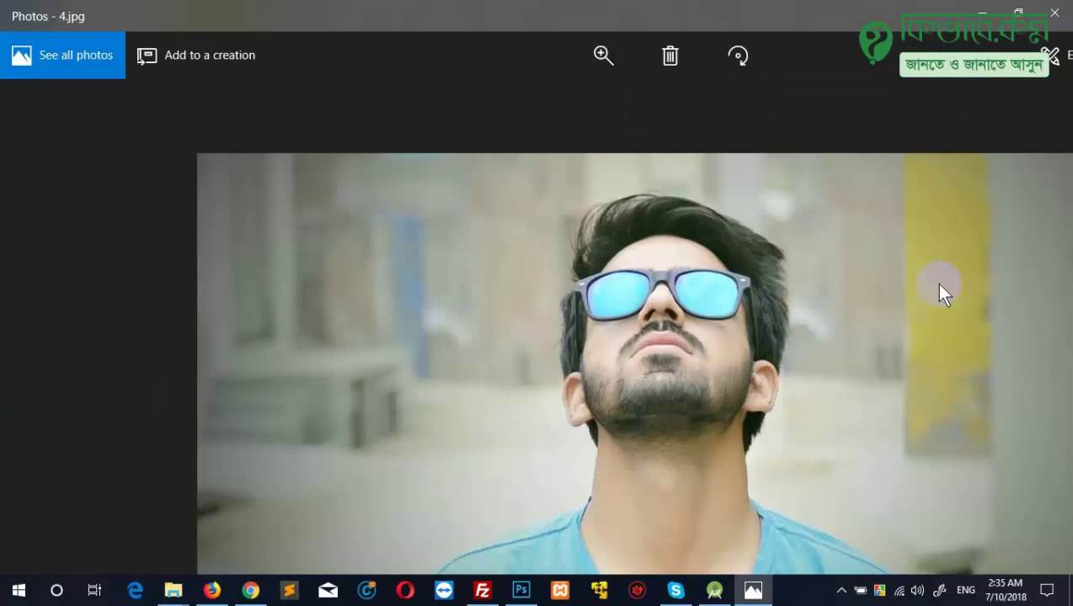
{"action": "left_click", "coordinate": [940, 286]}
{"action": "left_click", "coordinate": [940, 286]}
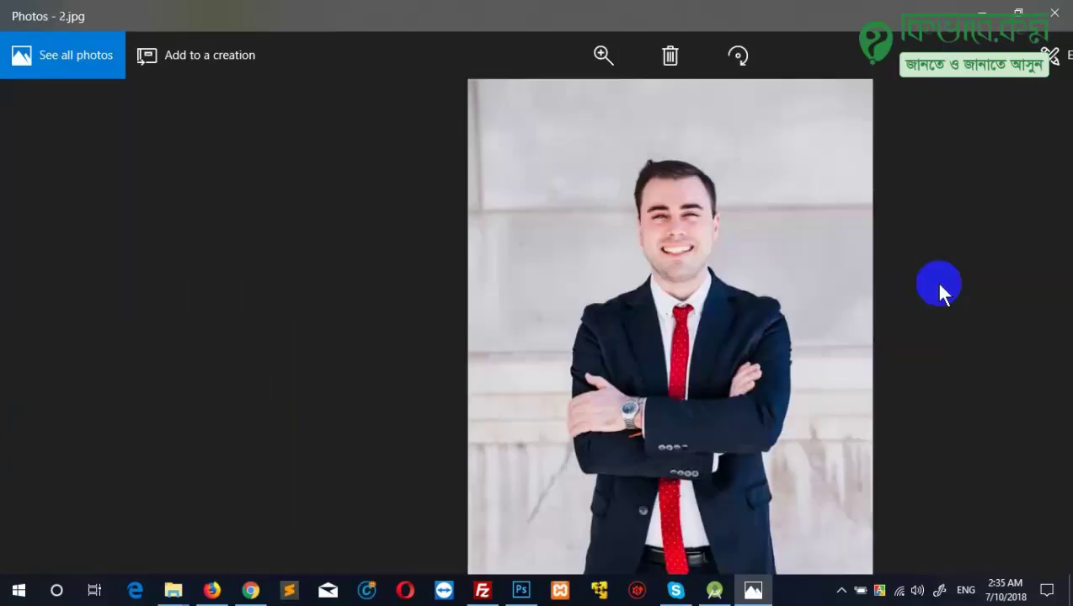
{"action": "left_click", "coordinate": [939, 287]}
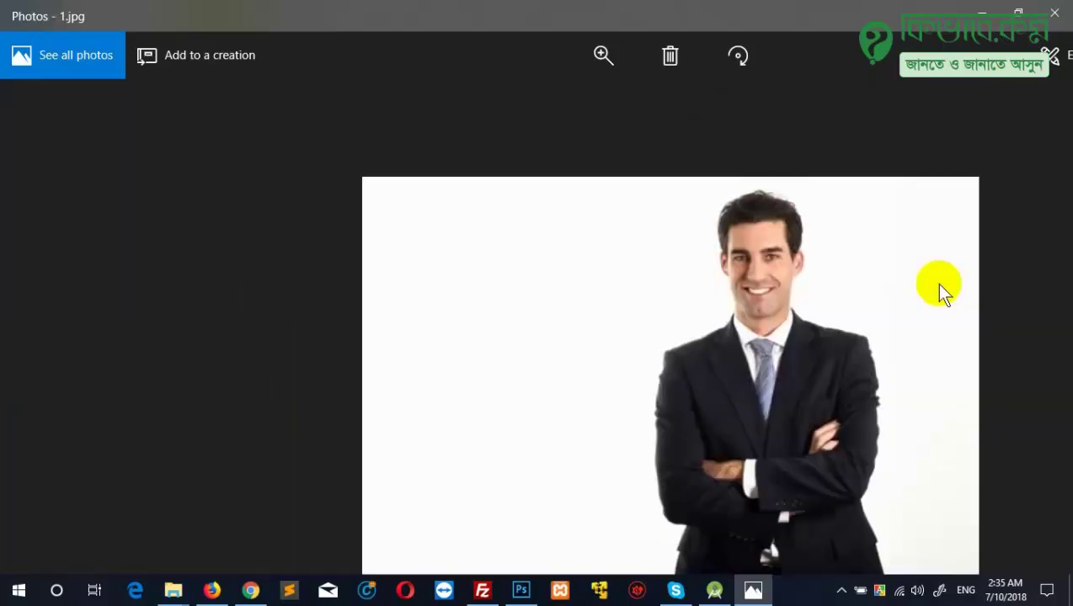
{"action": "left_click", "coordinate": [940, 286]}
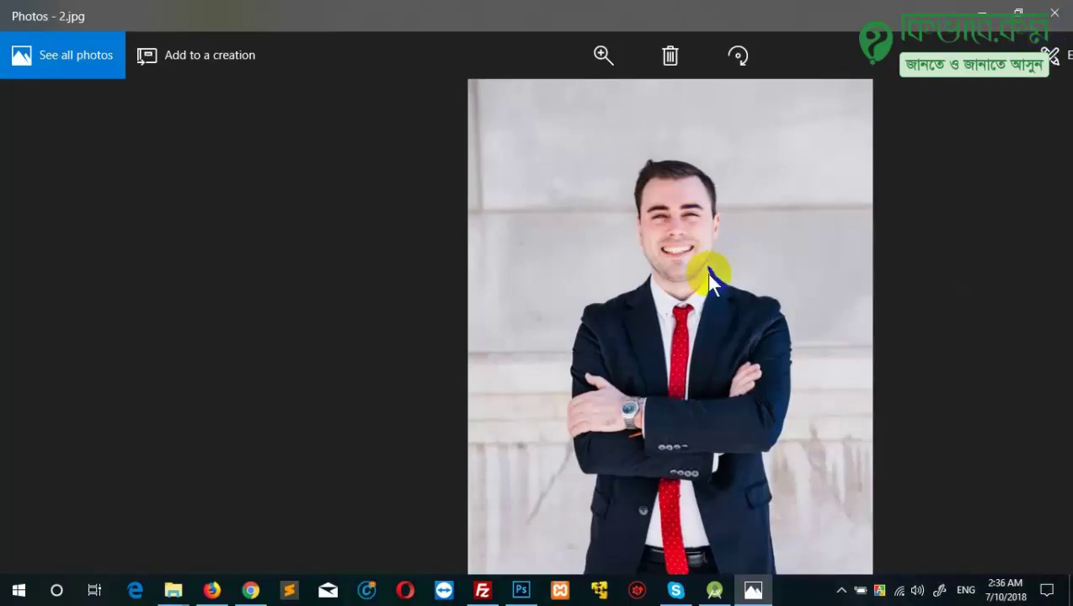
{"action": "left_click", "coordinate": [1056, 17]}
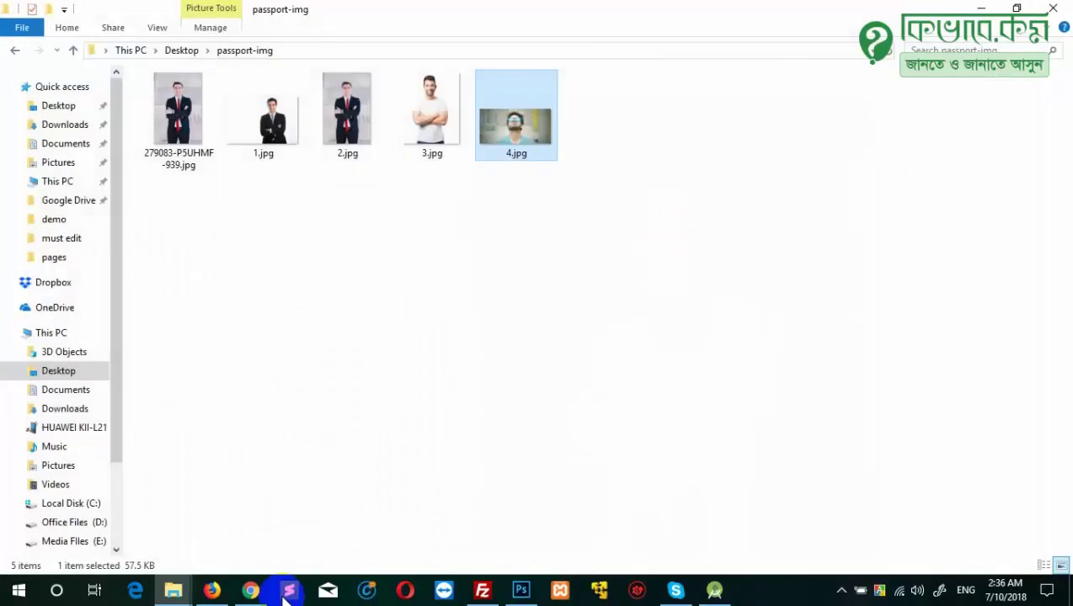
{"action": "left_click", "coordinate": [527, 314]}
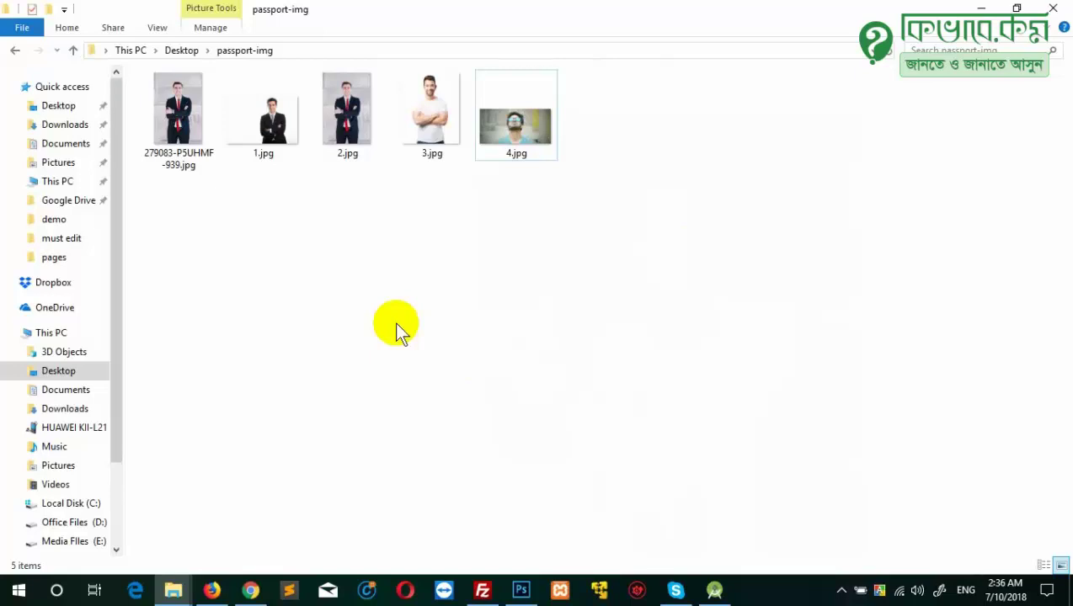
{"action": "right_click", "coordinate": [337, 140]}
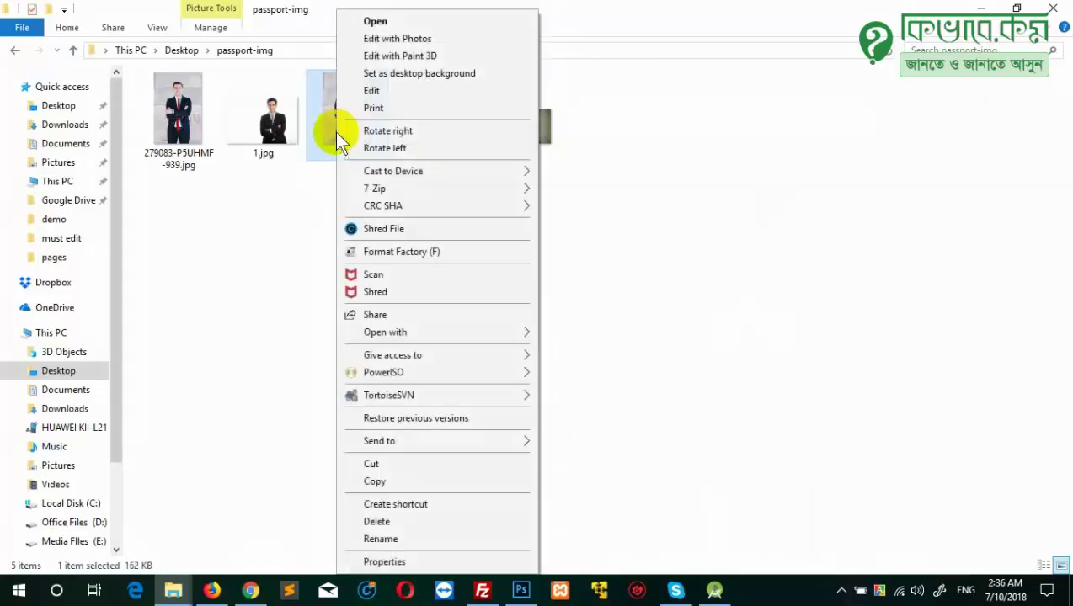
{"action": "left_click", "coordinate": [384, 562]}
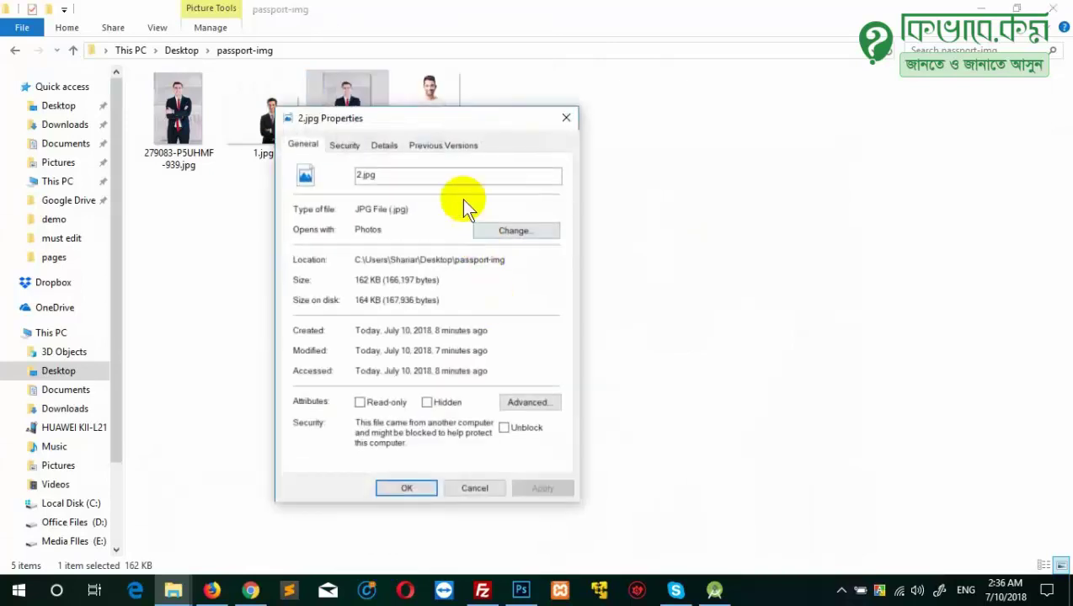
{"action": "left_click_drag", "start_coordinate": [428, 118], "coordinate": [625, 106]}
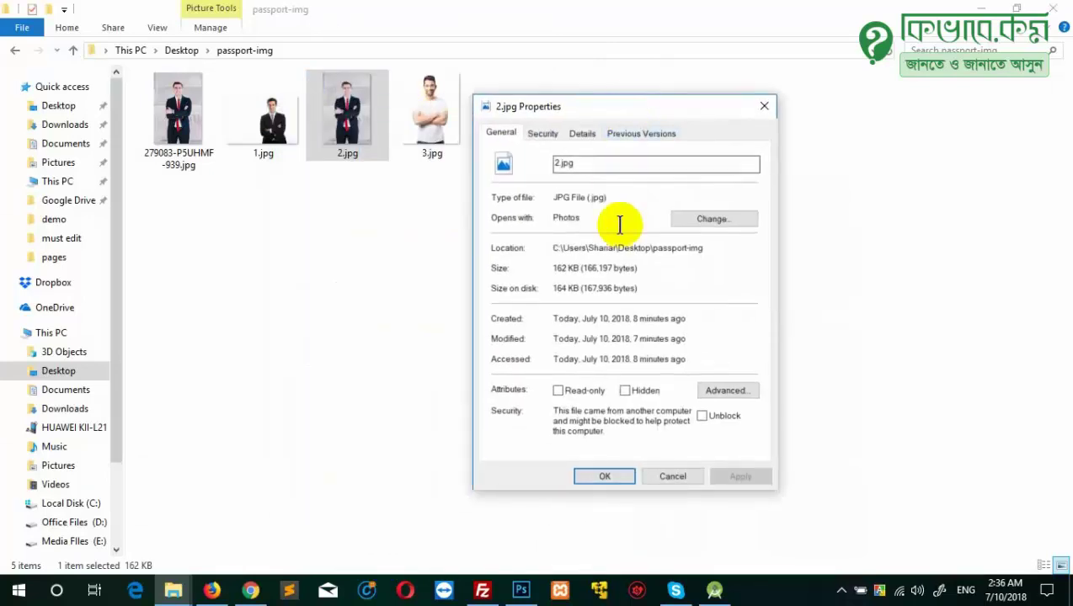
{"action": "double_click", "coordinate": [563, 268]}
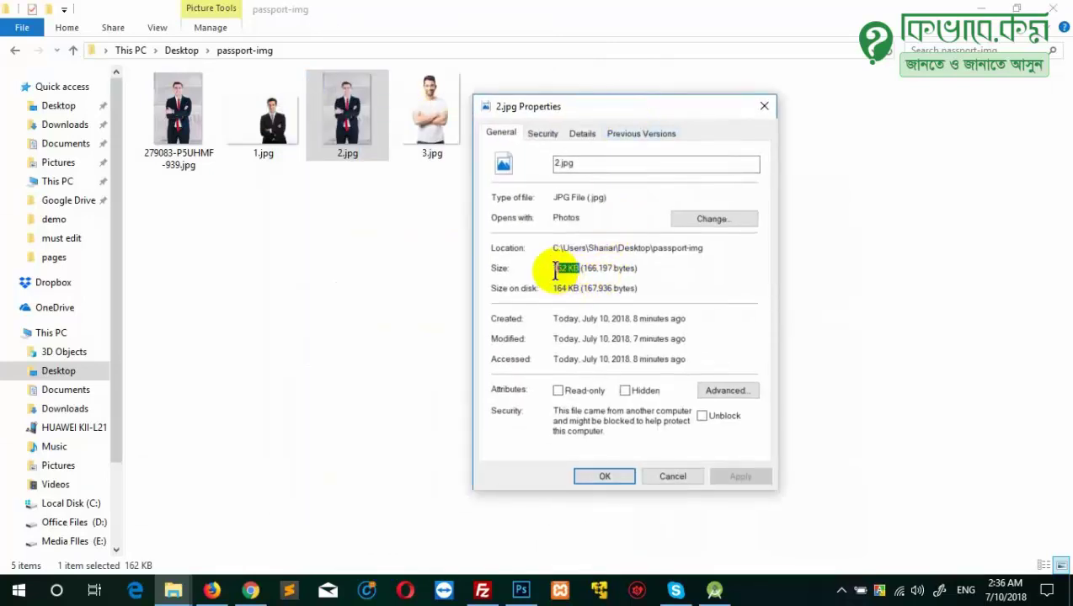
{"action": "left_click", "coordinate": [589, 133]}
{"action": "scroll", "coordinate": [671, 251], "scroll_direction": "down", "scroll_amount": 1}
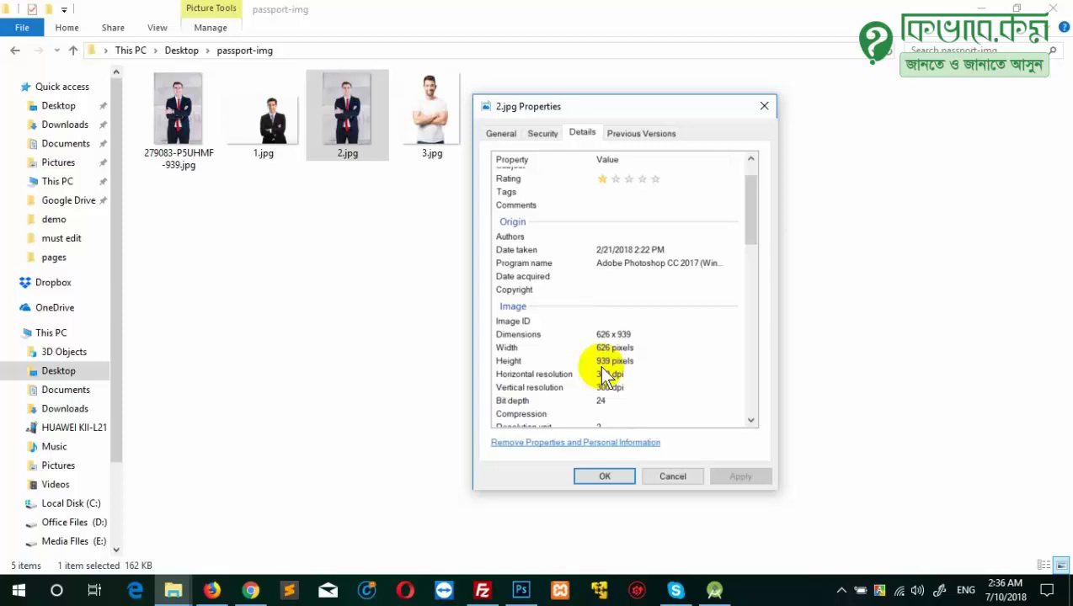
{"action": "left_click", "coordinate": [762, 107]}
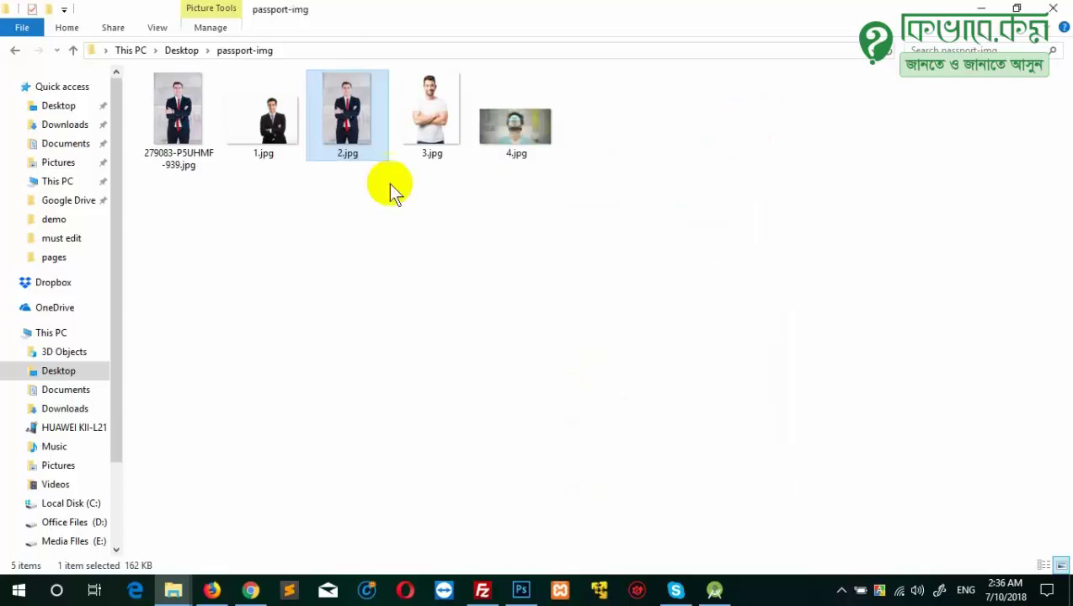
{"action": "right_click", "coordinate": [184, 149]}
{"action": "left_click", "coordinate": [230, 560]}
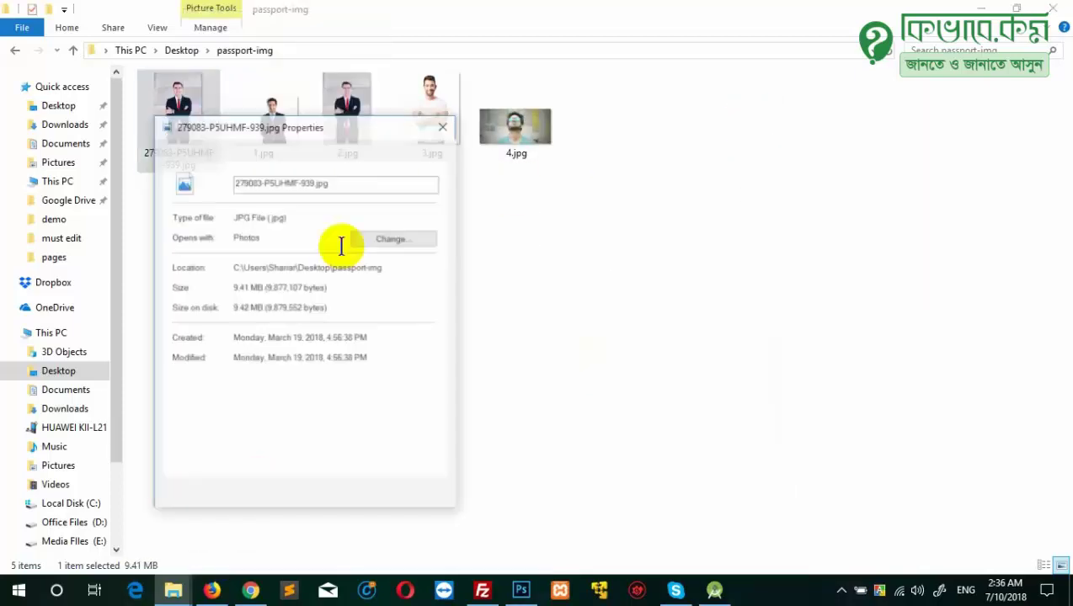
{"action": "left_click", "coordinate": [262, 151]}
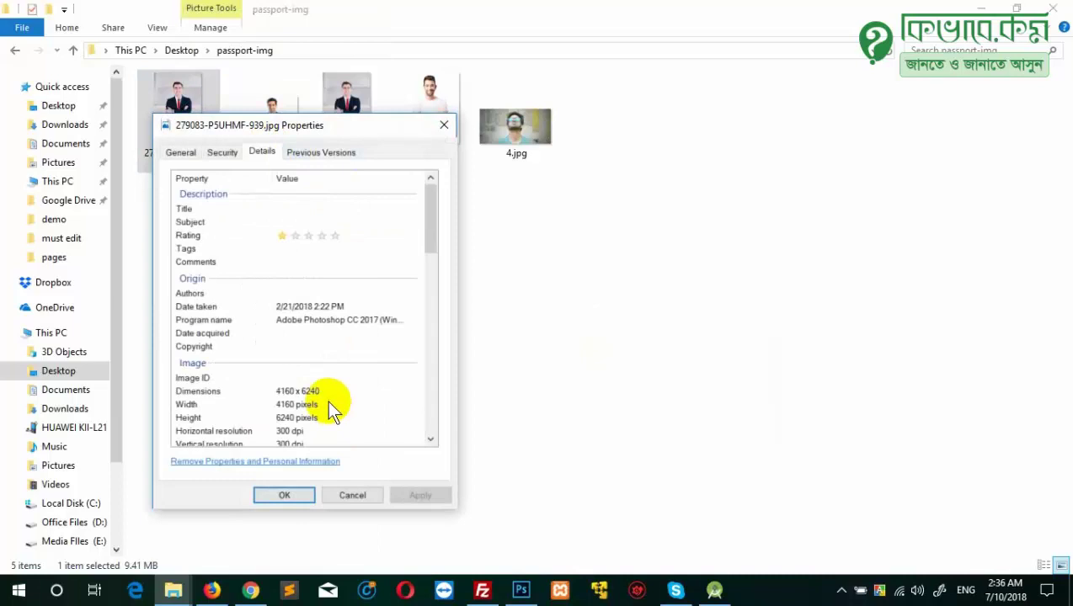
{"action": "left_click", "coordinate": [345, 492]}
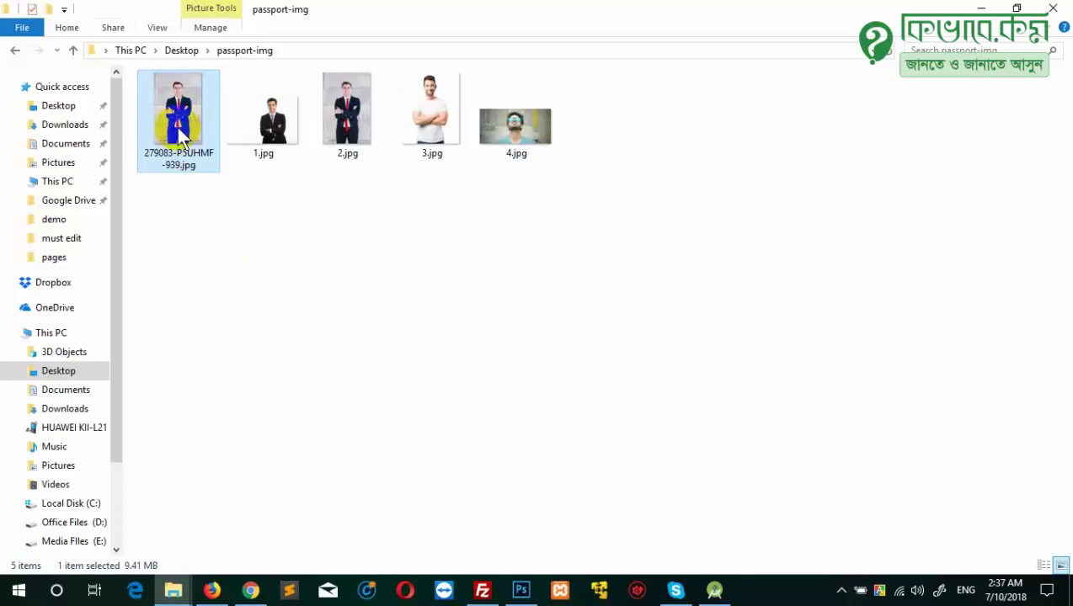
Duplicate 279083-P5UHMF-939.jpg as '279083-P5UHMF-939 - Copy.jpg' and return to Photoshop.
{"action": "left_click_drag", "start_coordinate": [178, 126], "coordinate": [269, 256]}
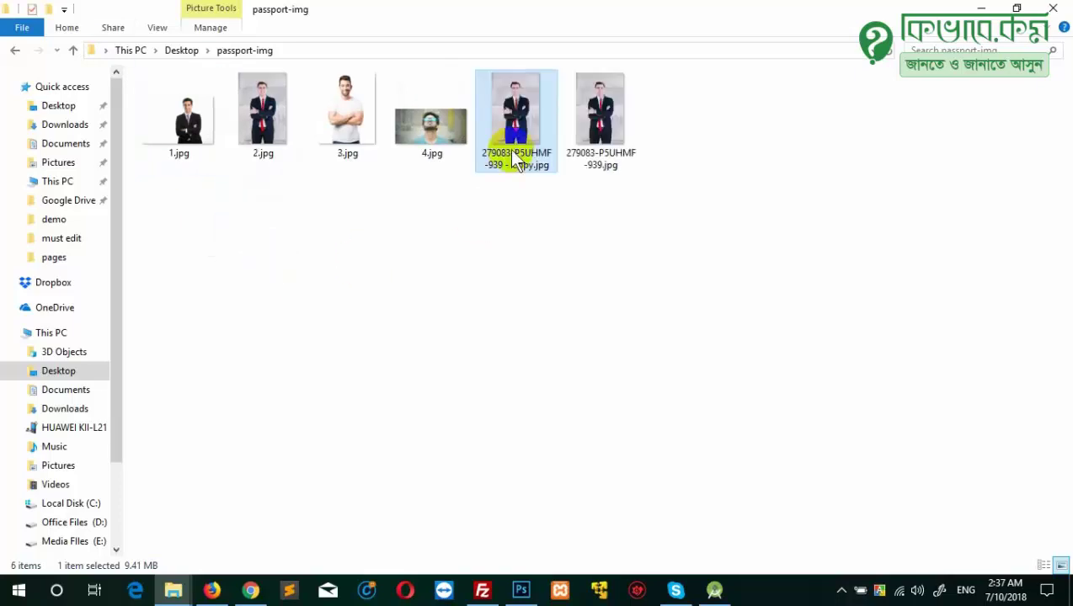
{"action": "left_click", "coordinate": [516, 172]}
{"action": "left_click", "coordinate": [574, 108]}
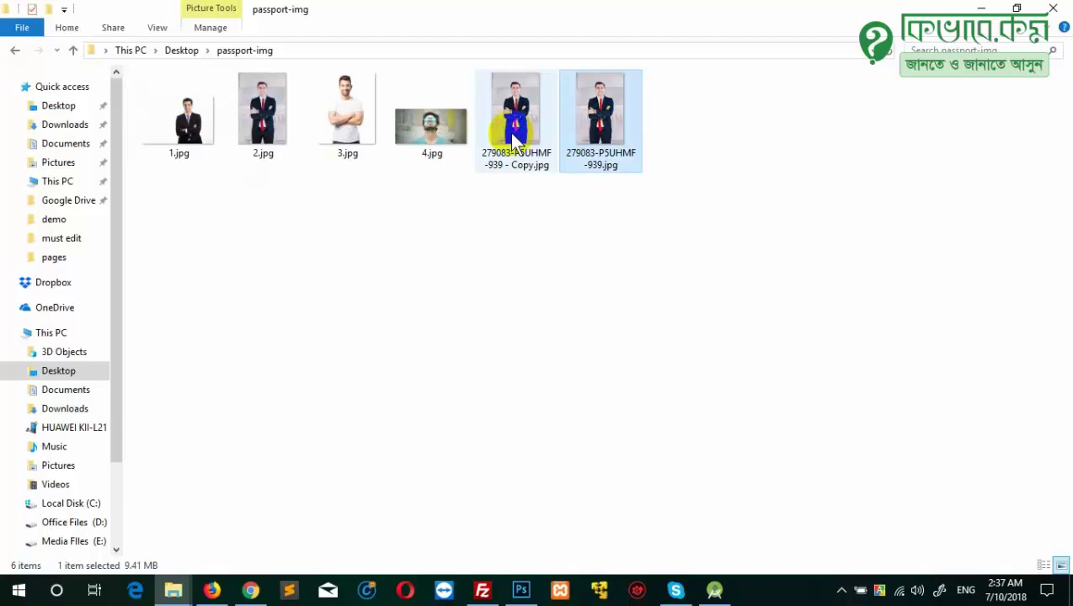
{"action": "left_click", "coordinate": [511, 108]}
{"action": "left_click", "coordinate": [594, 113]}
{"action": "left_click", "coordinate": [592, 157]}
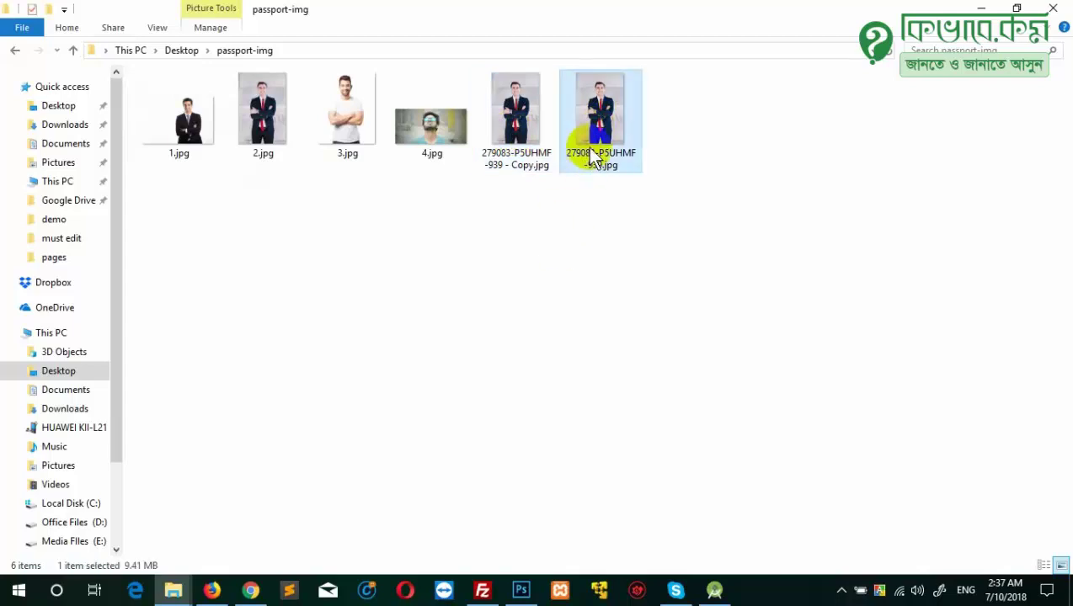
{"action": "left_click_drag", "start_coordinate": [592, 156], "coordinate": [682, 214]}
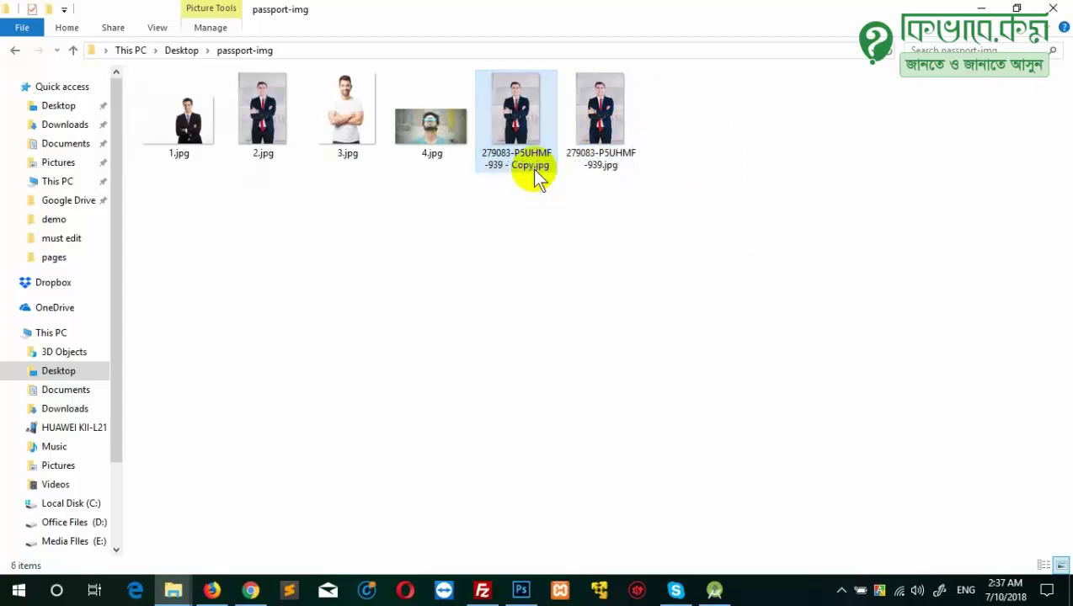
{"action": "left_click", "coordinate": [521, 589]}
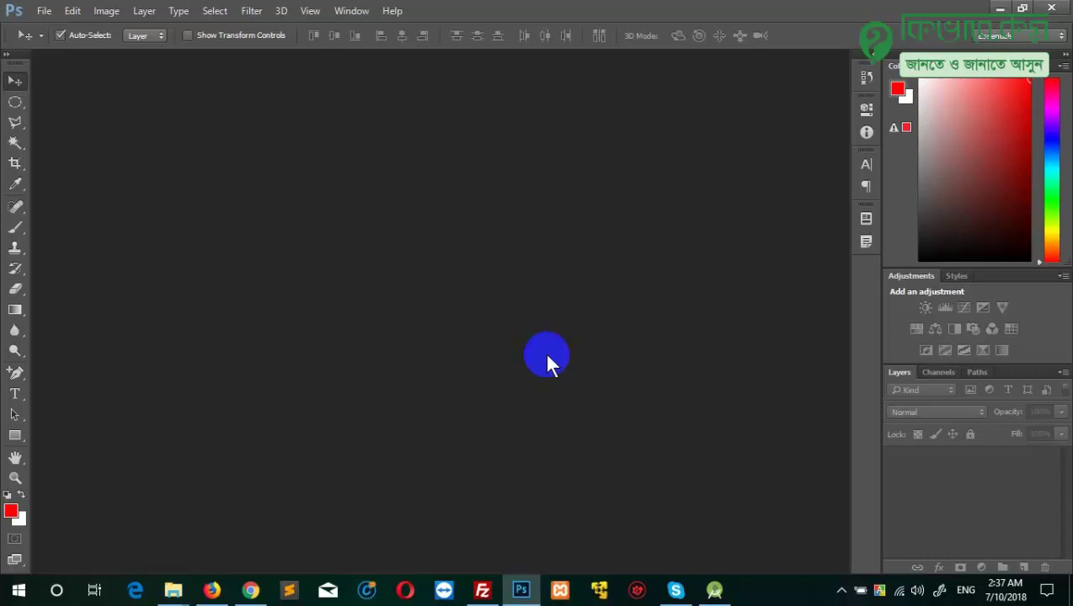
Open 279083-P5UHMF-939 - Copy.jpg in Photoshop.
{"action": "double_click", "coordinate": [546, 363]}
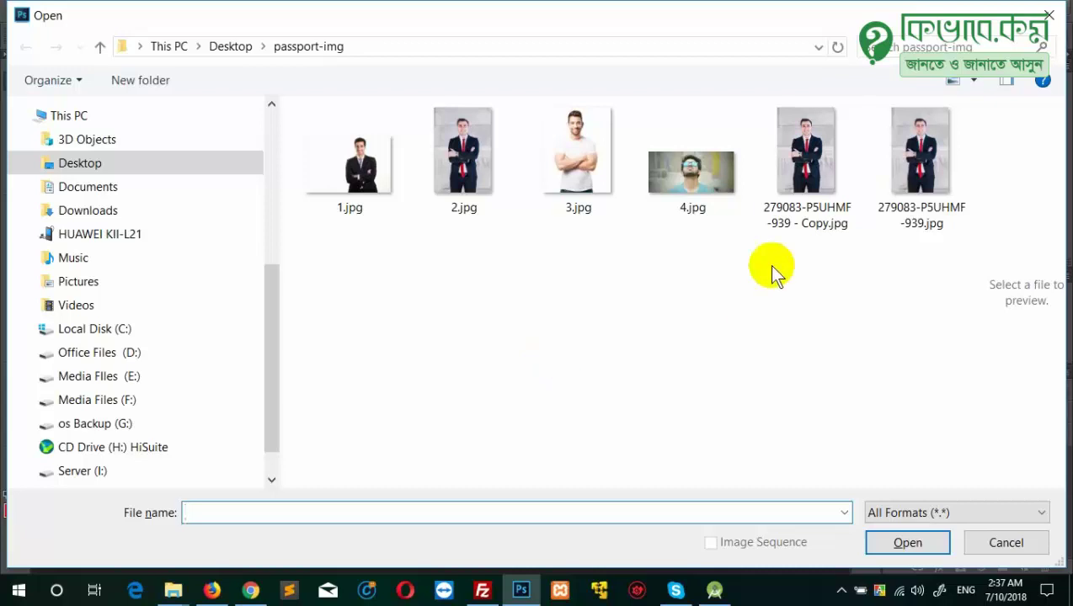
{"action": "left_click", "coordinate": [819, 158]}
{"action": "double_click", "coordinate": [809, 160]}
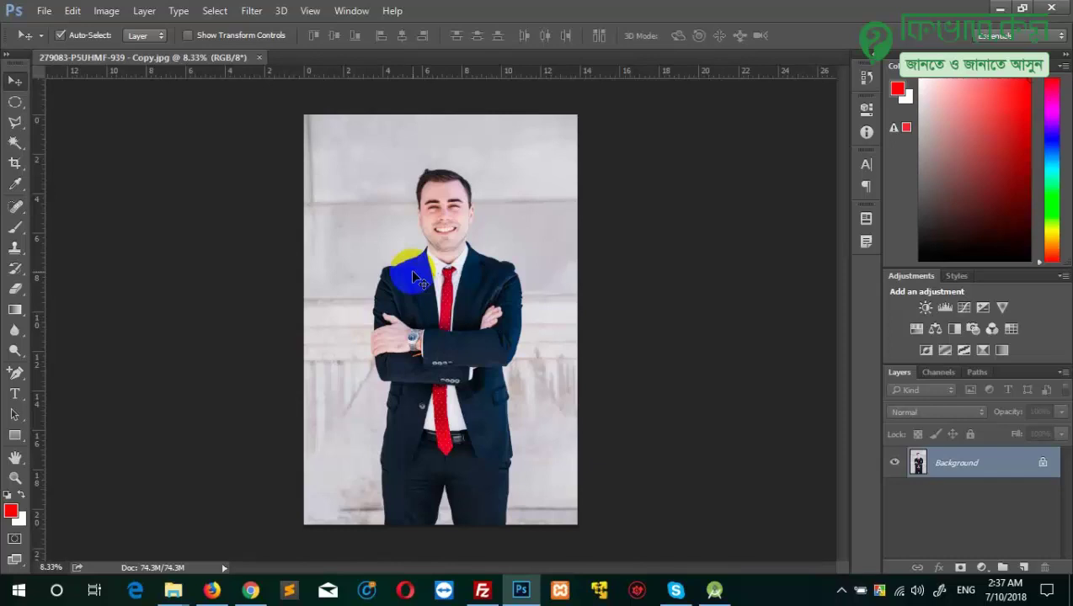
Set the Crop tool to 2 in × 2 in at 300 px/in.
{"action": "left_click", "coordinate": [15, 165]}
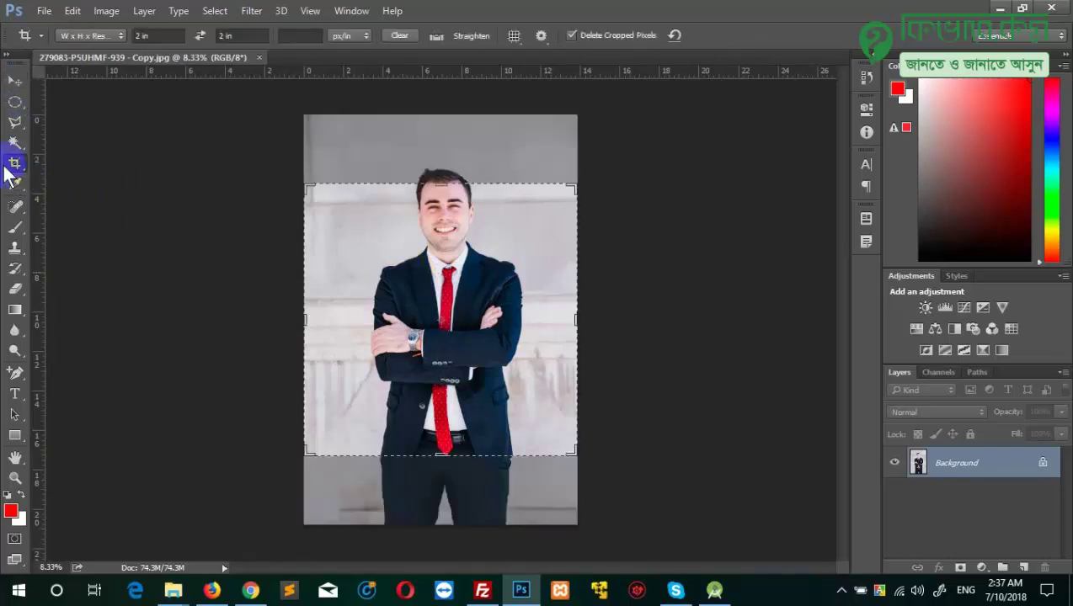
{"action": "left_click", "coordinate": [159, 35]}
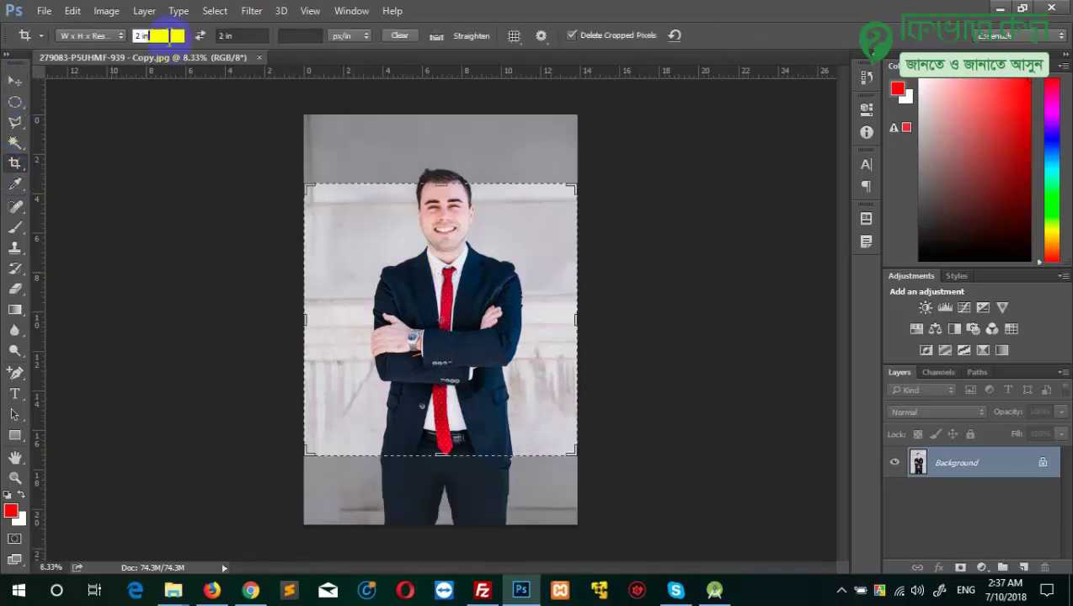
{"action": "left_click", "coordinate": [283, 35]}
{"action": "type", "text": "300"}
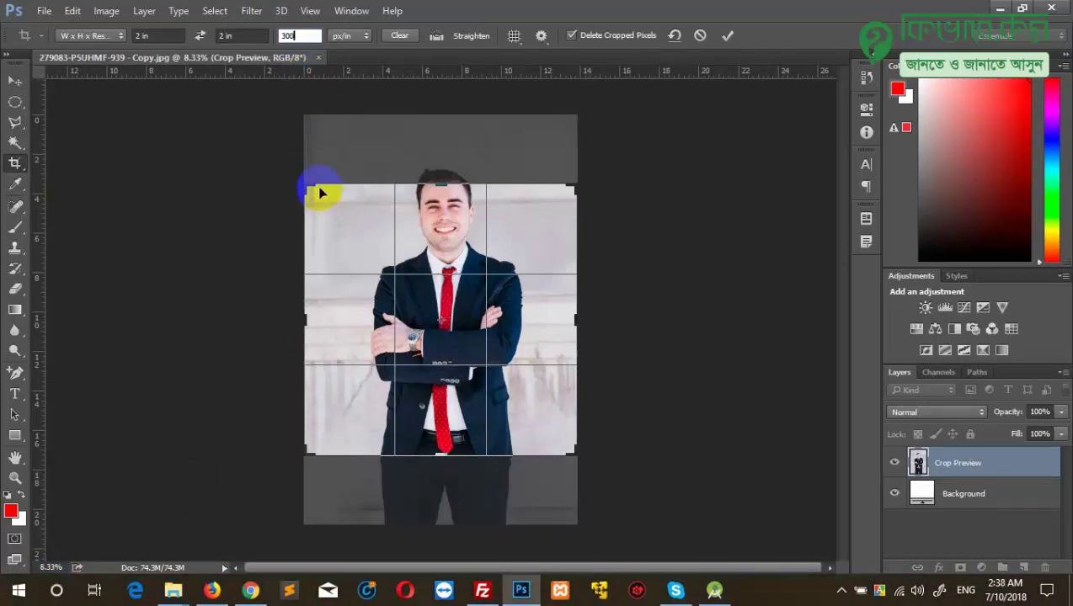
Shrink the crop box toward the man and shift the photo beneath it.
{"action": "mouse_move", "coordinate": [308, 185]}
{"action": "left_mouse_down"}
{"action": "mouse_move", "coordinate": [301, 207]}
{"action": "mouse_move", "coordinate": [326, 238]}
{"action": "left_mouse_up"}
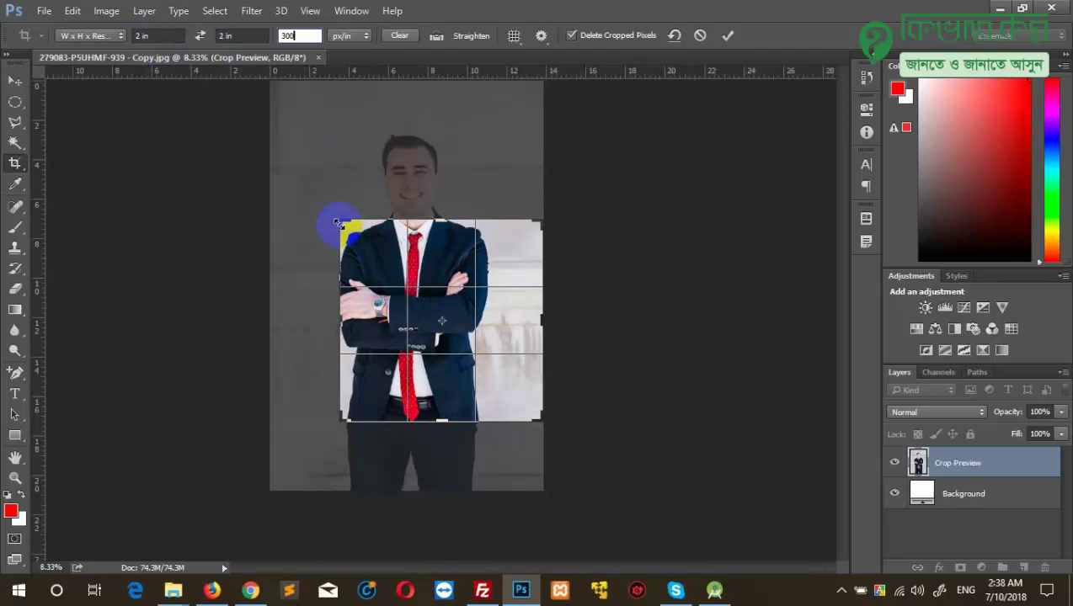
{"action": "left_click_drag", "start_coordinate": [340, 223], "coordinate": [387, 268]}
{"action": "mouse_move", "coordinate": [477, 322]}
{"action": "left_mouse_down"}
{"action": "mouse_move", "coordinate": [524, 373]}
{"action": "mouse_move", "coordinate": [553, 501]}
{"action": "left_mouse_up"}
{"action": "left_click_drag", "start_coordinate": [389, 268], "coordinate": [383, 262]}
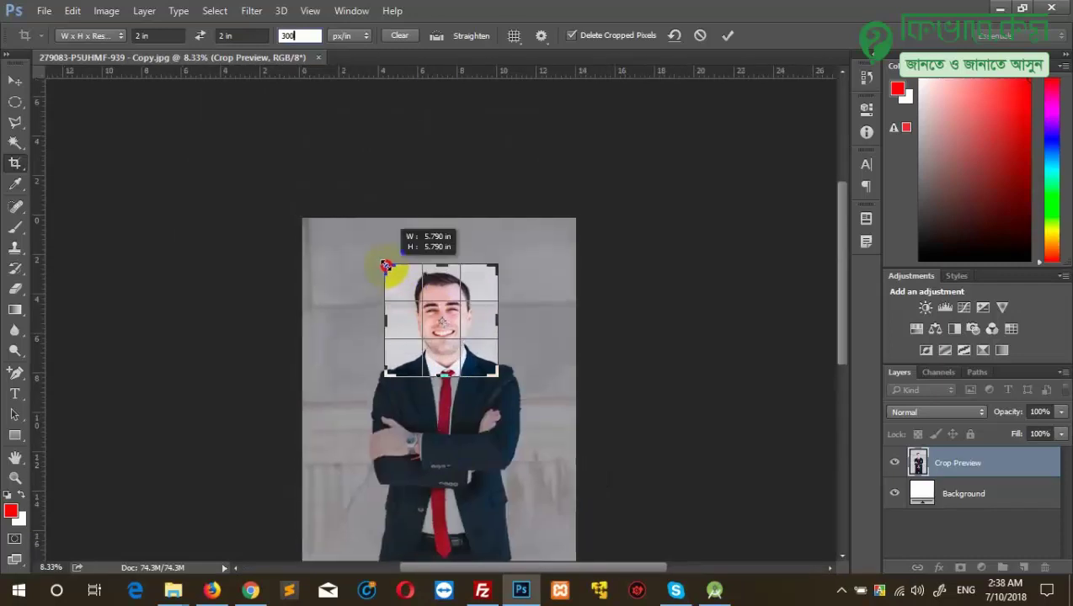
{"action": "left_click", "coordinate": [525, 474]}
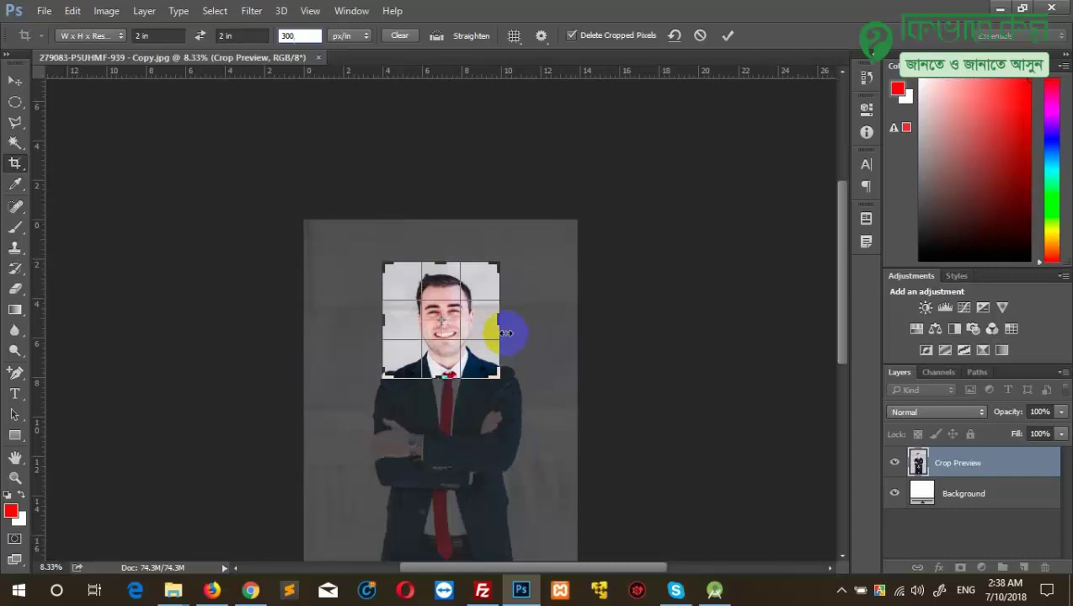
{"action": "left_click", "coordinate": [506, 333]}
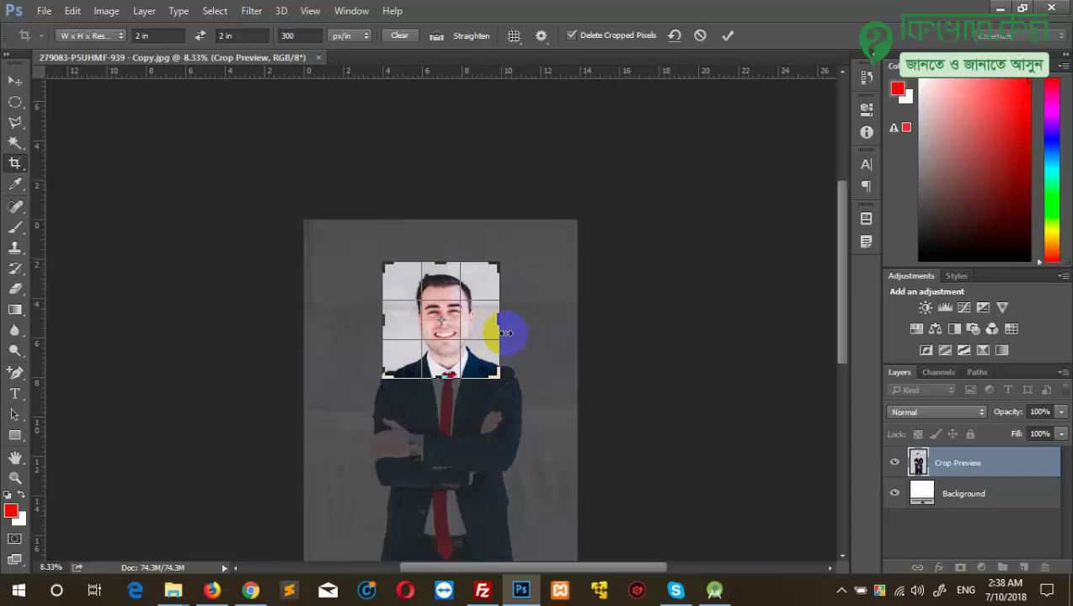
{"action": "left_click", "coordinate": [449, 323]}
{"action": "left_click_drag", "start_coordinate": [450, 325], "coordinate": [449, 316]}
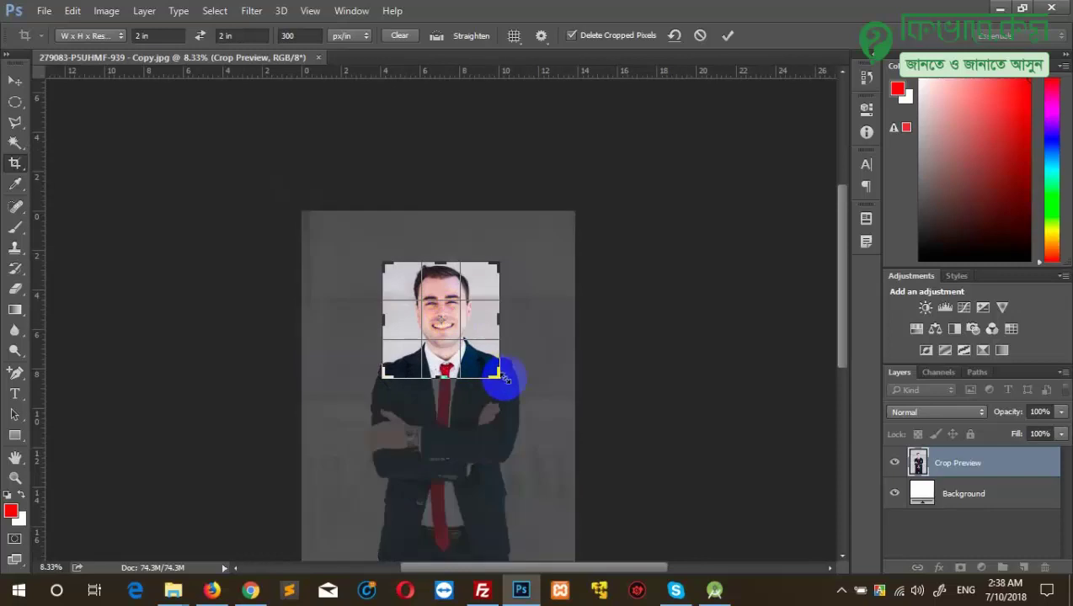
Refine the crop box size and position to frame the head and upper shoulders.
{"action": "left_click_drag", "start_coordinate": [499, 377], "coordinate": [509, 385]}
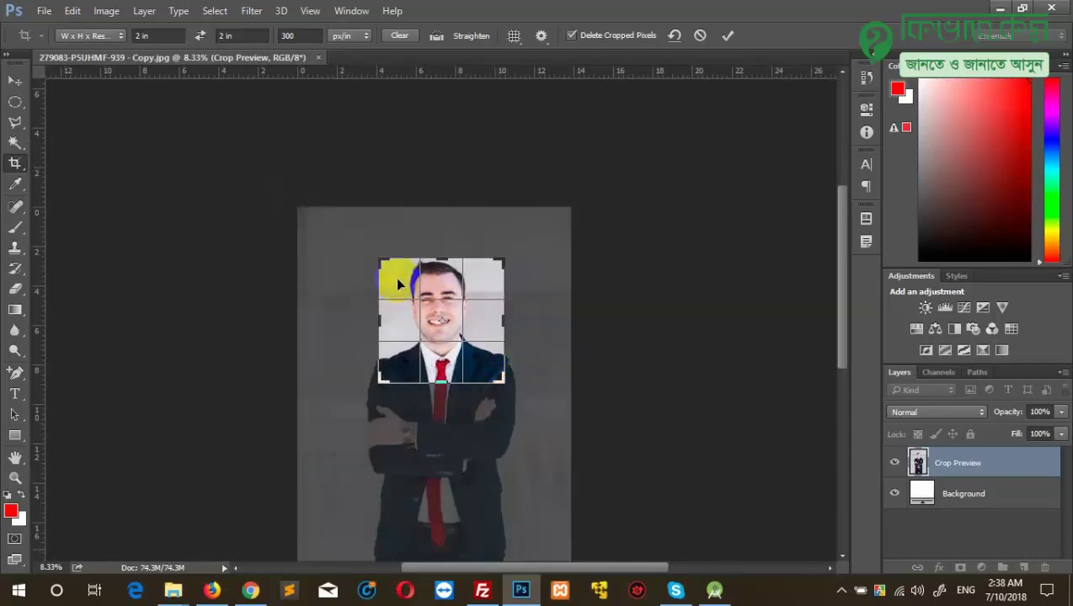
{"action": "left_click_drag", "start_coordinate": [377, 253], "coordinate": [378, 259]}
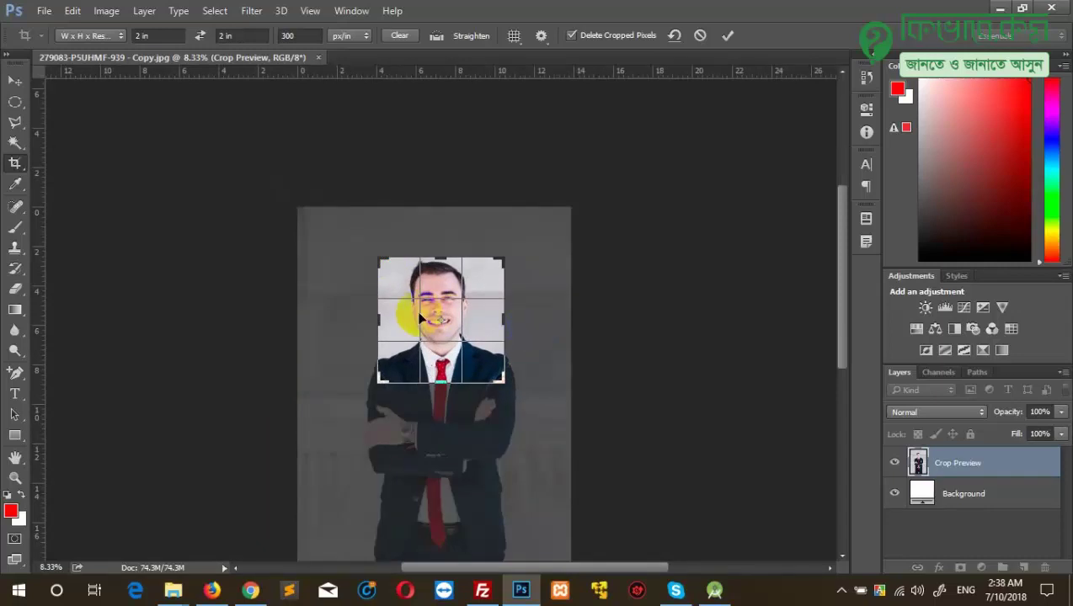
{"action": "left_click_drag", "start_coordinate": [473, 334], "coordinate": [476, 328]}
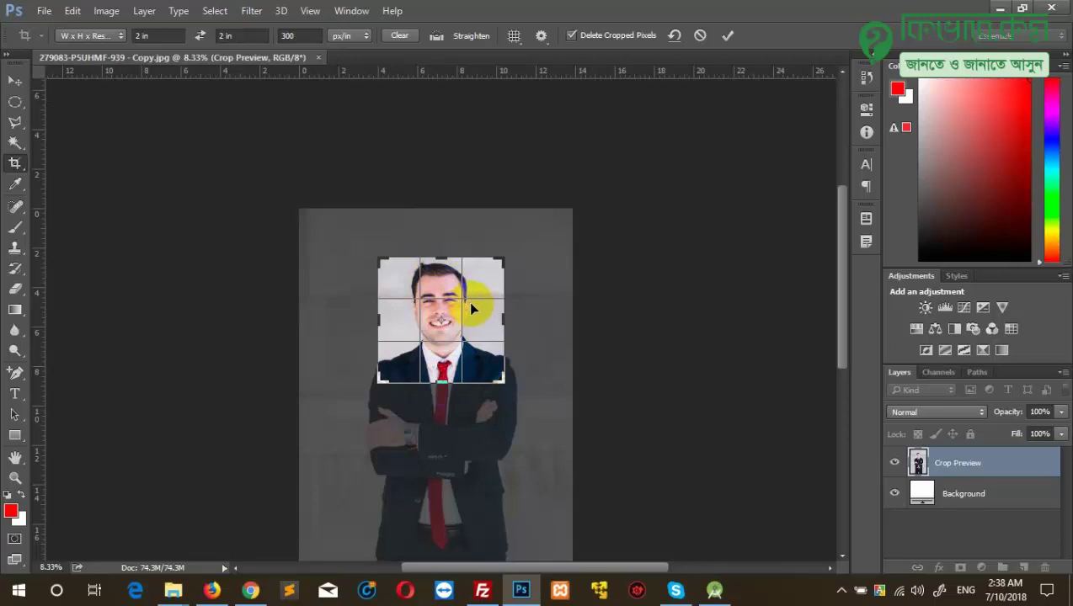
{"action": "left_click_drag", "start_coordinate": [380, 260], "coordinate": [438, 364]}
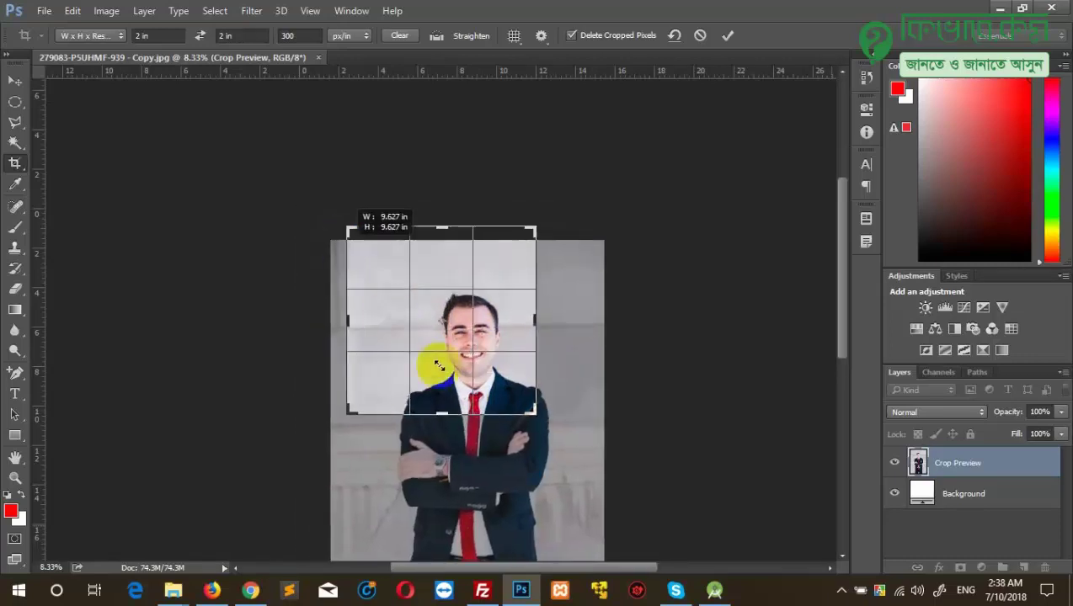
{"action": "mouse_move", "coordinate": [535, 412]}
{"action": "left_mouse_down"}
{"action": "mouse_move", "coordinate": [569, 450]}
{"action": "mouse_move", "coordinate": [532, 419]}
{"action": "left_mouse_up"}
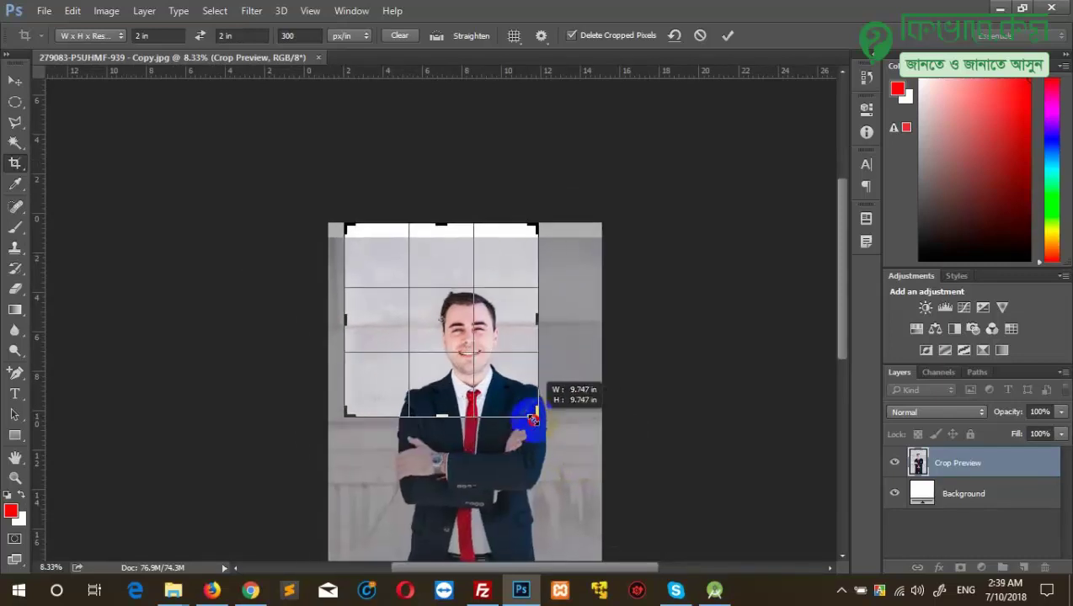
{"action": "left_click_drag", "start_coordinate": [532, 419], "coordinate": [531, 417]}
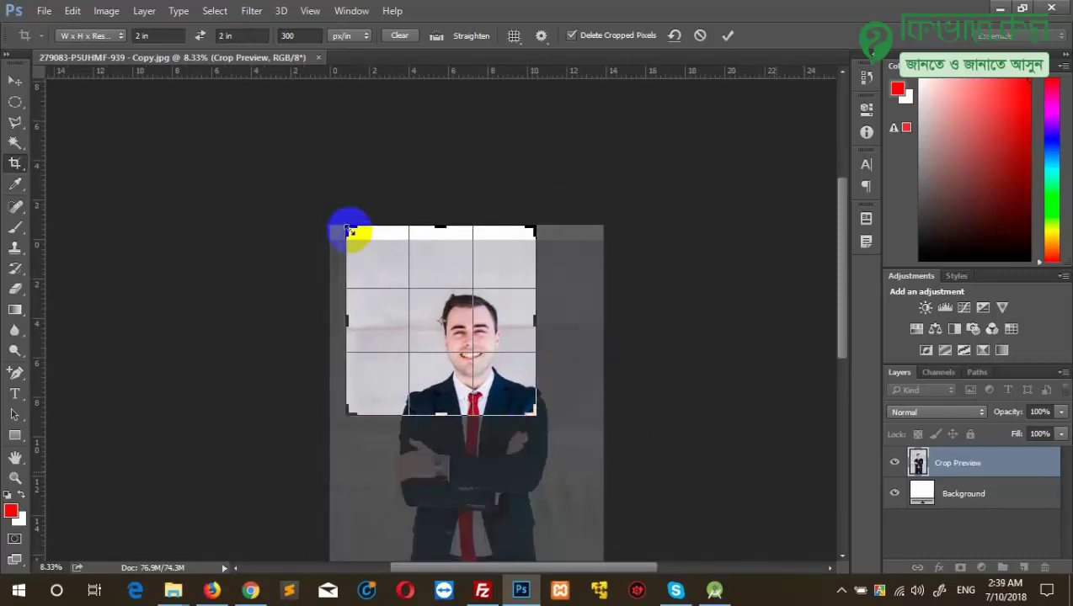
{"action": "left_click_drag", "start_coordinate": [348, 229], "coordinate": [378, 261]}
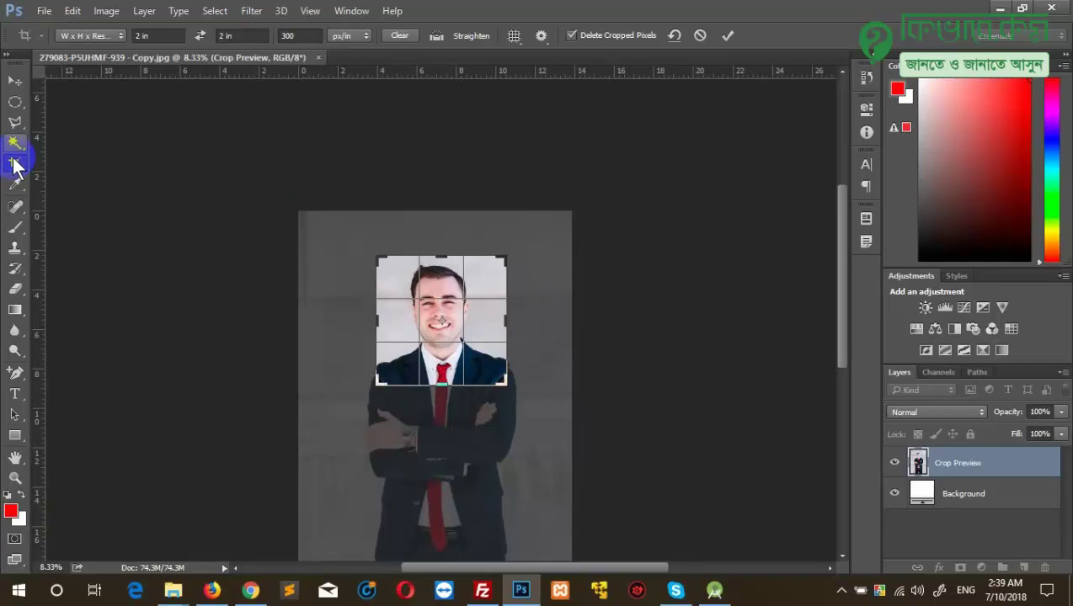
Commit the 2 × 2 inch square crop and view the portrait at 100%.
{"action": "double_click", "coordinate": [481, 322]}
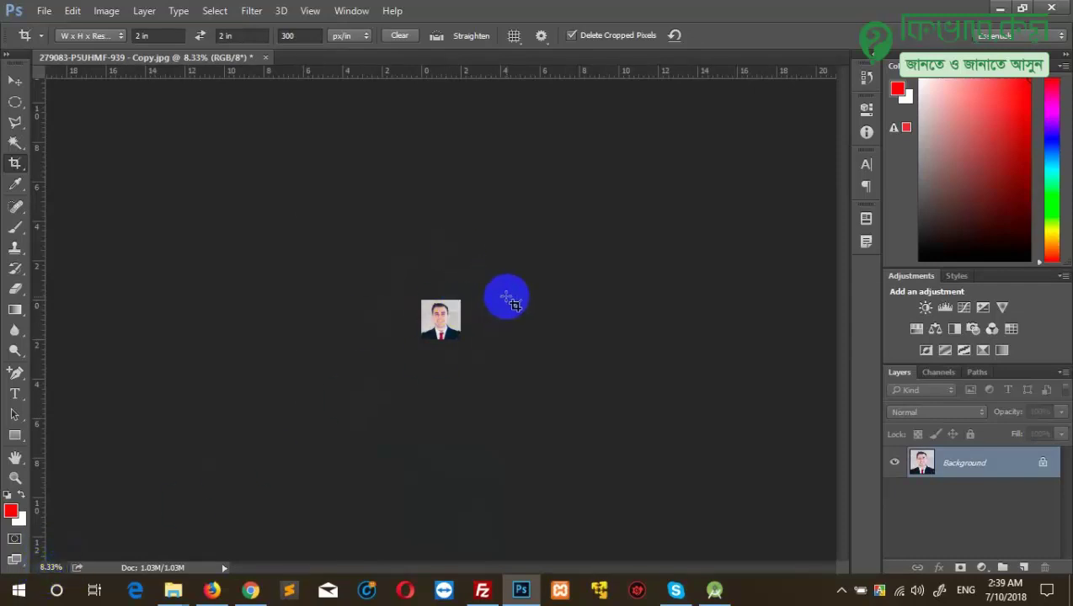
{"action": "key", "text": "ctrl"}
{"action": "key", "text": "ctrl+0"}
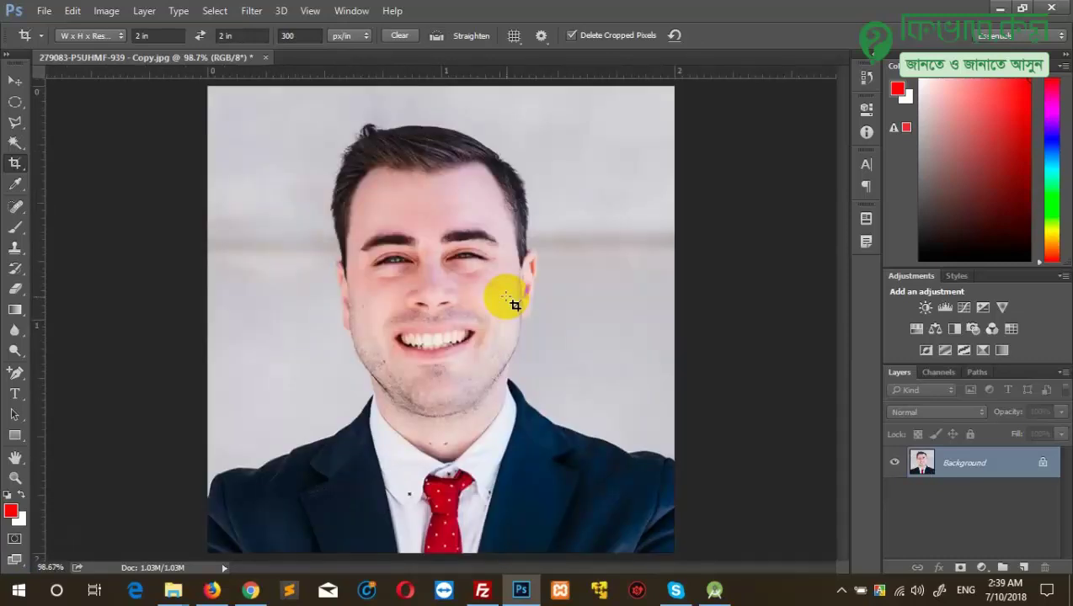
{"action": "key", "text": "ctrl"}
{"action": "key", "text": "ctrl+1"}
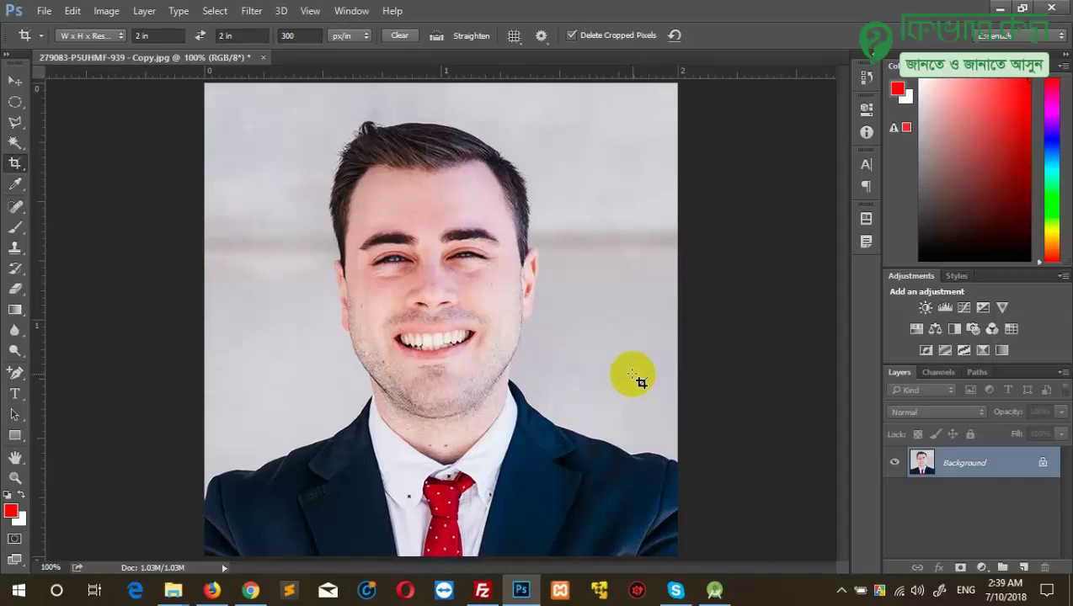
Save the cropped portrait as passport-1.jpg at maximum JPEG quality.
{"action": "left_click", "coordinate": [44, 11]}
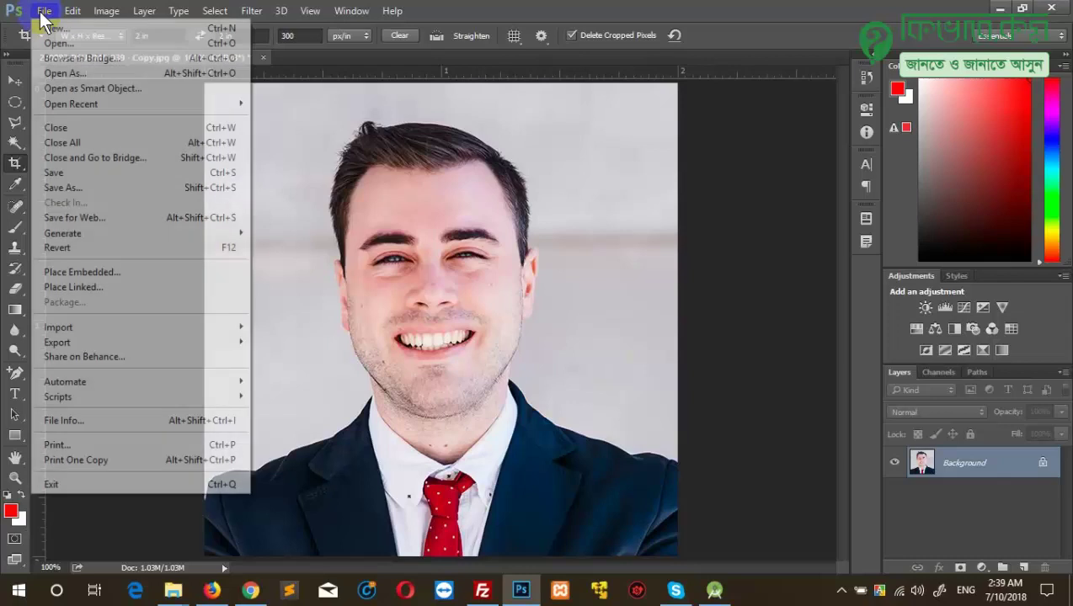
{"action": "left_click", "coordinate": [55, 188]}
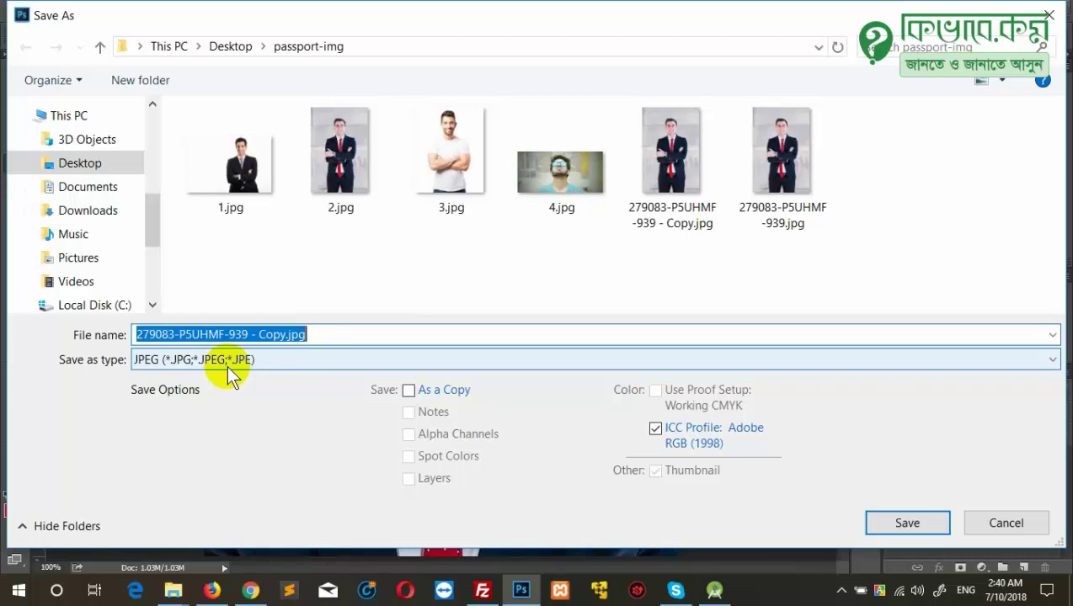
{"action": "type", "text": "pass"}
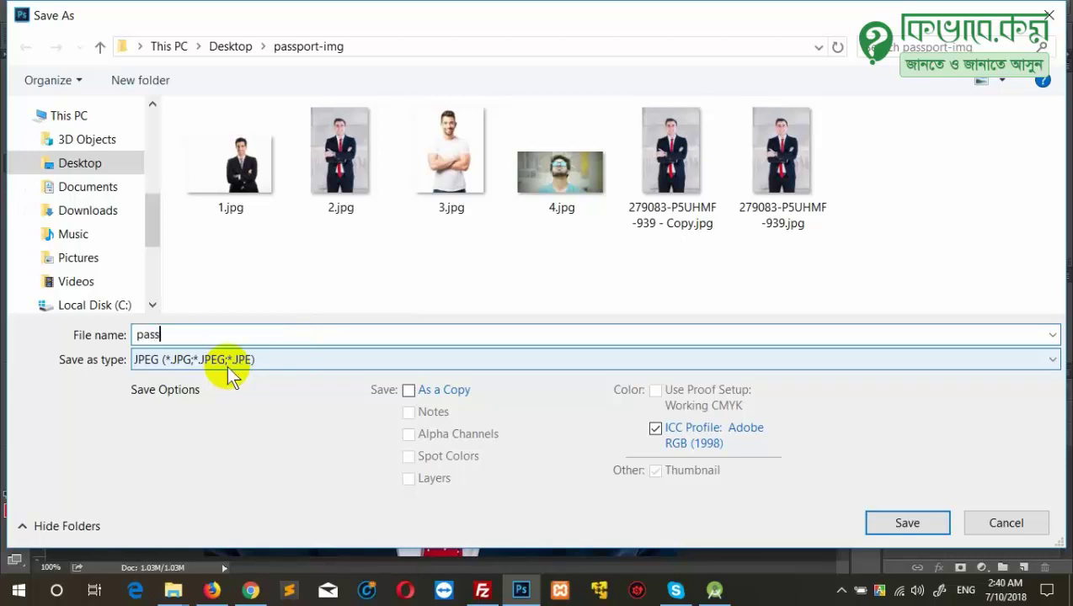
{"action": "type", "text": "port-1"}
{"action": "left_click", "coordinate": [893, 523]}
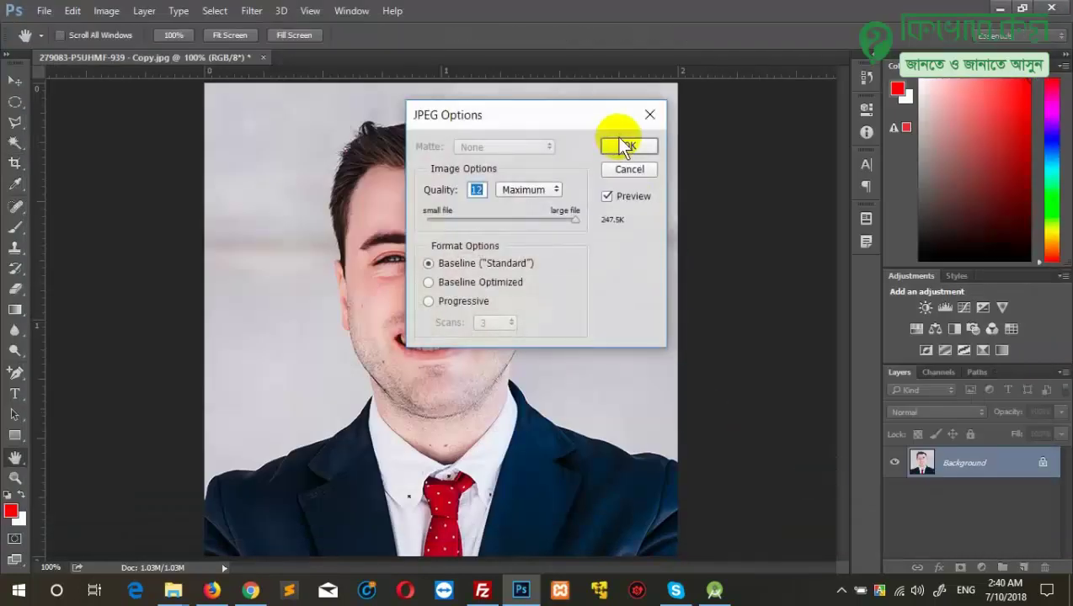
{"action": "left_click", "coordinate": [627, 146]}
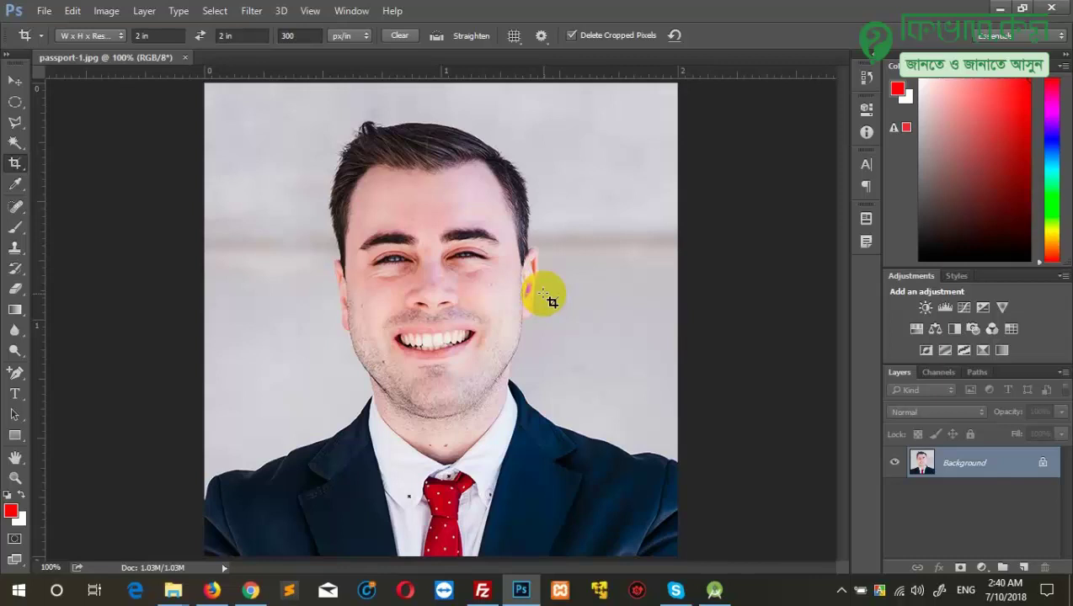
Create a white Untitled-1 document 1.6 in wide, 2 in high, at 300 ppi.
{"action": "left_click", "coordinate": [43, 11]}
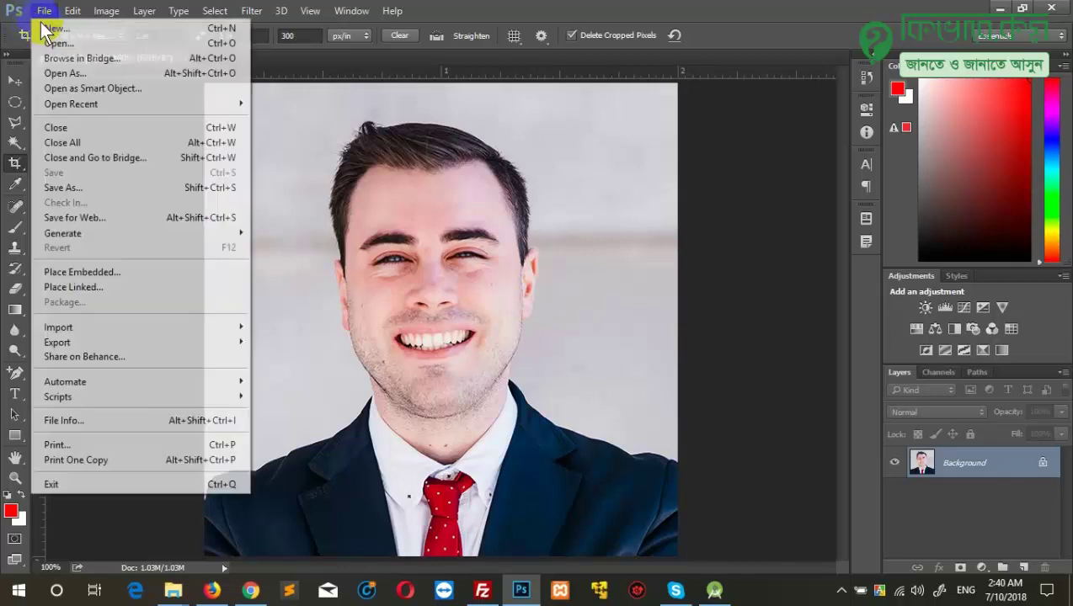
{"action": "left_click", "coordinate": [217, 29]}
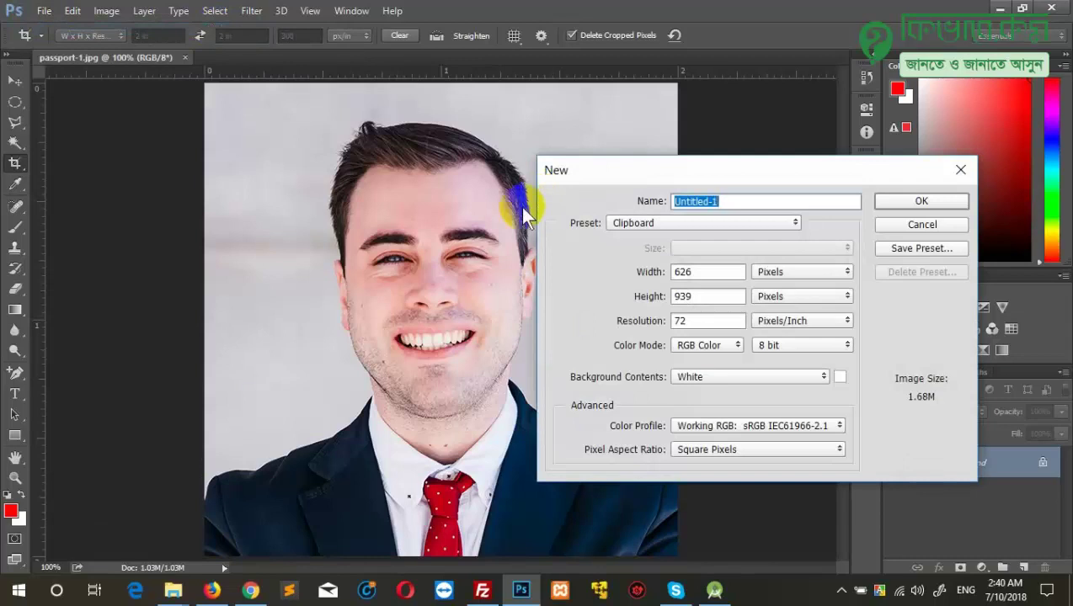
{"action": "double_click", "coordinate": [734, 273]}
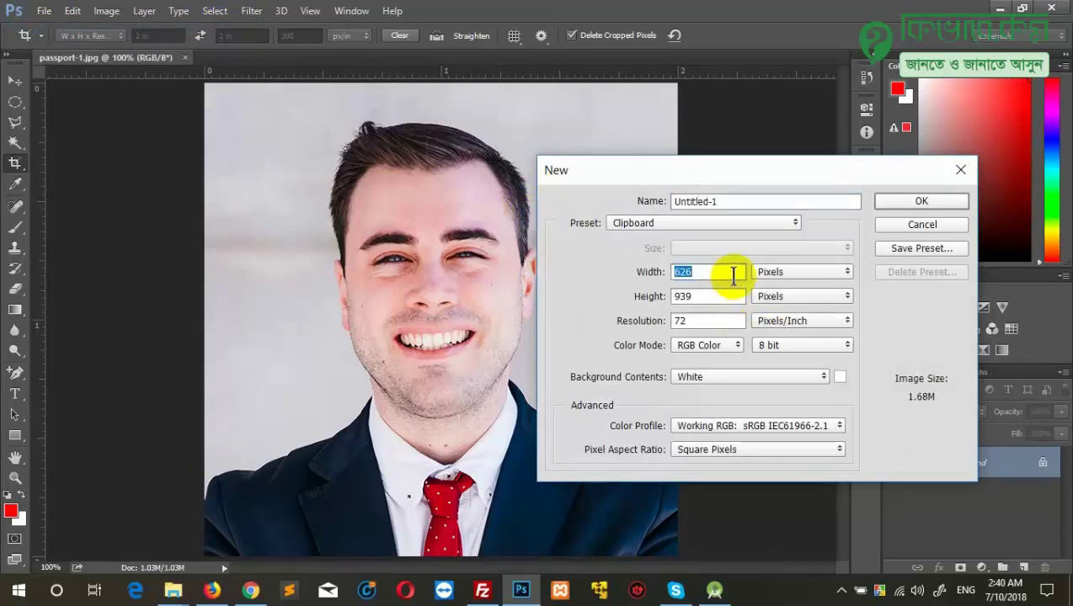
{"action": "left_click", "coordinate": [781, 274]}
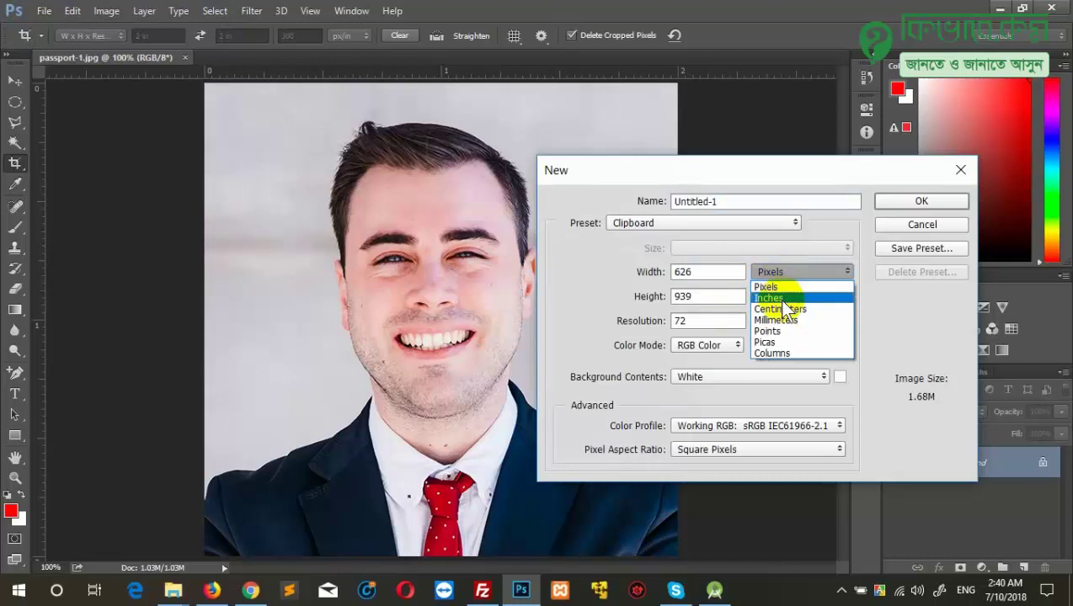
{"action": "left_click", "coordinate": [768, 298]}
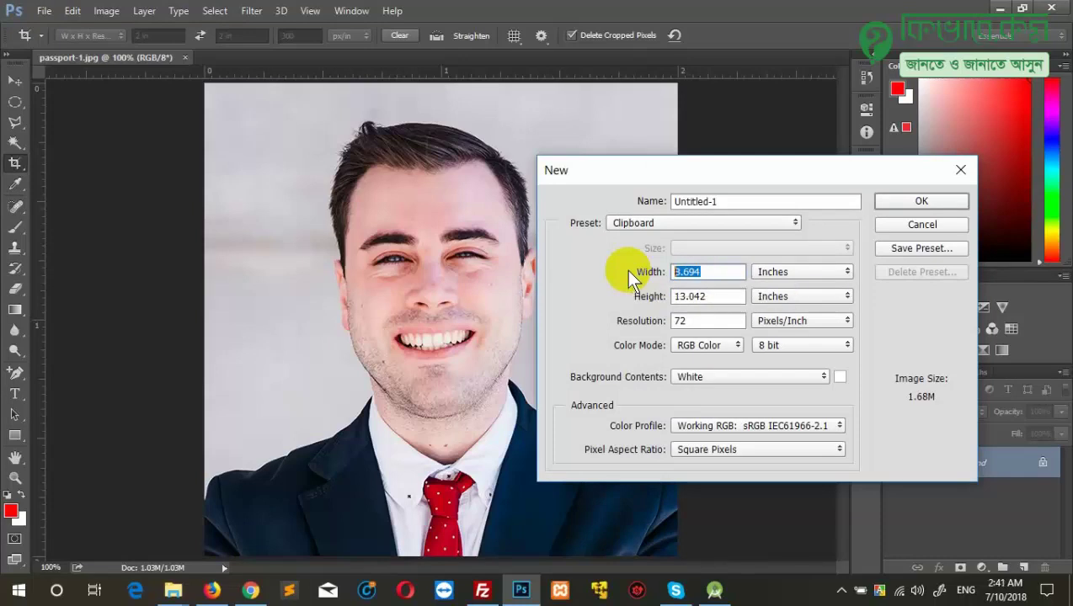
{"action": "type", "text": "1.6"}
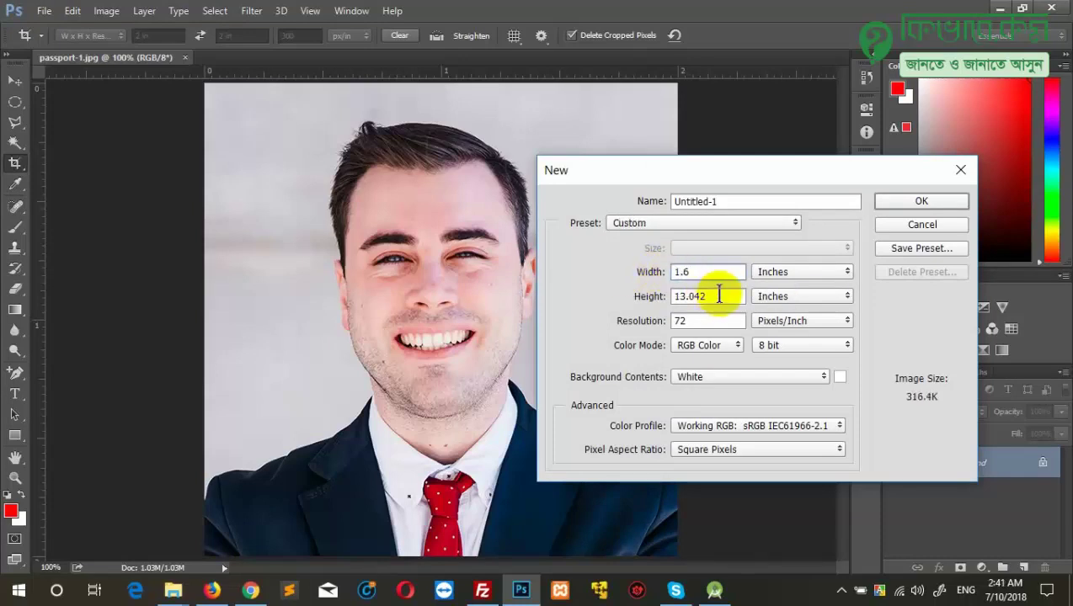
{"action": "double_click", "coordinate": [707, 295]}
{"action": "type", "text": "2"}
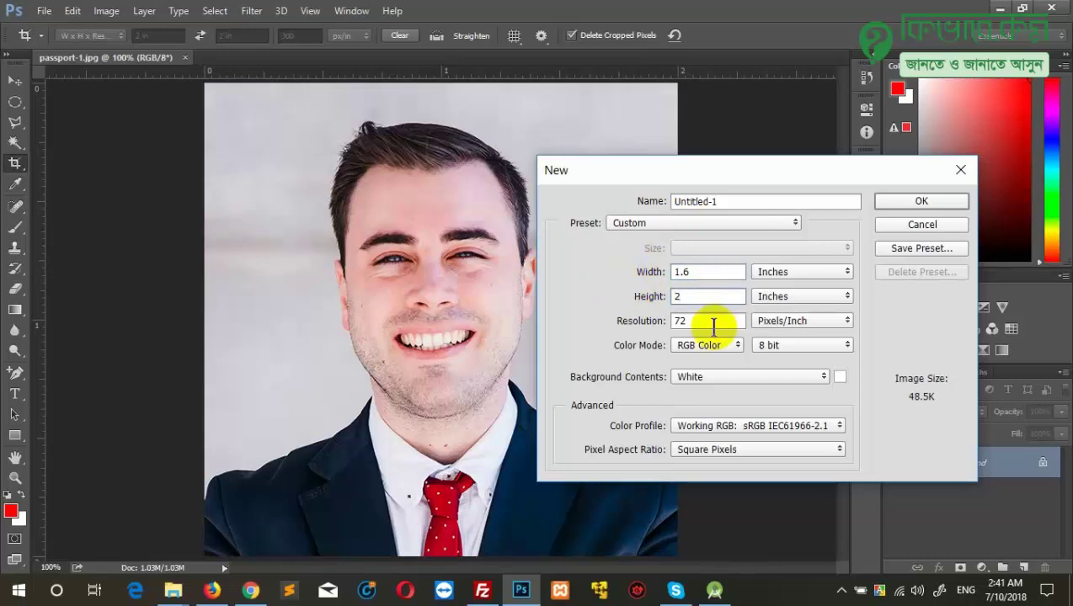
{"action": "double_click", "coordinate": [707, 320]}
{"action": "type", "text": "300"}
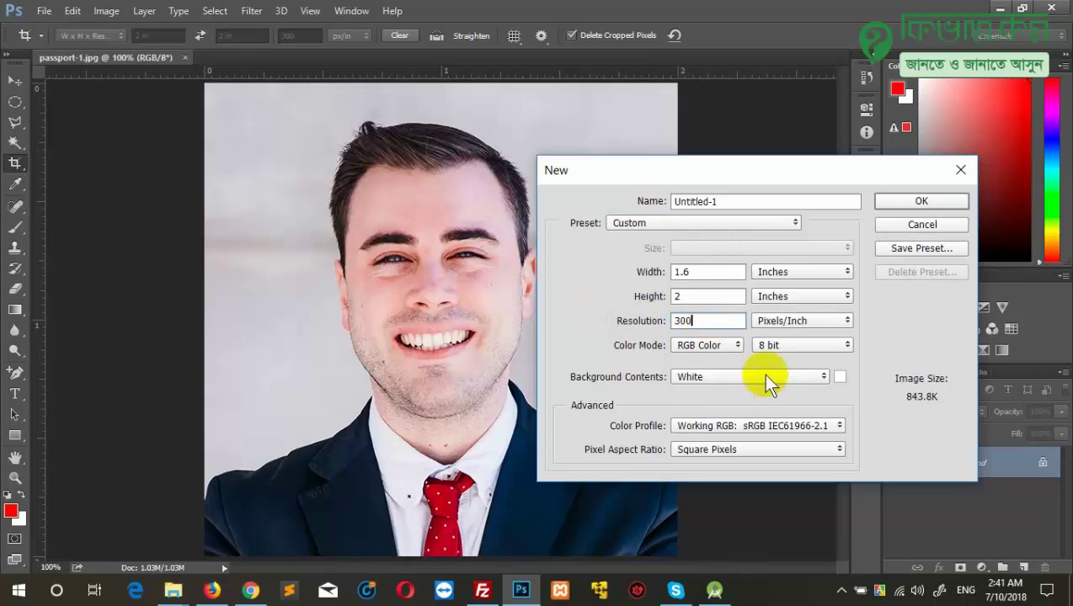
{"action": "left_click", "coordinate": [891, 204]}
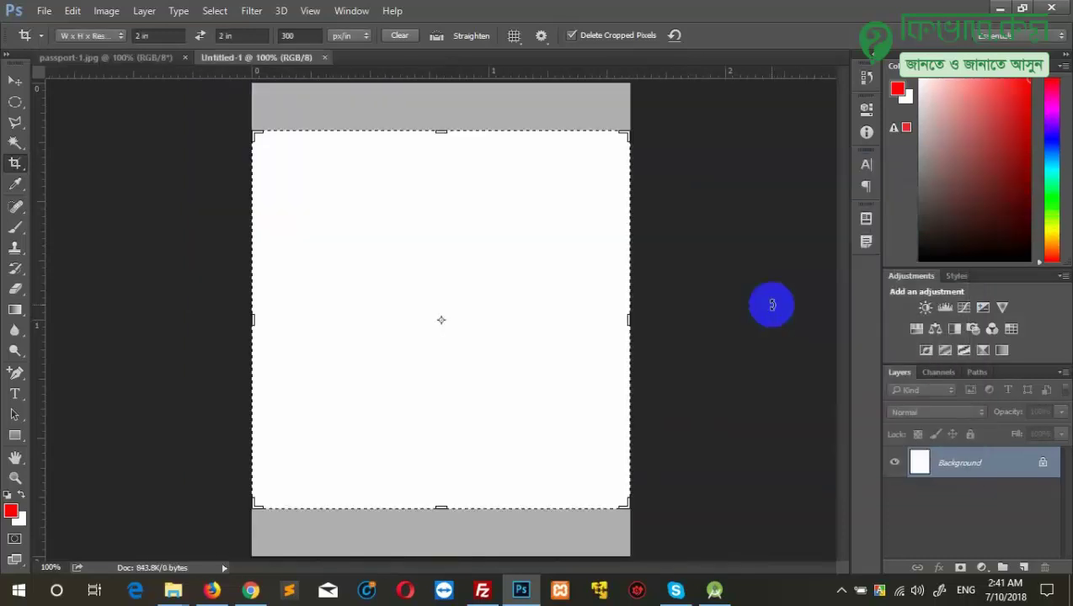
Switch to the Move tool to drop the crop frame and zoom the canvas to about 89%.
{"action": "left_click", "coordinate": [14, 80]}
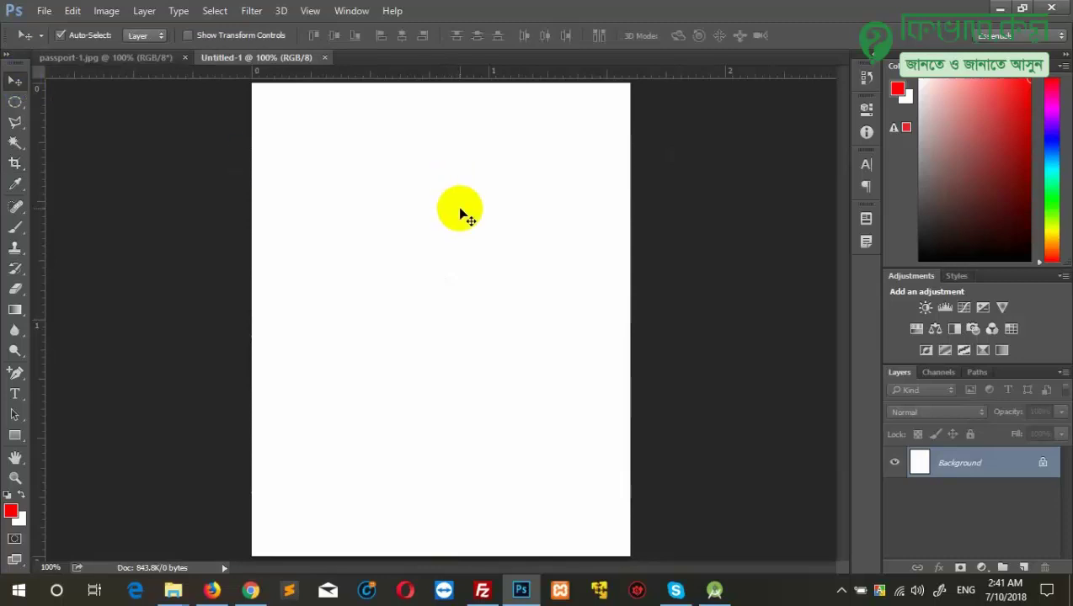
{"action": "scroll", "coordinate": [450, 249], "scroll_direction": "down", "scroll_amount": 1}
{"action": "scroll", "coordinate": [450, 263], "scroll_direction": "down", "scroll_amount": 1}
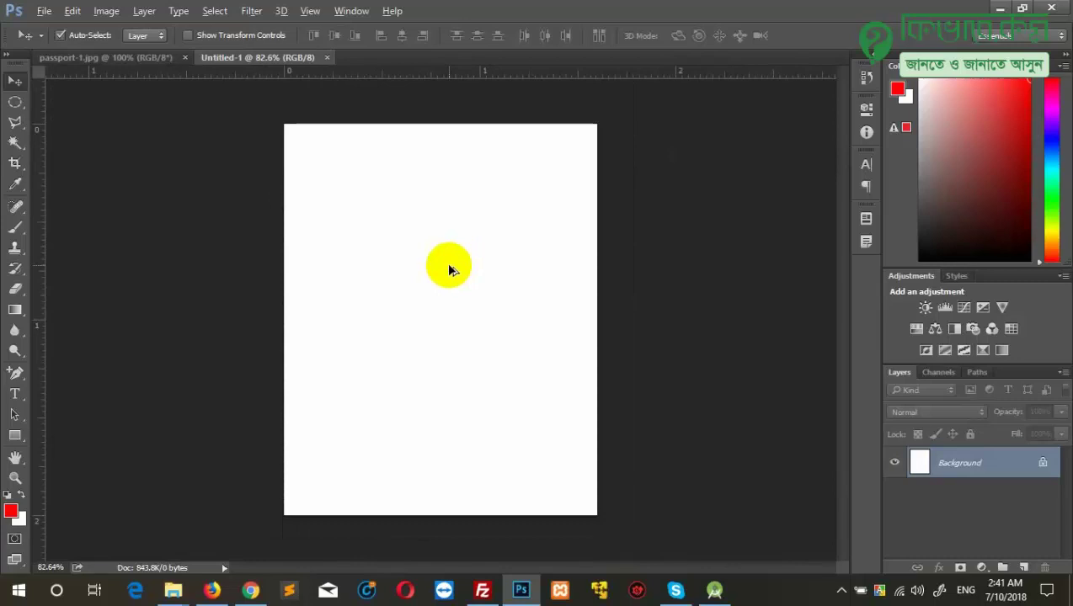
{"action": "scroll", "coordinate": [436, 246], "scroll_direction": "up", "scroll_amount": 1}
{"action": "scroll", "coordinate": [436, 246], "scroll_direction": "up", "scroll_amount": 2}
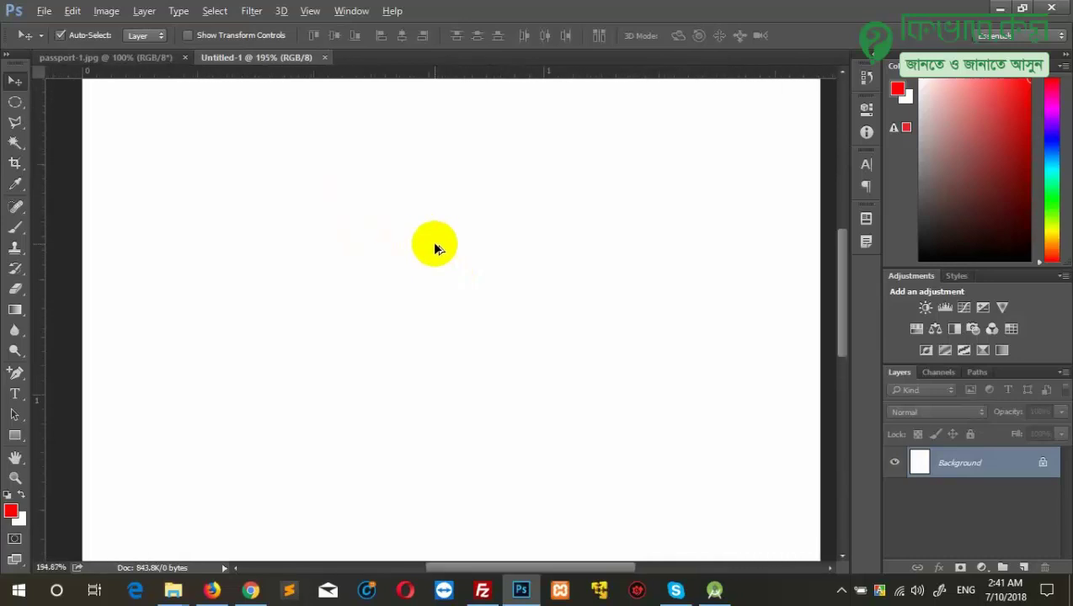
{"action": "scroll", "coordinate": [435, 245], "scroll_direction": "down", "scroll_amount": 3}
{"action": "scroll", "coordinate": [432, 241], "scroll_direction": "up", "scroll_amount": 2}
{"action": "scroll", "coordinate": [432, 241], "scroll_direction": "up", "scroll_amount": 2}
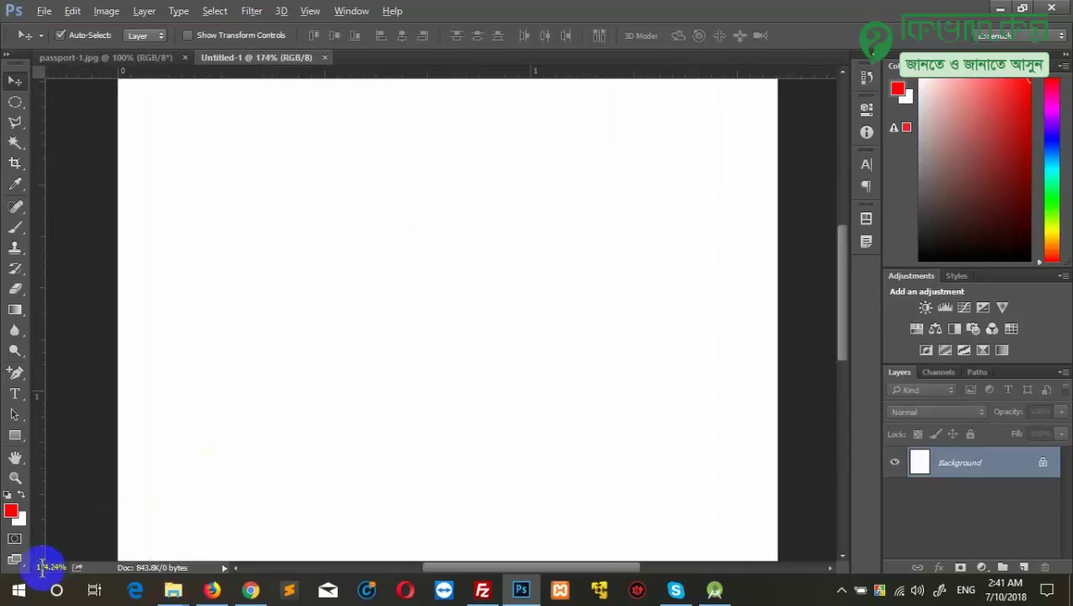
{"action": "scroll", "coordinate": [358, 378], "scroll_direction": "down", "scroll_amount": 4}
{"action": "scroll", "coordinate": [358, 379], "scroll_direction": "down", "scroll_amount": 2}
{"action": "scroll", "coordinate": [358, 378], "scroll_direction": "down", "scroll_amount": 1}
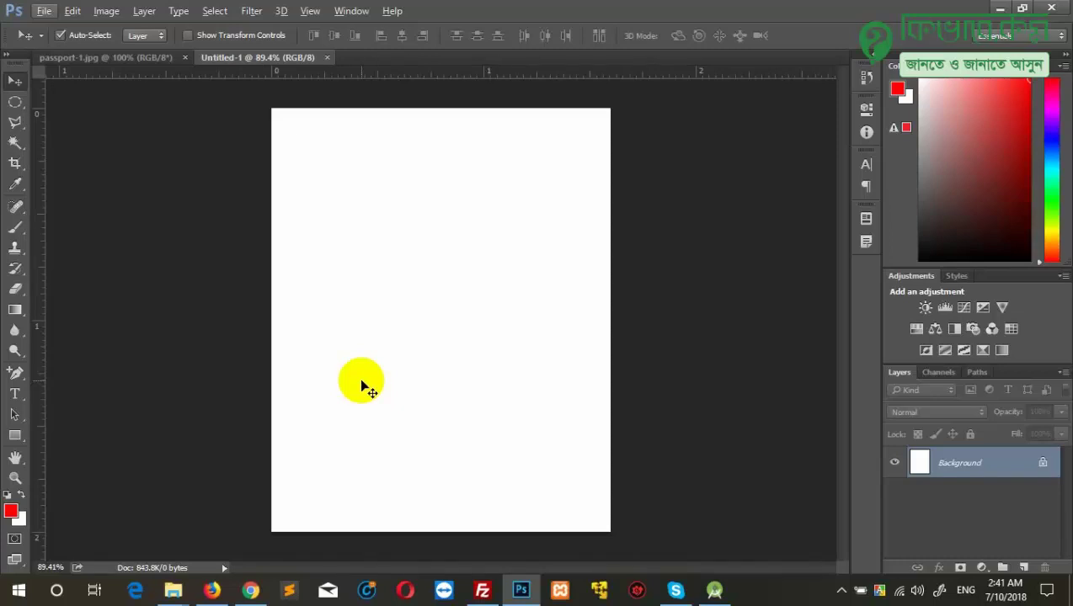
Open the full-length 279083-P5UHMF-939.jpg suited-man photo.
{"action": "key", "text": "ctrl+o"}
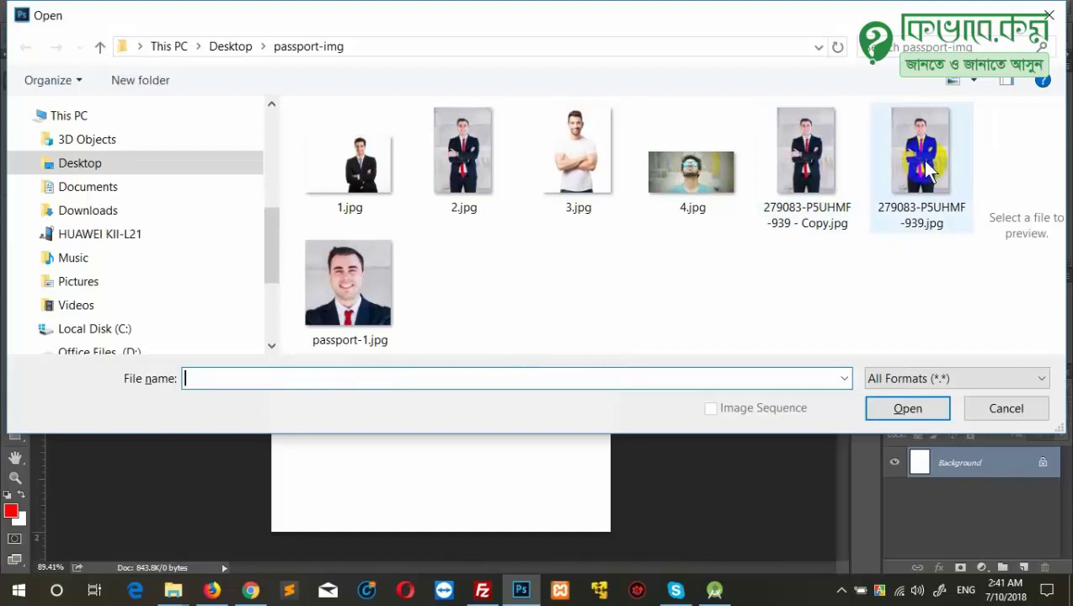
{"action": "double_click", "coordinate": [925, 166]}
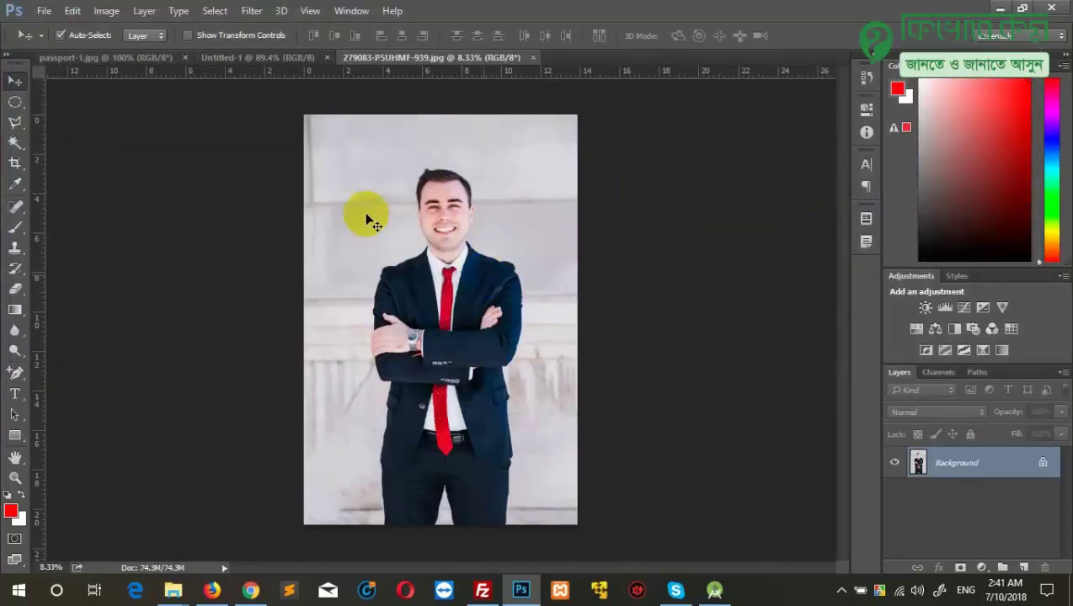
{"action": "left_click", "coordinate": [274, 60]}
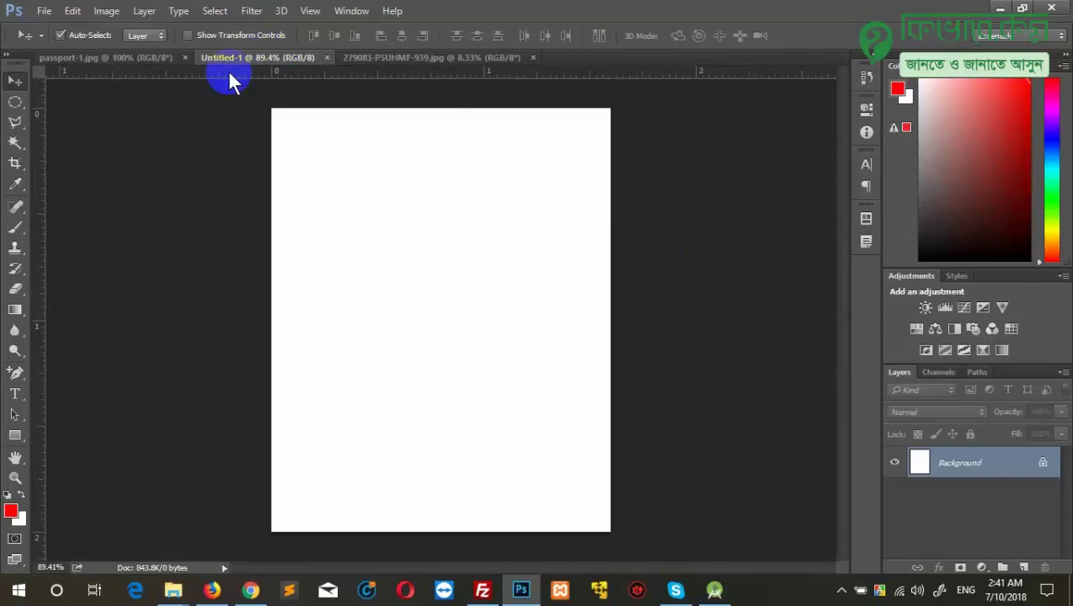
Close passport-1.jpg and bring the 279083-P5UHMF-939.jpg photo tab to the front.
{"action": "left_click", "coordinate": [128, 58]}
{"action": "left_click", "coordinate": [185, 58]}
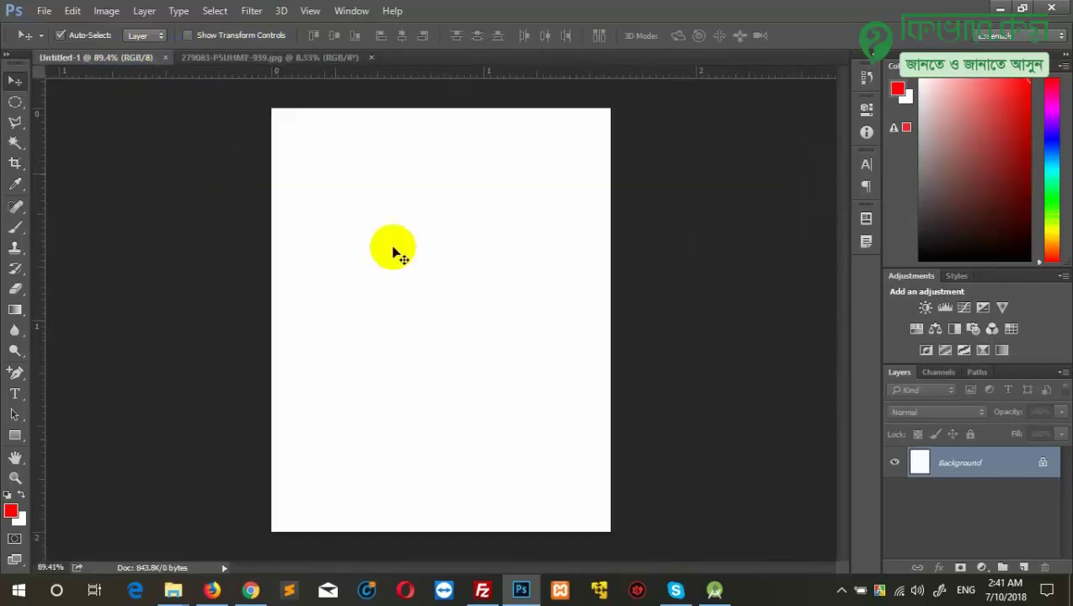
{"action": "left_click", "coordinate": [279, 59]}
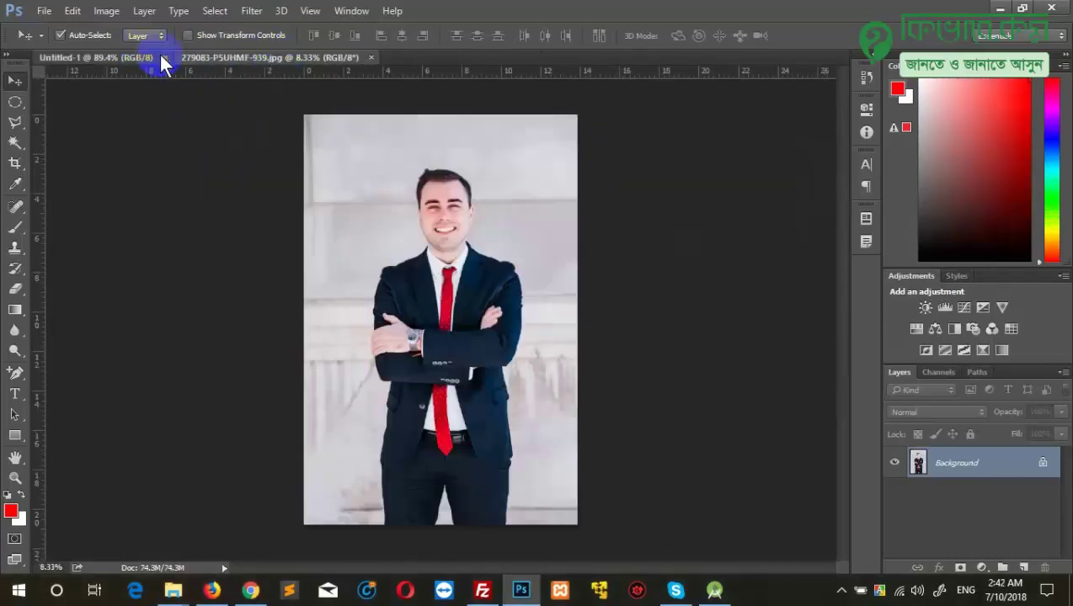
{"action": "left_click", "coordinate": [221, 61]}
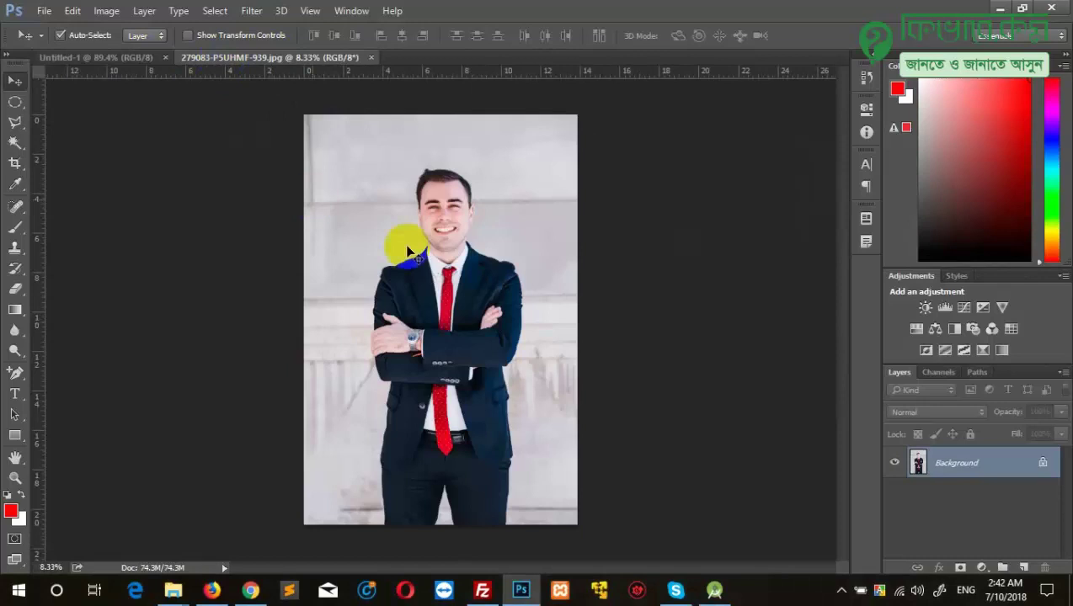
{"action": "left_click", "coordinate": [509, 335]}
{"action": "left_click_drag", "start_coordinate": [519, 336], "coordinate": [484, 328]}
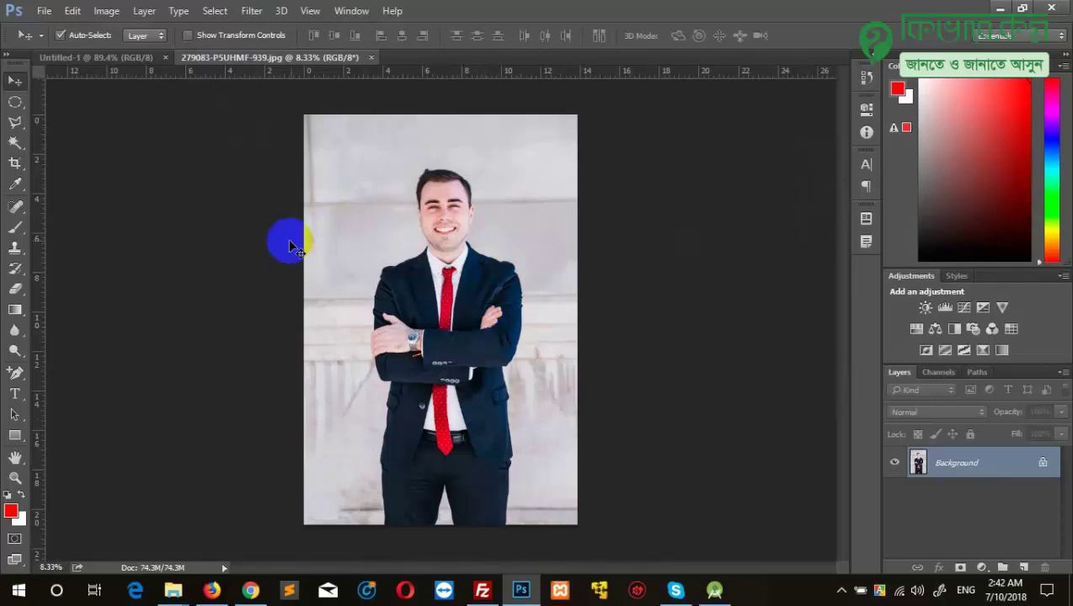
{"action": "left_click", "coordinate": [15, 104]}
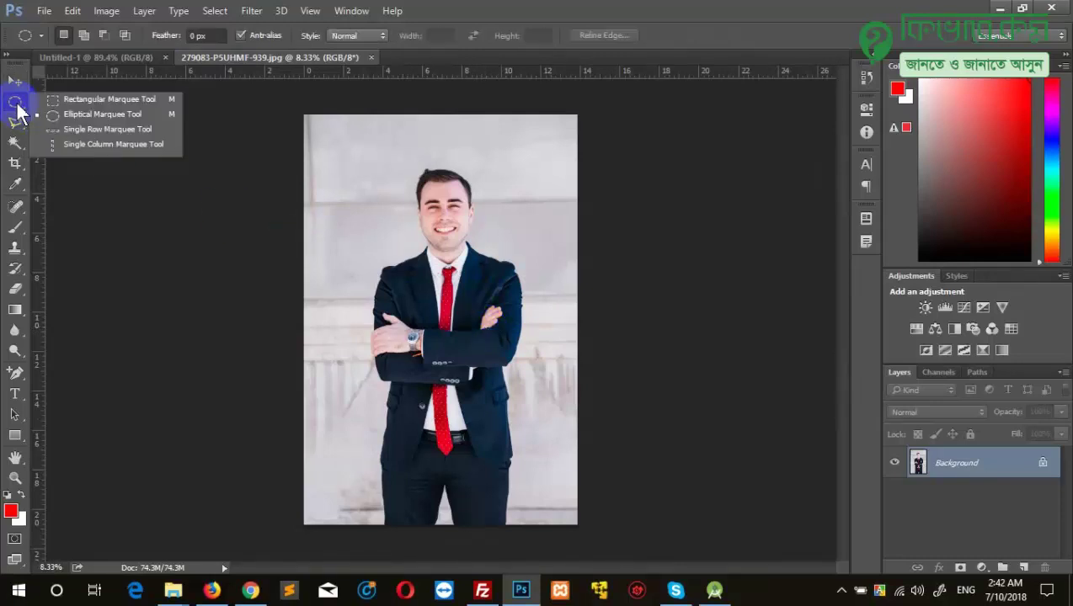
Pick the Rectangular Marquee Tool and view the suit photo at 100%.
{"action": "left_click", "coordinate": [132, 99]}
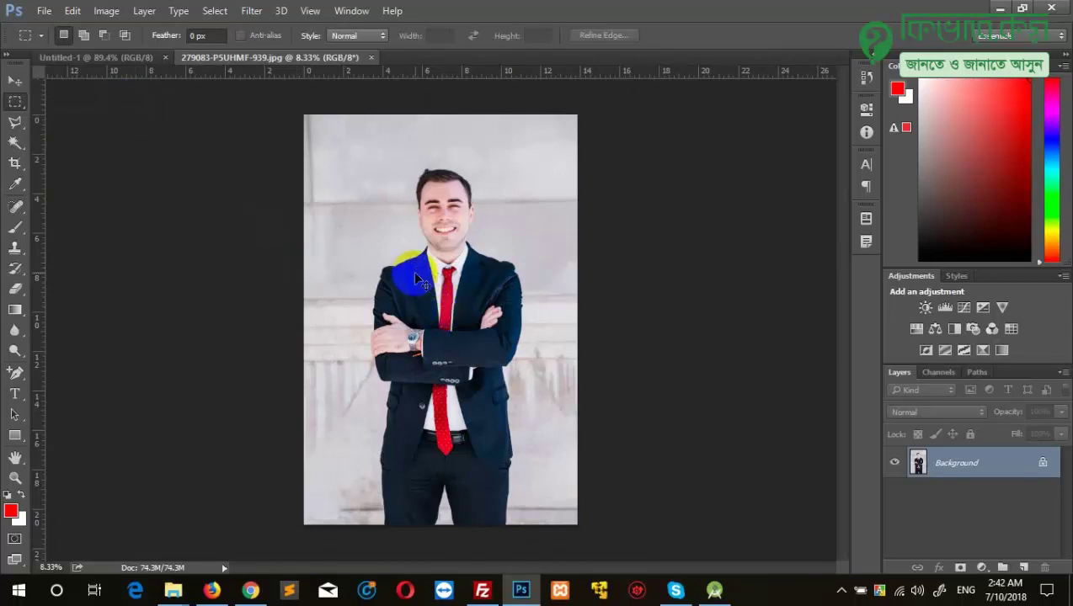
{"action": "key", "text": "ctrl+1"}
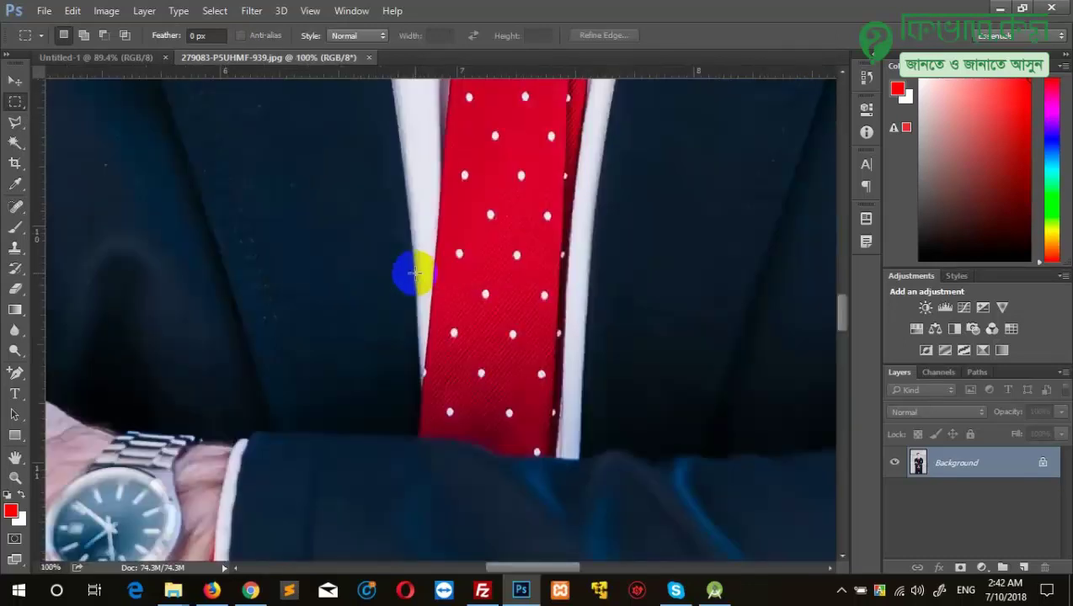
{"action": "scroll", "coordinate": [550, 312], "scroll_direction": "up", "scroll_amount": 2}
{"action": "scroll", "coordinate": [553, 312], "scroll_direction": "up", "scroll_amount": 2}
{"action": "scroll", "coordinate": [553, 314], "scroll_direction": "up", "scroll_amount": 2}
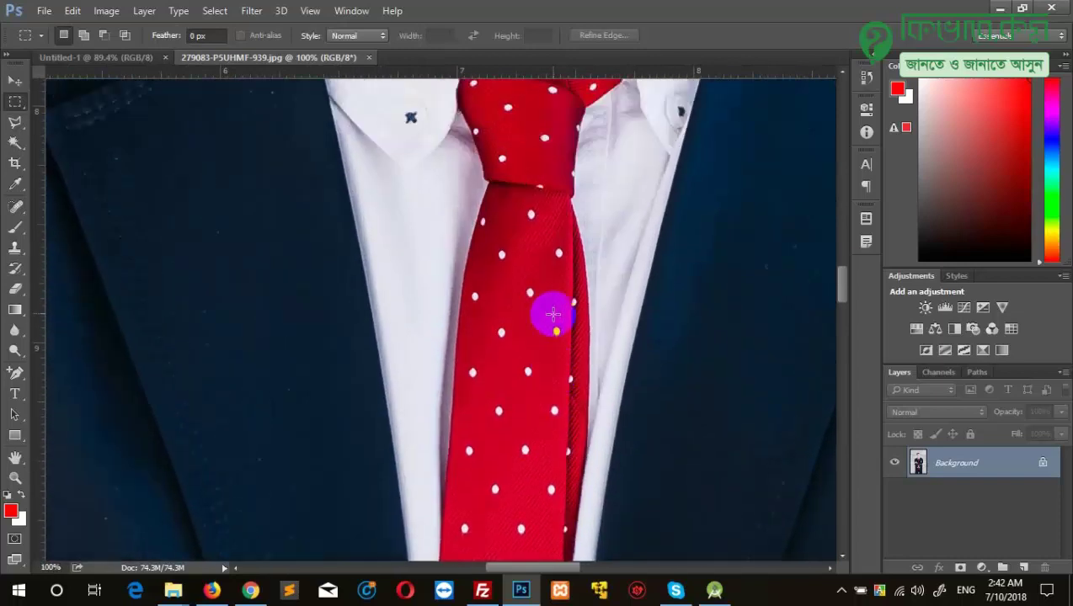
{"action": "scroll", "coordinate": [554, 314], "scroll_direction": "up", "scroll_amount": 3}
{"action": "scroll", "coordinate": [553, 315], "scroll_direction": "up", "scroll_amount": 2}
{"action": "scroll", "coordinate": [554, 314], "scroll_direction": "up", "scroll_amount": 3}
{"action": "scroll", "coordinate": [554, 314], "scroll_direction": "up", "scroll_amount": 3}
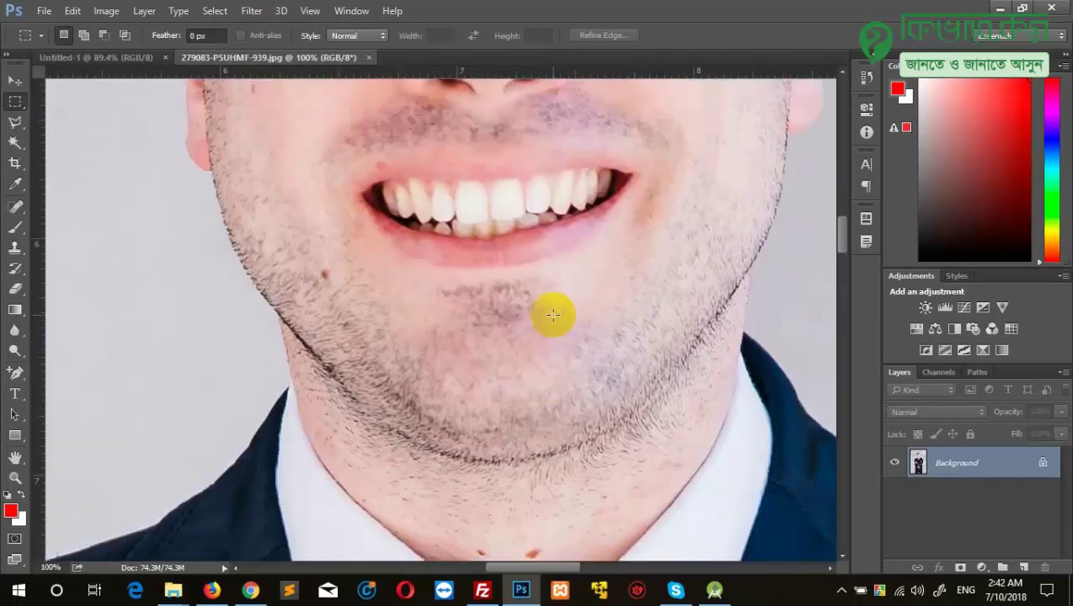
{"action": "scroll", "coordinate": [553, 314], "scroll_direction": "up", "scroll_amount": 2}
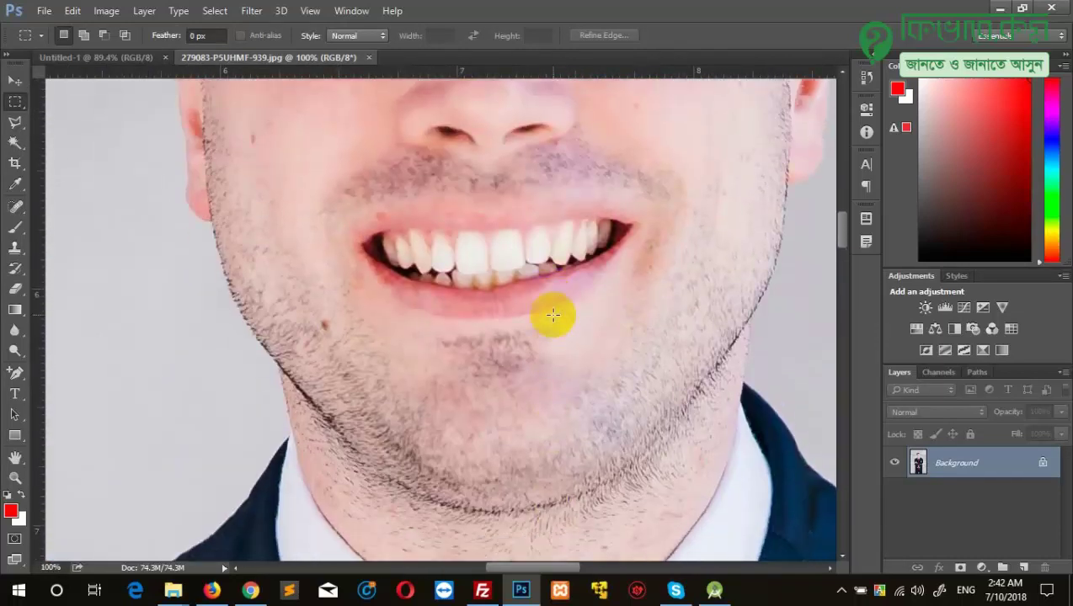
Zoom out to about 24% so the man's head and shoulders show, keeping the Rectangular Marquee active.
{"action": "scroll", "coordinate": [532, 330], "scroll_direction": "down", "scroll_amount": 3}
{"action": "scroll", "coordinate": [527, 335], "scroll_direction": "down", "scroll_amount": 1}
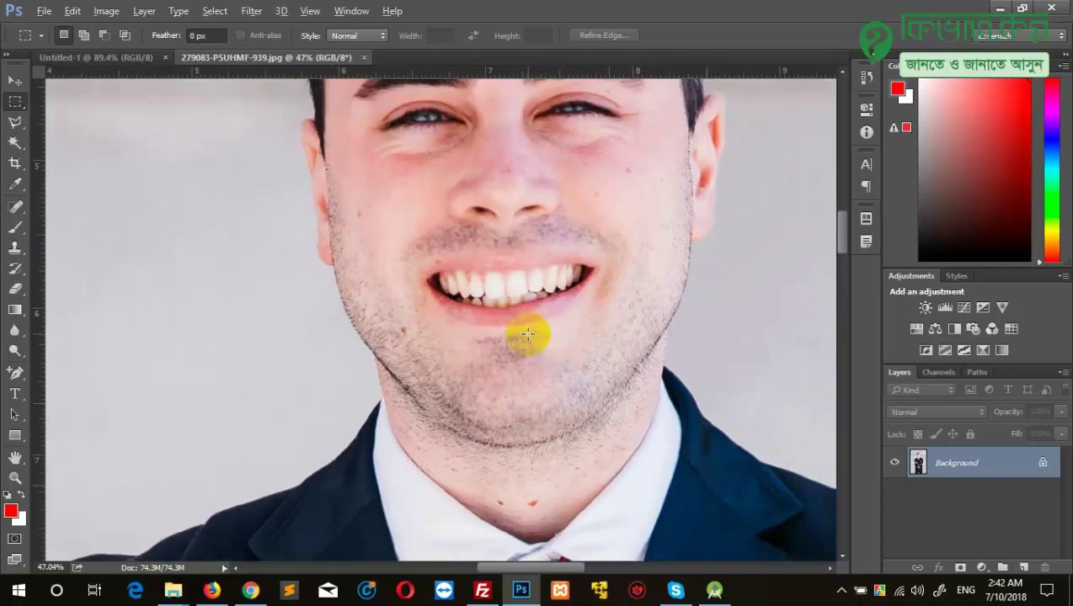
{"action": "scroll", "coordinate": [527, 335], "scroll_direction": "down", "scroll_amount": 2}
{"action": "scroll", "coordinate": [527, 336], "scroll_direction": "down", "scroll_amount": 2}
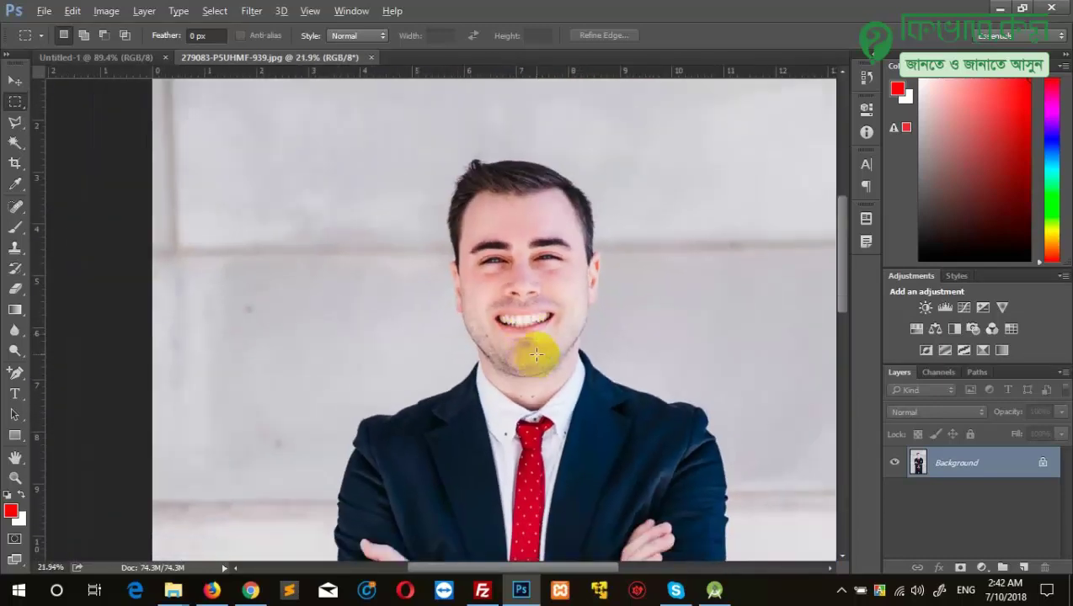
{"action": "scroll", "coordinate": [536, 355], "scroll_direction": "up", "scroll_amount": 1}
{"action": "key", "text": "alt"}
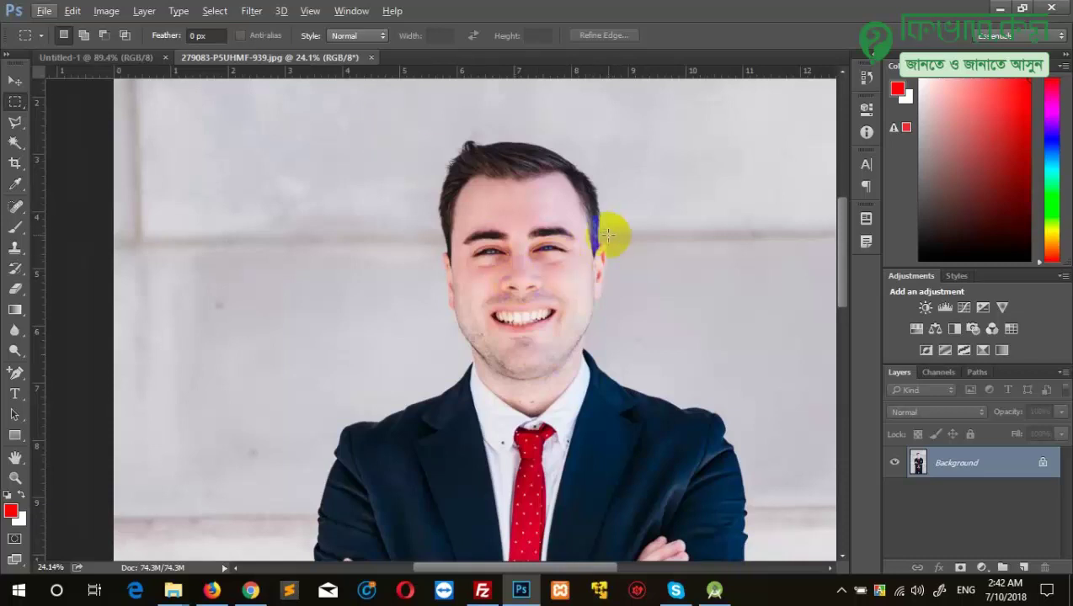
{"action": "scroll", "coordinate": [608, 235], "scroll_direction": "up", "scroll_amount": 1}
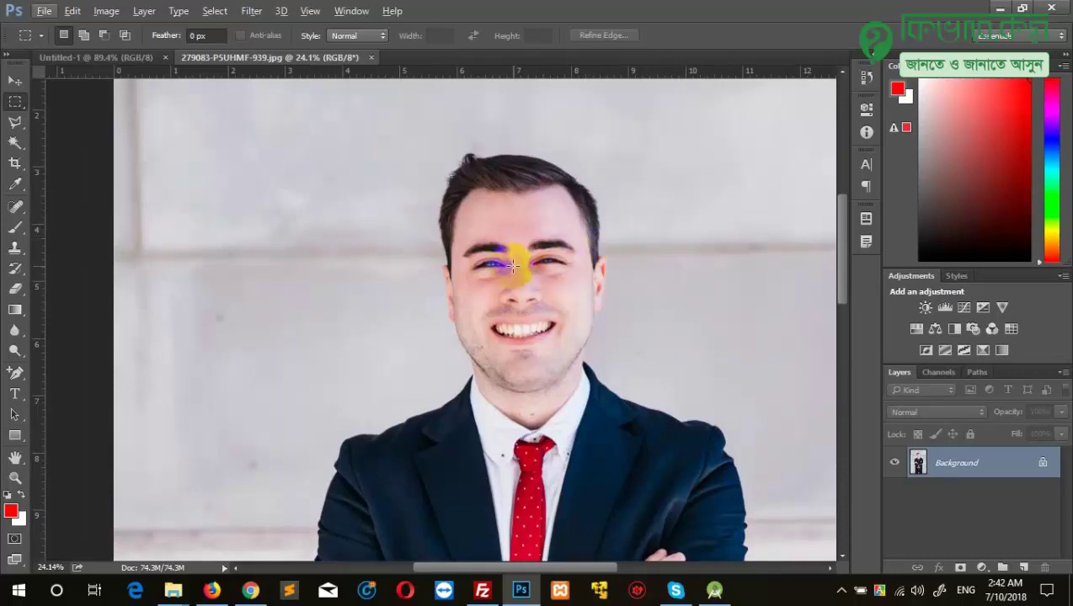
{"action": "left_click", "coordinate": [17, 104]}
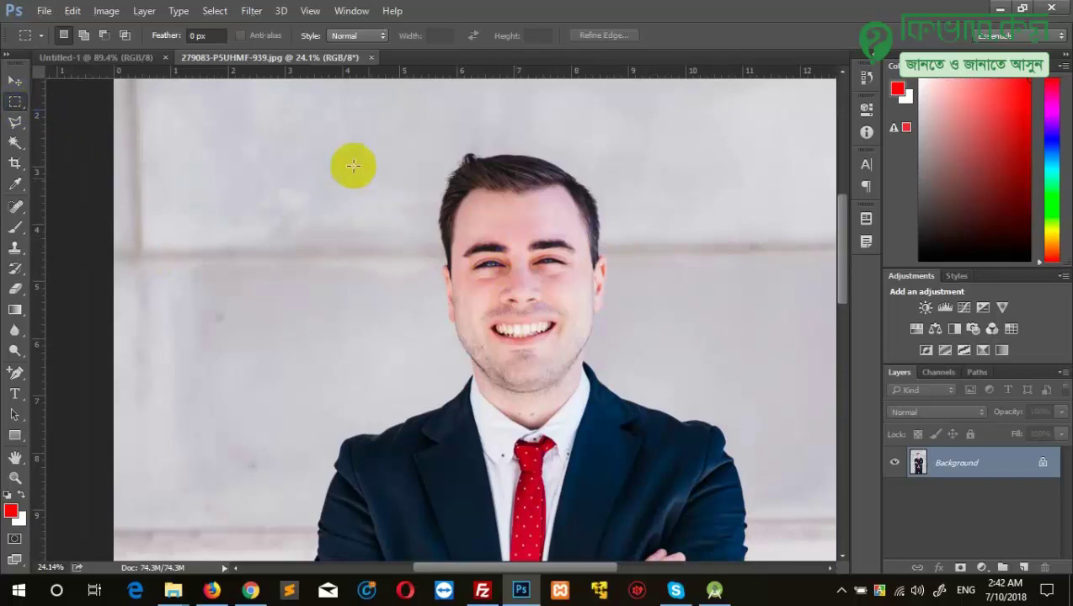
Drag a rectangular marquee centred on the mouth that takes in the man's head and upper body.
{"action": "mouse_move", "coordinate": [331, 138]}
{"action": "left_mouse_down"}
{"action": "mouse_move", "coordinate": [715, 459]}
{"action": "mouse_move", "coordinate": [407, 446]}
{"action": "mouse_move", "coordinate": [424, 467]}
{"action": "mouse_move", "coordinate": [762, 491]}
{"action": "mouse_move", "coordinate": [694, 352]}
{"action": "mouse_move", "coordinate": [572, 193]}
{"action": "mouse_move", "coordinate": [624, 427]}
{"action": "mouse_move", "coordinate": [699, 555]}
{"action": "mouse_move", "coordinate": [721, 560]}
{"action": "mouse_move", "coordinate": [527, 364]}
{"action": "mouse_move", "coordinate": [546, 354]}
{"action": "left_mouse_up"}
{"action": "left_click", "coordinate": [582, 316]}
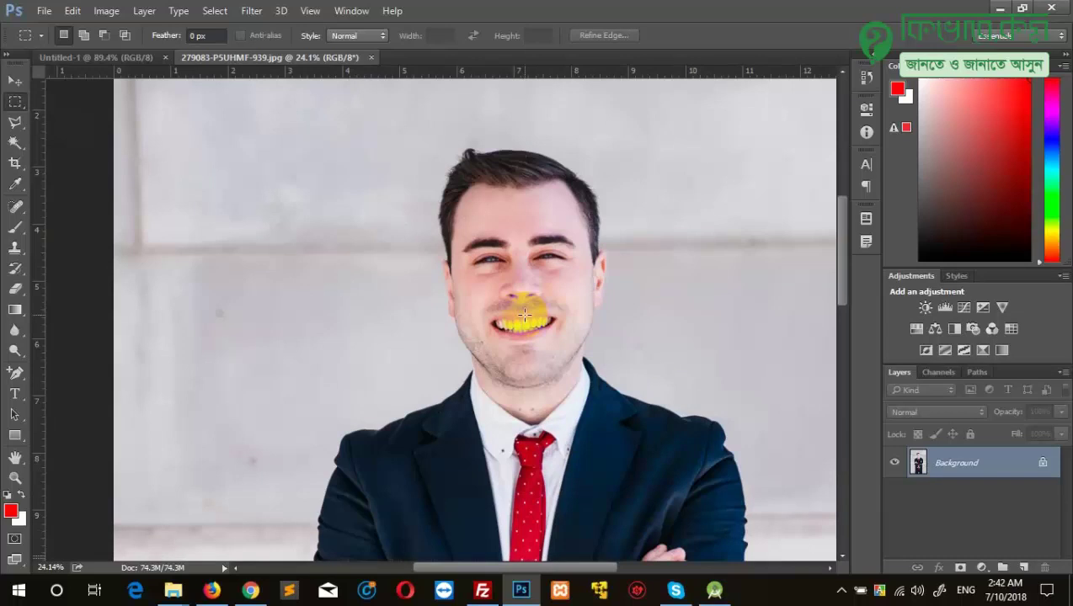
{"action": "mouse_move", "coordinate": [524, 314]}
{"action": "left_mouse_down"}
{"action": "mouse_move", "coordinate": [570, 372]}
{"action": "mouse_move", "coordinate": [754, 524]}
{"action": "mouse_move", "coordinate": [531, 295]}
{"action": "mouse_move", "coordinate": [350, 140]}
{"action": "mouse_move", "coordinate": [594, 335]}
{"action": "mouse_move", "coordinate": [758, 501]}
{"action": "left_mouse_up"}
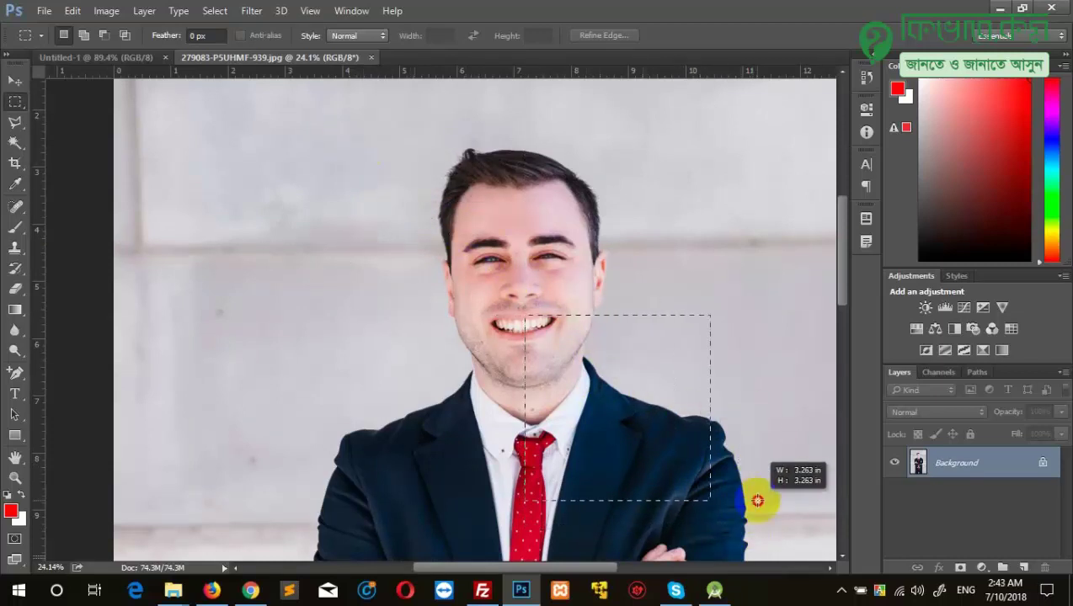
{"action": "left_click", "coordinate": [725, 228]}
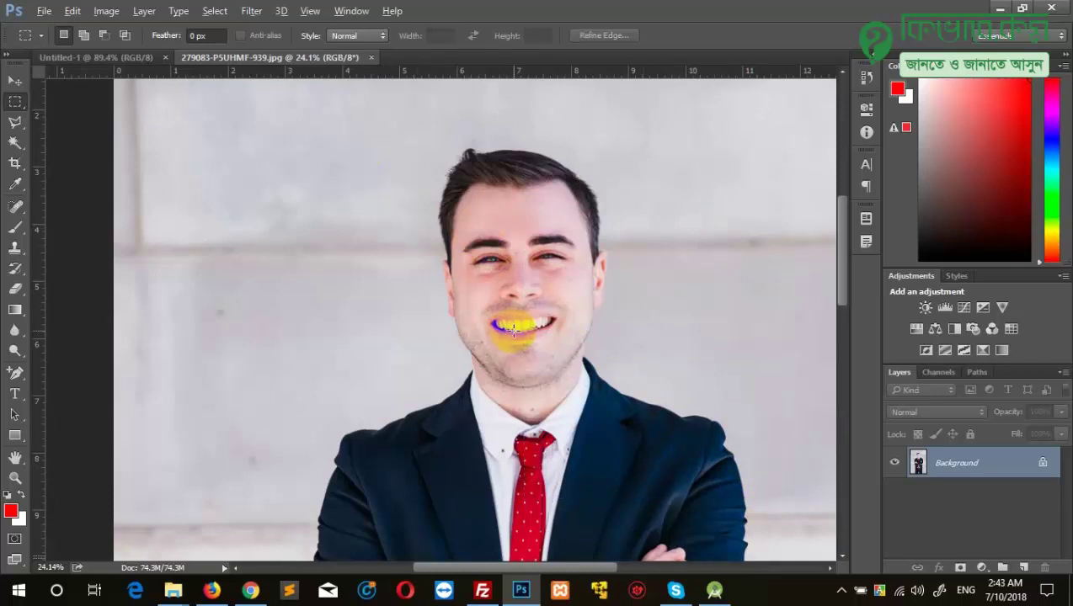
{"action": "left_click_drag", "start_coordinate": [513, 328], "coordinate": [783, 540]}
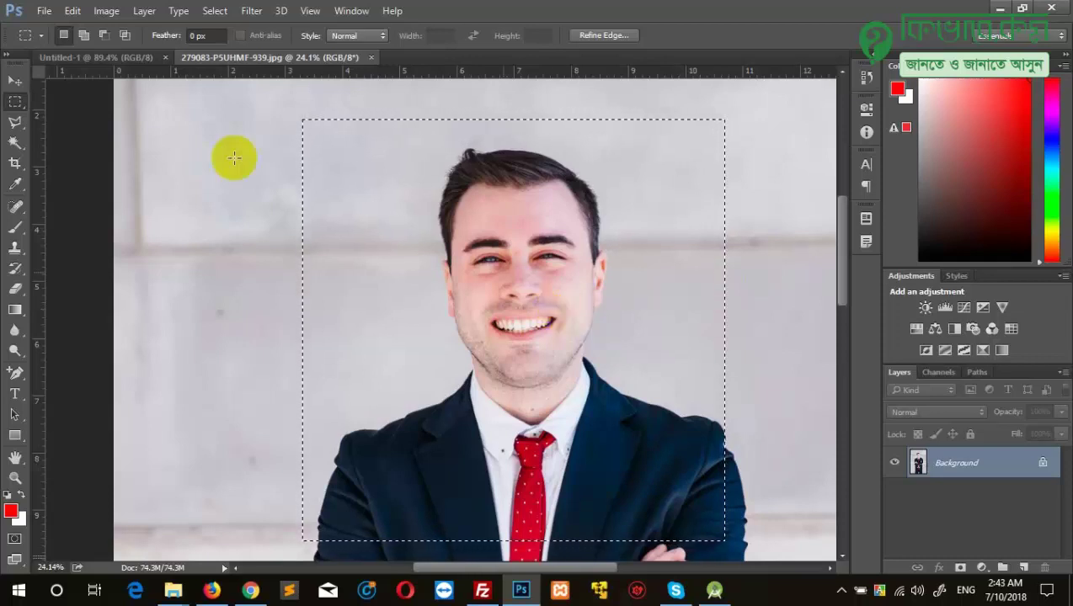
{"action": "left_click", "coordinate": [19, 102]}
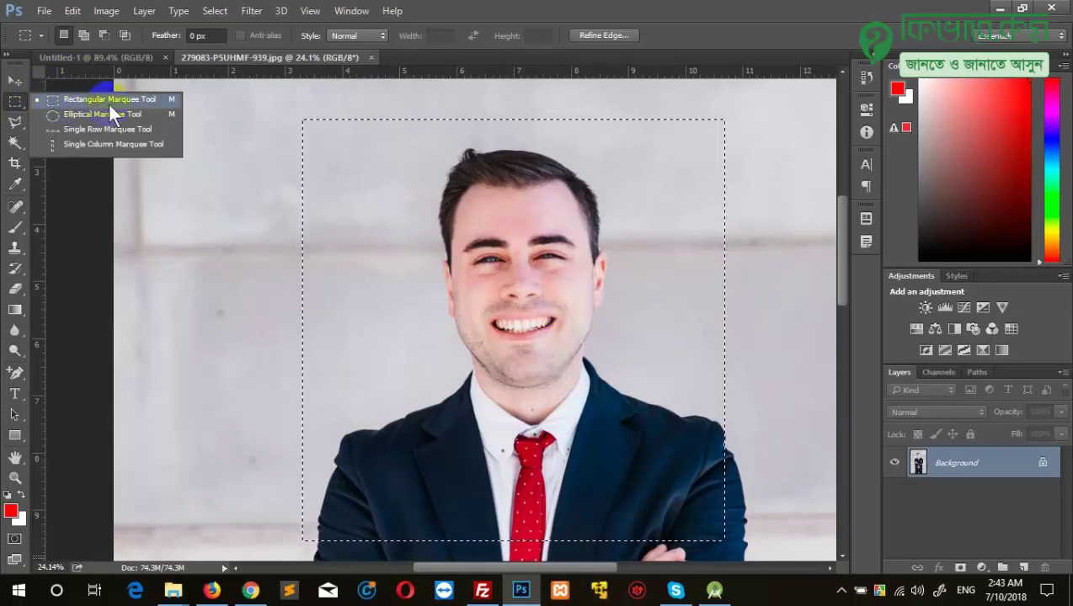
{"action": "left_click_drag", "start_coordinate": [60, 102], "coordinate": [416, 195]}
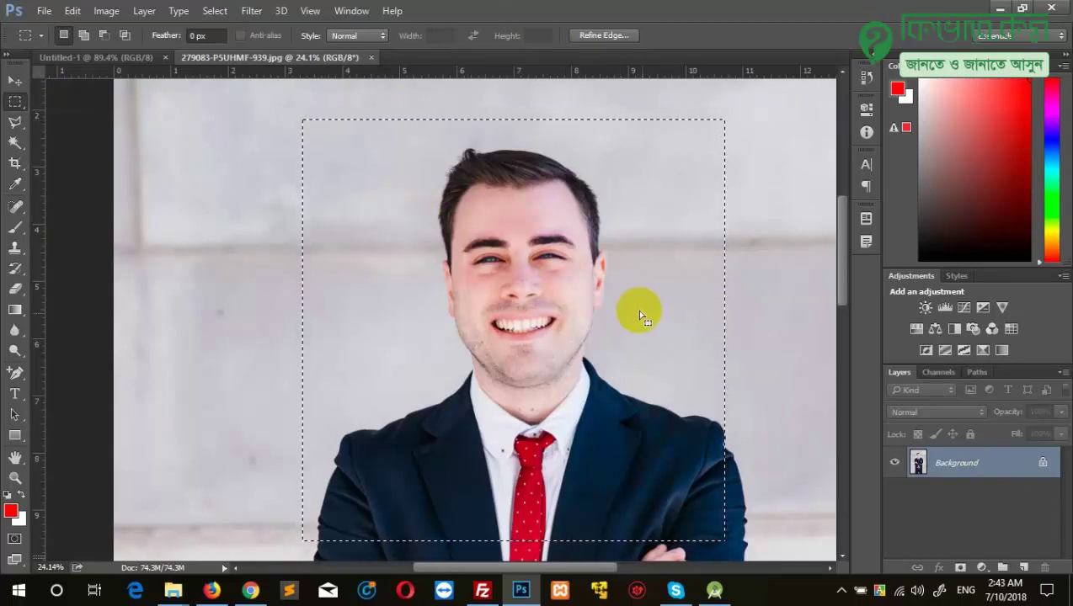
Paste the copied portrait into Untitled-1 as Layer 1 and check it against the background.
{"action": "left_click", "coordinate": [109, 57]}
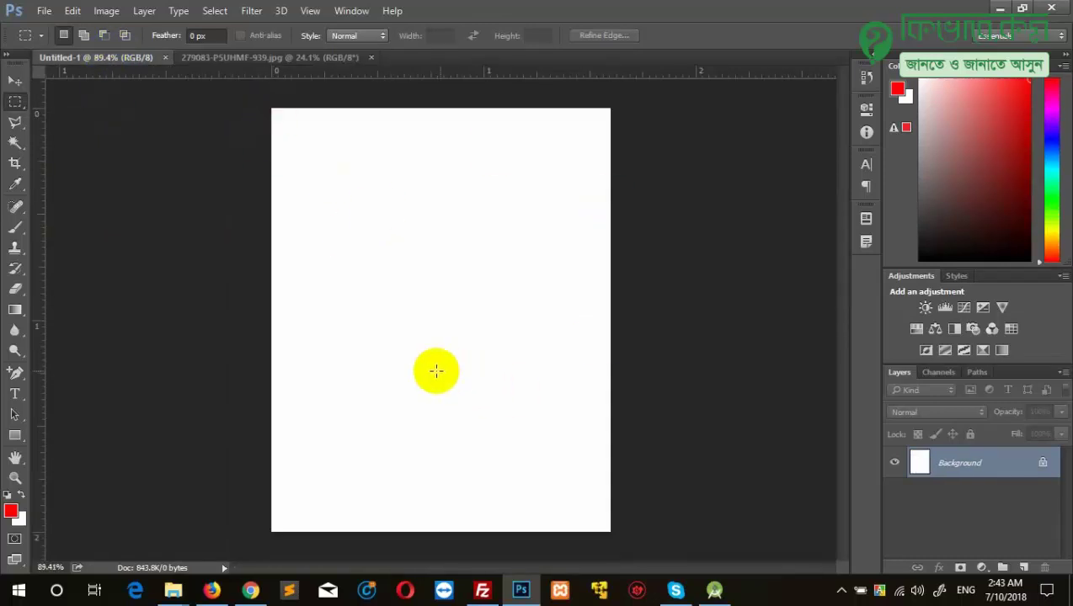
{"action": "key", "text": "ctrl+v"}
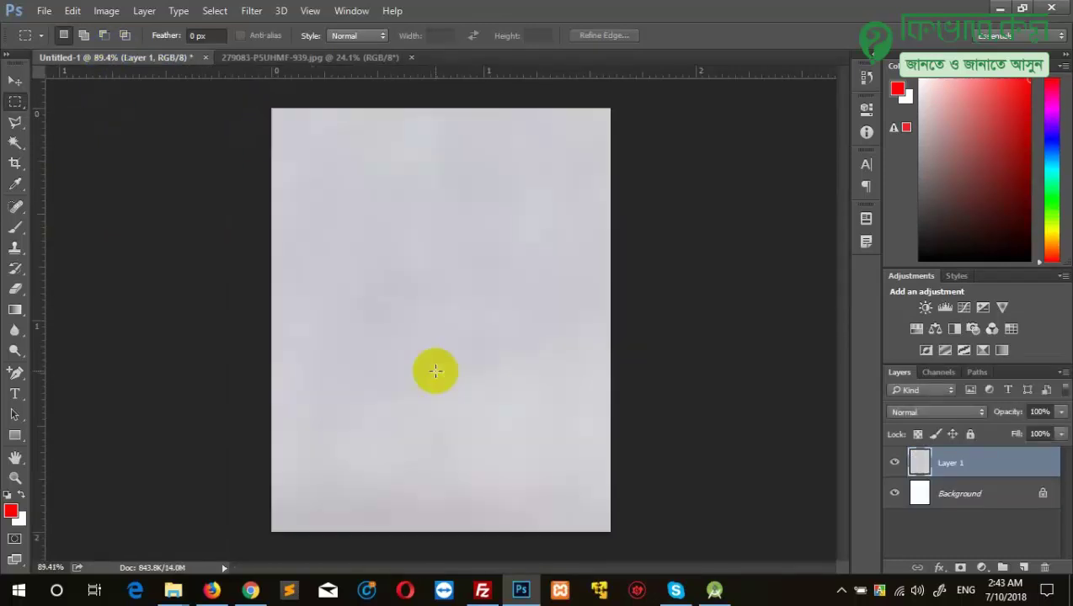
{"action": "scroll", "coordinate": [463, 311], "scroll_direction": "down", "scroll_amount": 2}
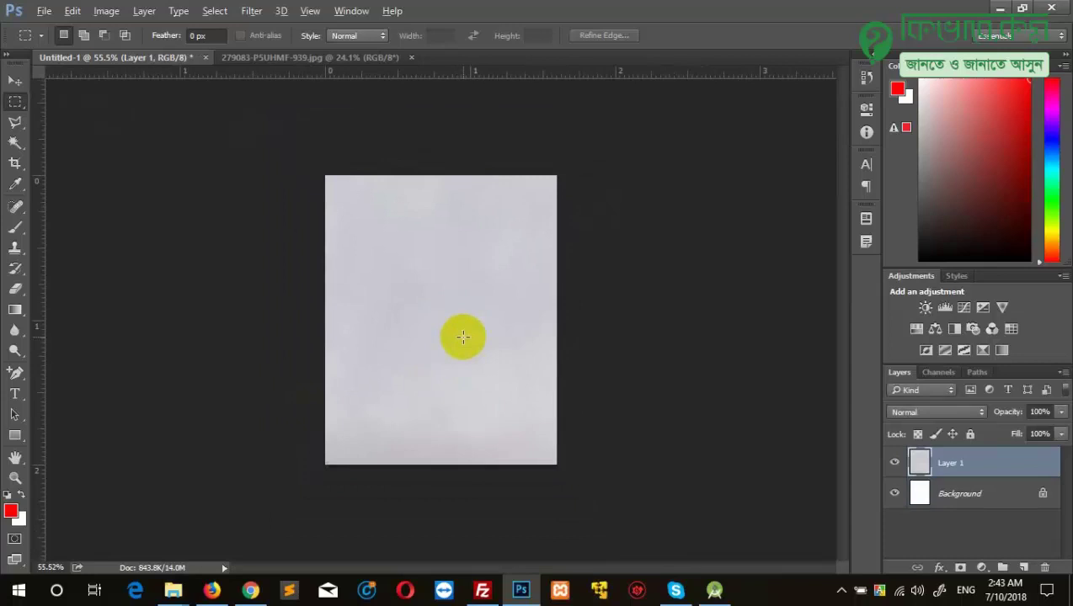
{"action": "scroll", "coordinate": [460, 335], "scroll_direction": "down", "scroll_amount": 2}
{"action": "scroll", "coordinate": [462, 335], "scroll_direction": "down", "scroll_amount": 1}
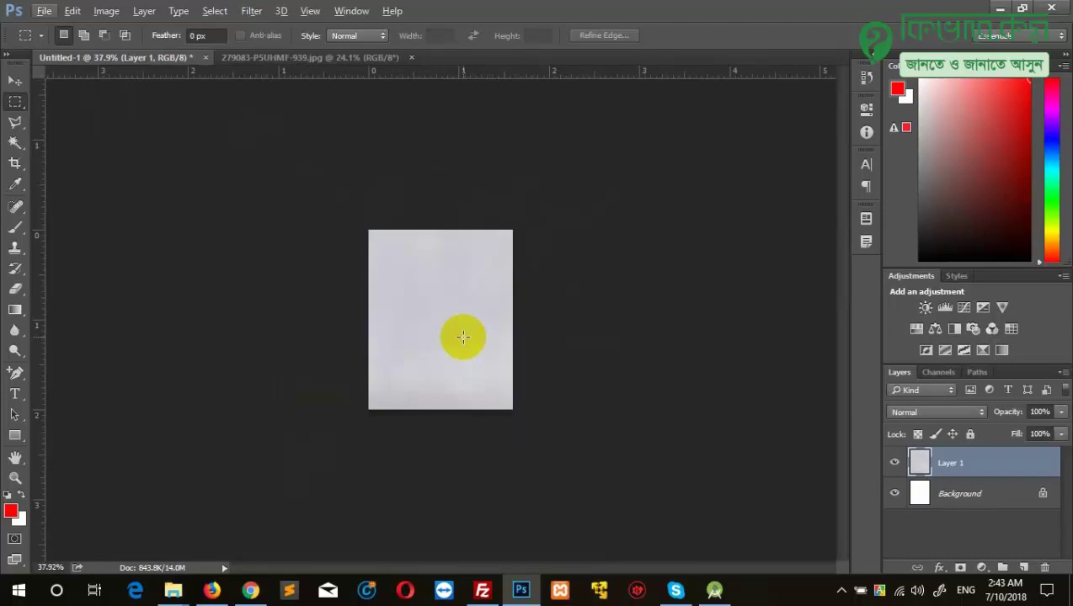
{"action": "left_click", "coordinate": [895, 464]}
{"action": "left_click", "coordinate": [895, 464]}
{"action": "left_click", "coordinate": [895, 464]}
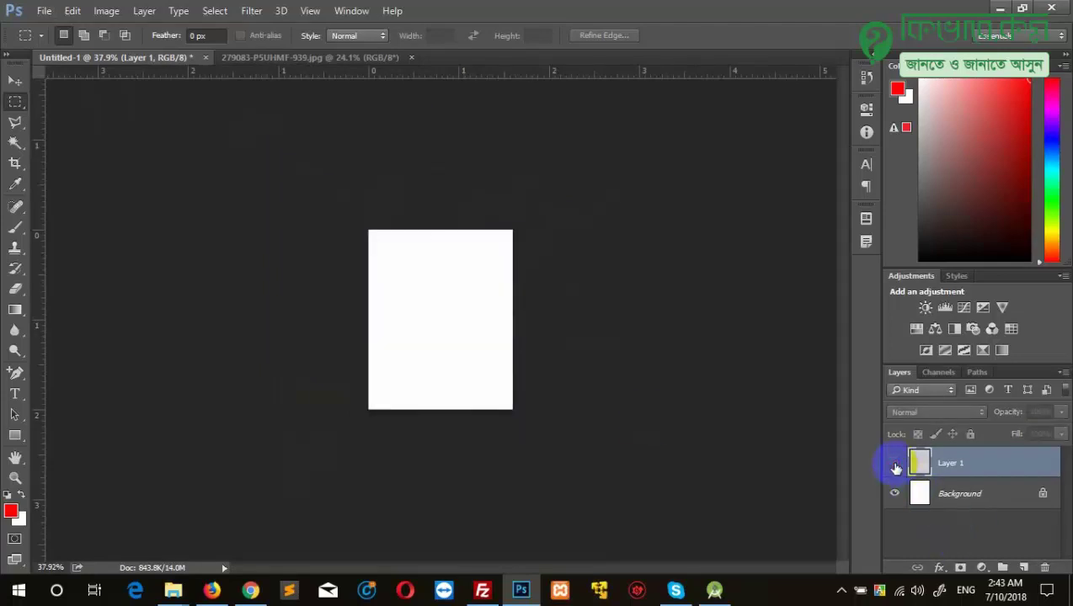
{"action": "left_click", "coordinate": [896, 464]}
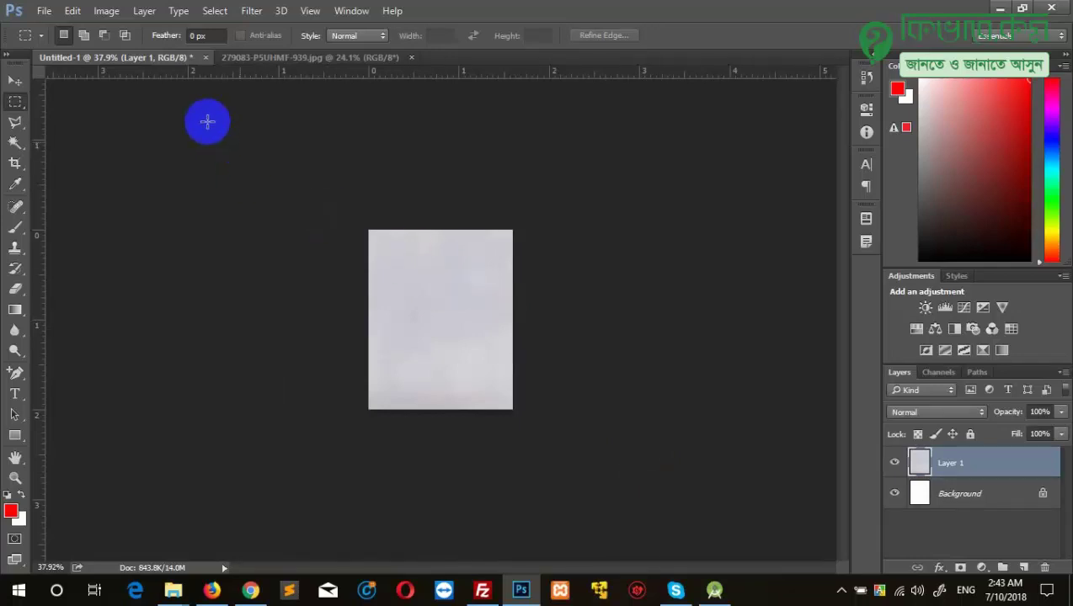
{"action": "left_click", "coordinate": [21, 84]}
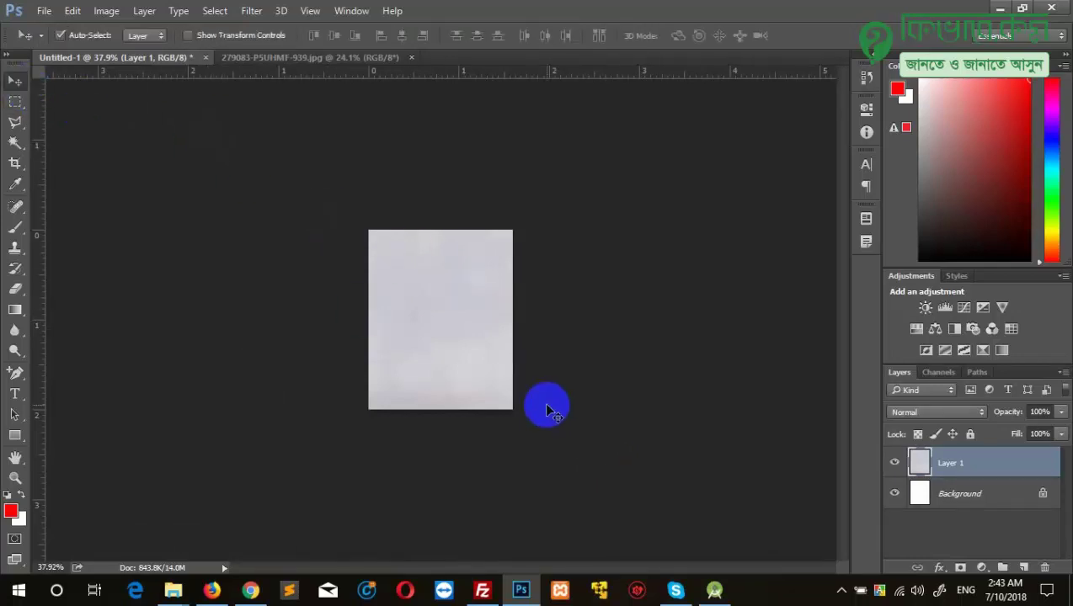
Free-transform Layer 1 and move the pasted photo up and left.
{"action": "left_click_drag", "start_coordinate": [547, 405], "coordinate": [547, 405]}
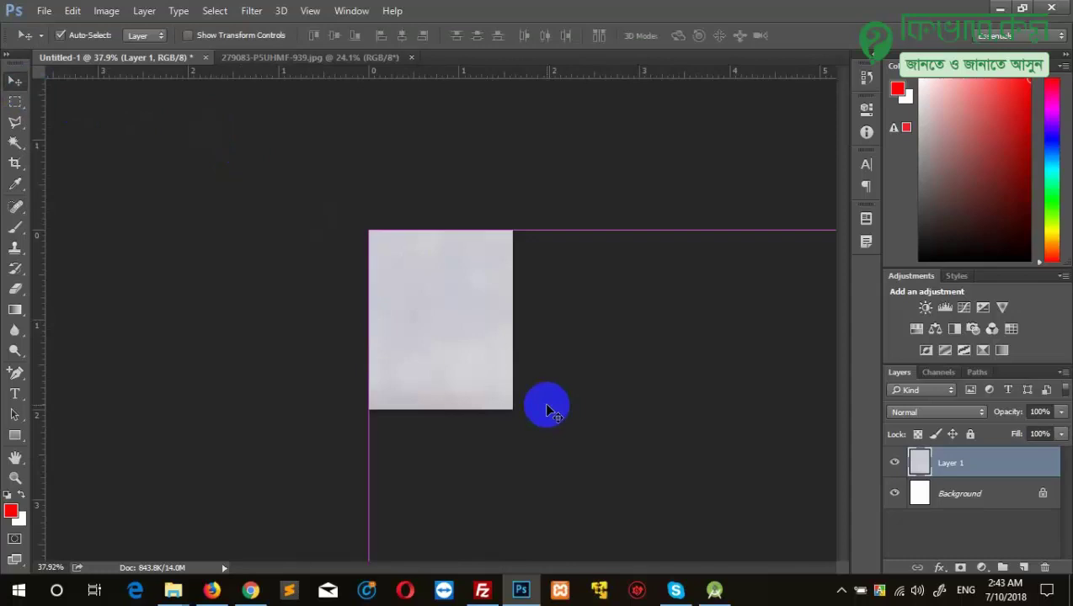
{"action": "key", "text": "ctrl+t"}
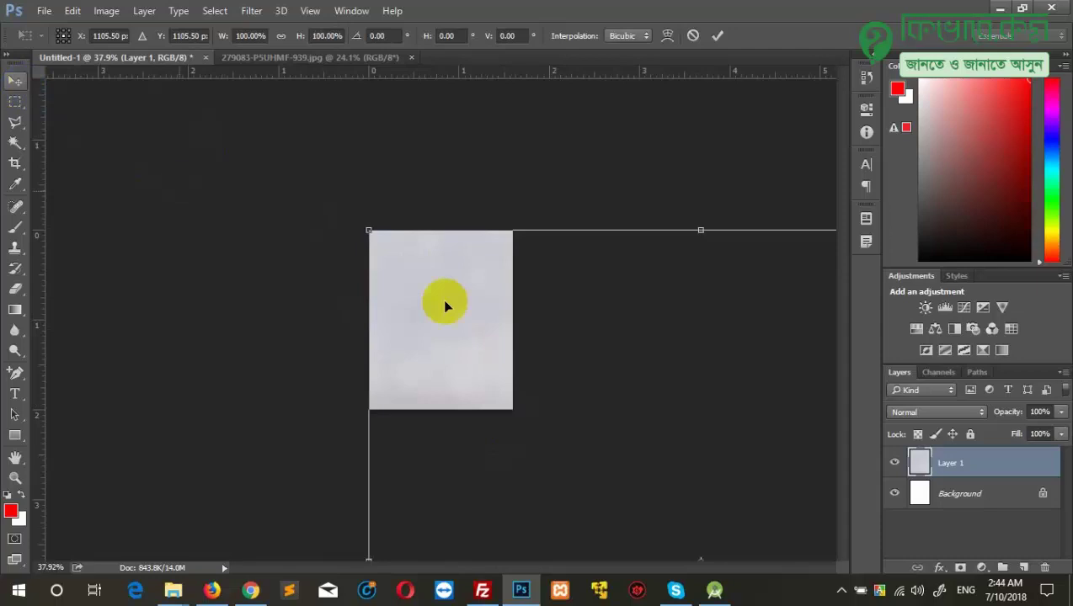
{"action": "mouse_move", "coordinate": [493, 383]}
{"action": "left_mouse_down"}
{"action": "mouse_move", "coordinate": [430, 302]}
{"action": "mouse_move", "coordinate": [280, 272]}
{"action": "mouse_move", "coordinate": [268, 257]}
{"action": "left_mouse_up"}
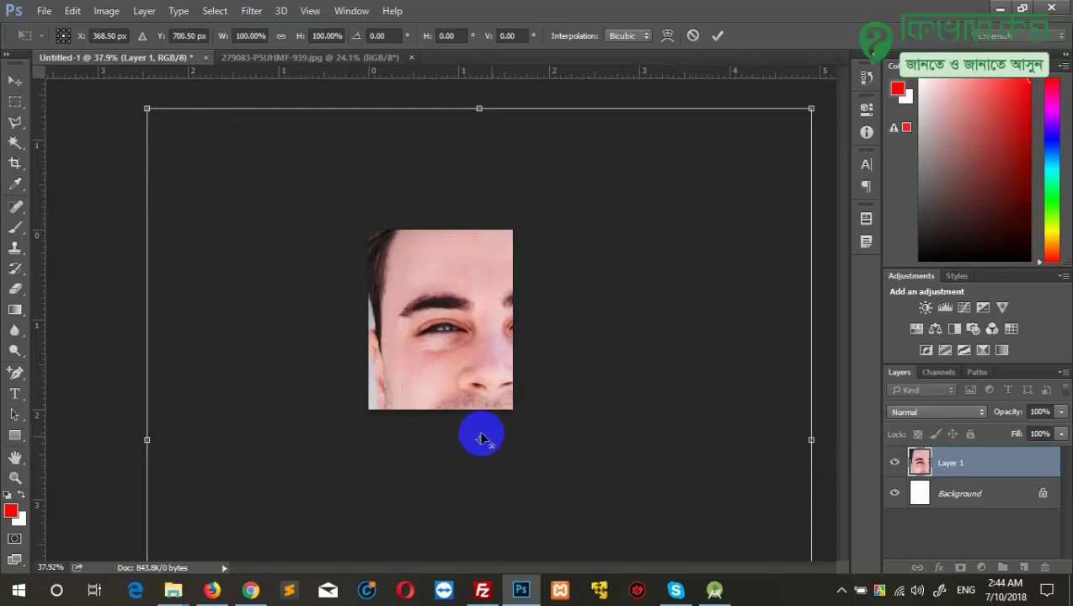
{"action": "left_click_drag", "start_coordinate": [603, 486], "coordinate": [571, 373]}
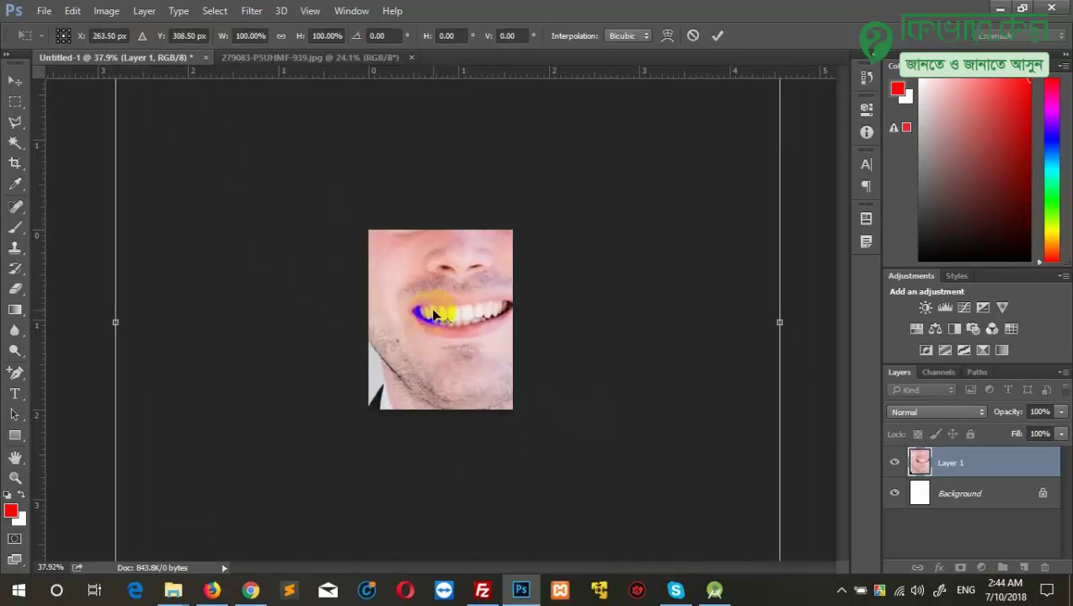
{"action": "scroll", "coordinate": [435, 417], "scroll_direction": "down", "scroll_amount": 5}
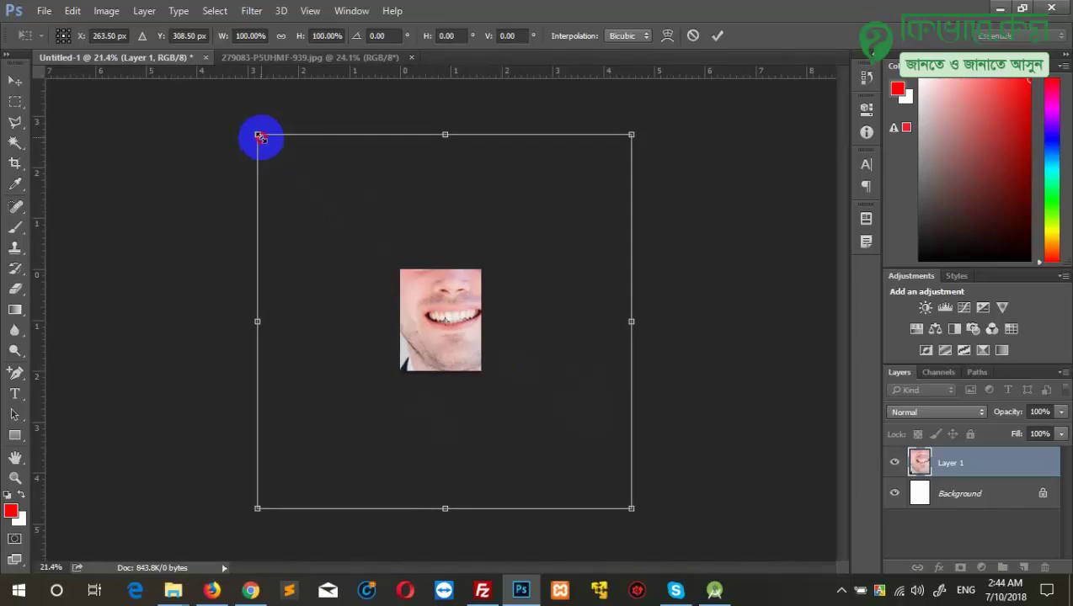
Shrink and narrow the photo to fit the 1.6×2 inch canvas, then apply the transform.
{"action": "mouse_move", "coordinate": [259, 136]}
{"action": "left_mouse_down"}
{"action": "mouse_move", "coordinate": [520, 236]}
{"action": "mouse_move", "coordinate": [201, 208]}
{"action": "mouse_move", "coordinate": [374, 216]}
{"action": "mouse_move", "coordinate": [528, 151]}
{"action": "mouse_move", "coordinate": [338, 173]}
{"action": "mouse_move", "coordinate": [196, 278]}
{"action": "mouse_move", "coordinate": [218, 198]}
{"action": "mouse_move", "coordinate": [196, 396]}
{"action": "left_mouse_up"}
{"action": "mouse_move", "coordinate": [469, 466]}
{"action": "left_mouse_down"}
{"action": "mouse_move", "coordinate": [517, 407]}
{"action": "mouse_move", "coordinate": [524, 338]}
{"action": "left_mouse_up"}
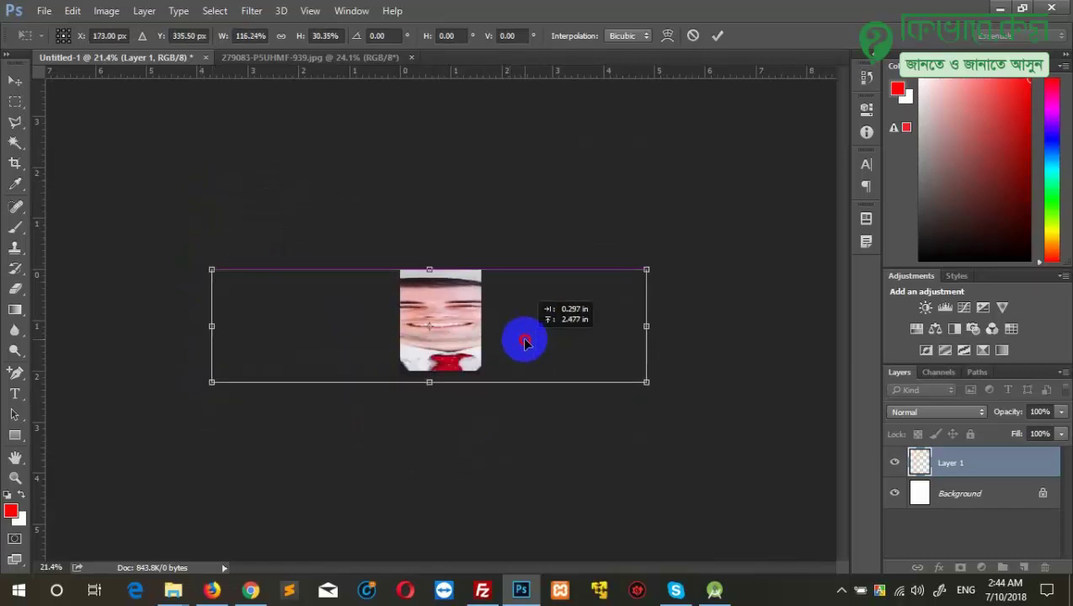
{"action": "left_click_drag", "start_coordinate": [211, 326], "coordinate": [307, 326]}
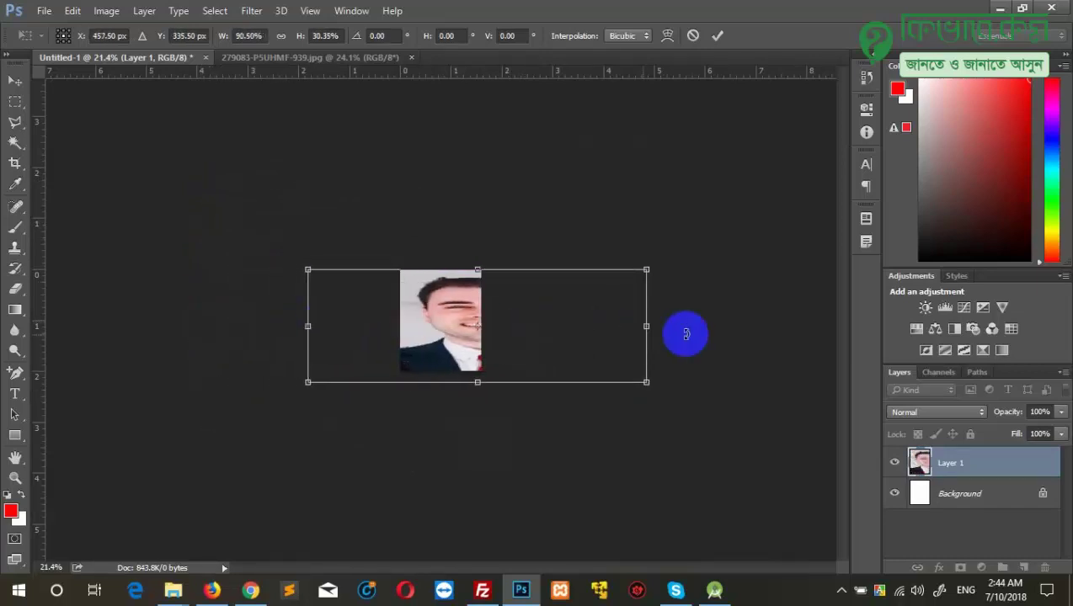
{"action": "mouse_move", "coordinate": [648, 326]}
{"action": "left_mouse_down"}
{"action": "mouse_move", "coordinate": [433, 328]}
{"action": "mouse_move", "coordinate": [450, 346]}
{"action": "mouse_move", "coordinate": [512, 345]}
{"action": "mouse_move", "coordinate": [490, 328]}
{"action": "left_mouse_up"}
{"action": "left_click_drag", "start_coordinate": [377, 326], "coordinate": [400, 327]}
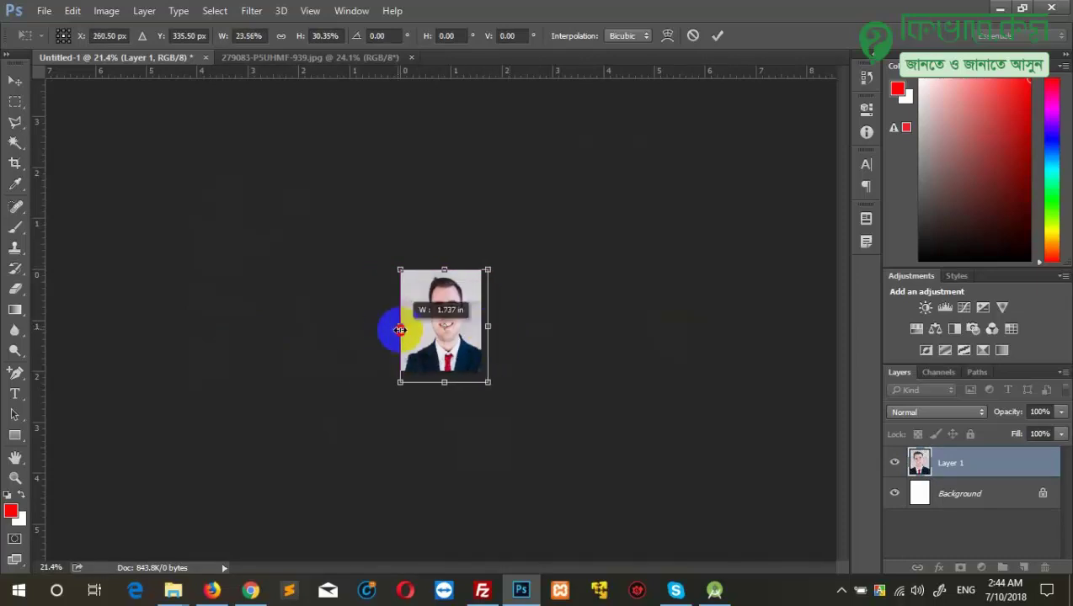
{"action": "left_click", "coordinate": [471, 345]}
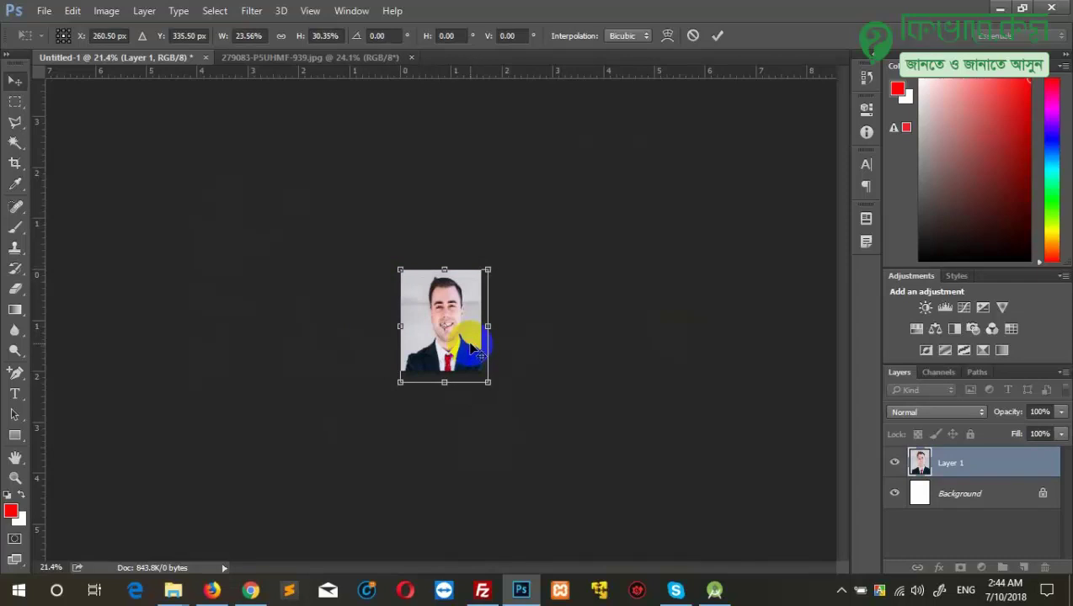
{"action": "key", "text": "Return"}
{"action": "key", "text": "ctrl+1"}
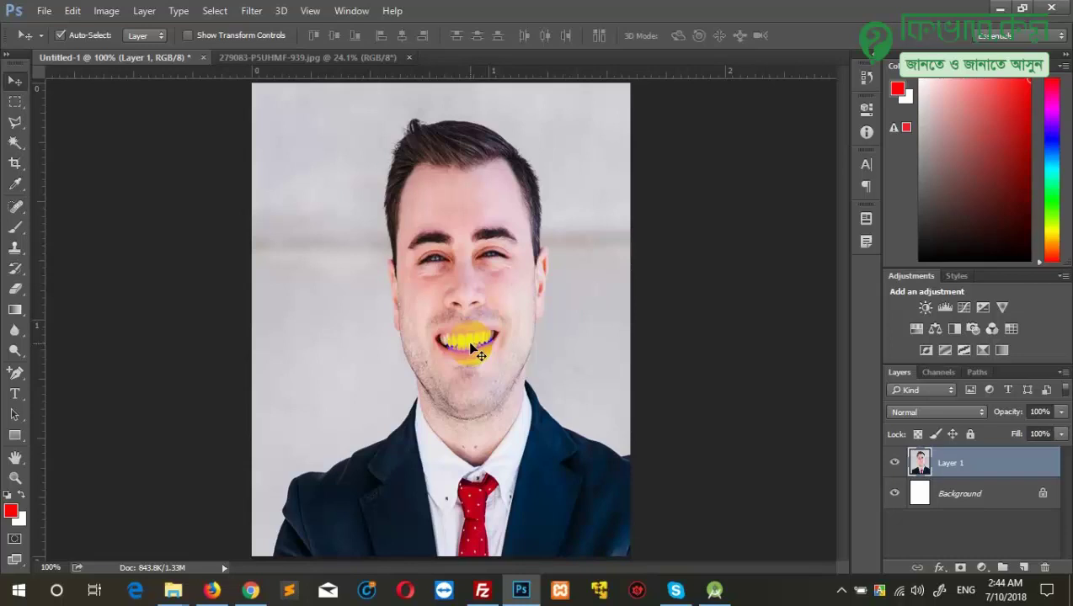
Undo the previous transform and move Layer 1 up and left in a new free transform.
{"action": "key", "text": "ctrl+z"}
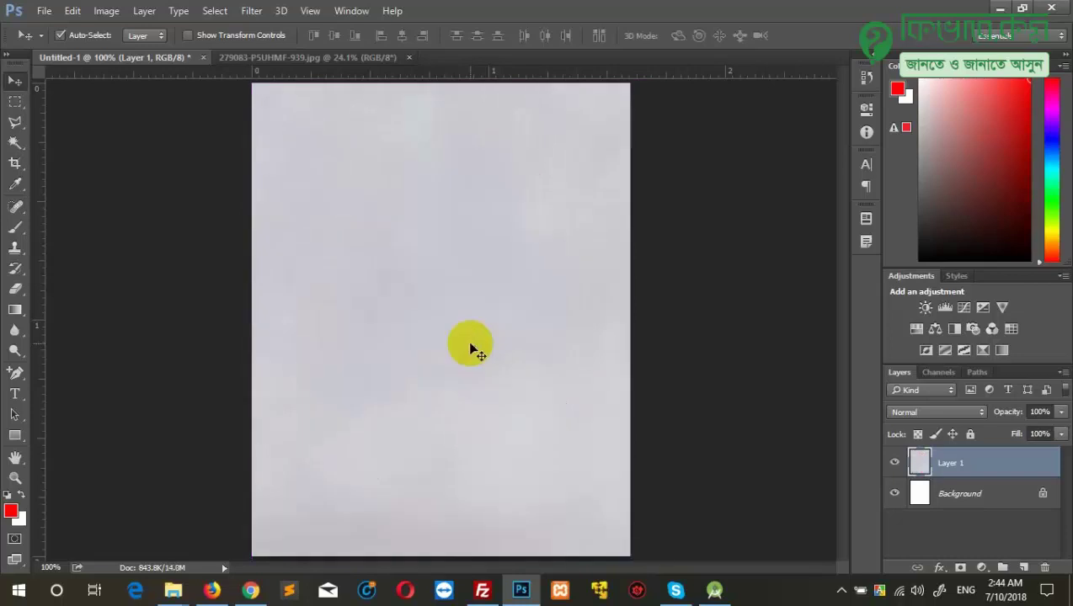
{"action": "scroll", "coordinate": [473, 358], "scroll_direction": "down", "scroll_amount": 2}
{"action": "scroll", "coordinate": [469, 375], "scroll_direction": "down", "scroll_amount": 2}
{"action": "scroll", "coordinate": [468, 385], "scroll_direction": "down", "scroll_amount": 2}
{"action": "scroll", "coordinate": [472, 391], "scroll_direction": "down", "scroll_amount": 1}
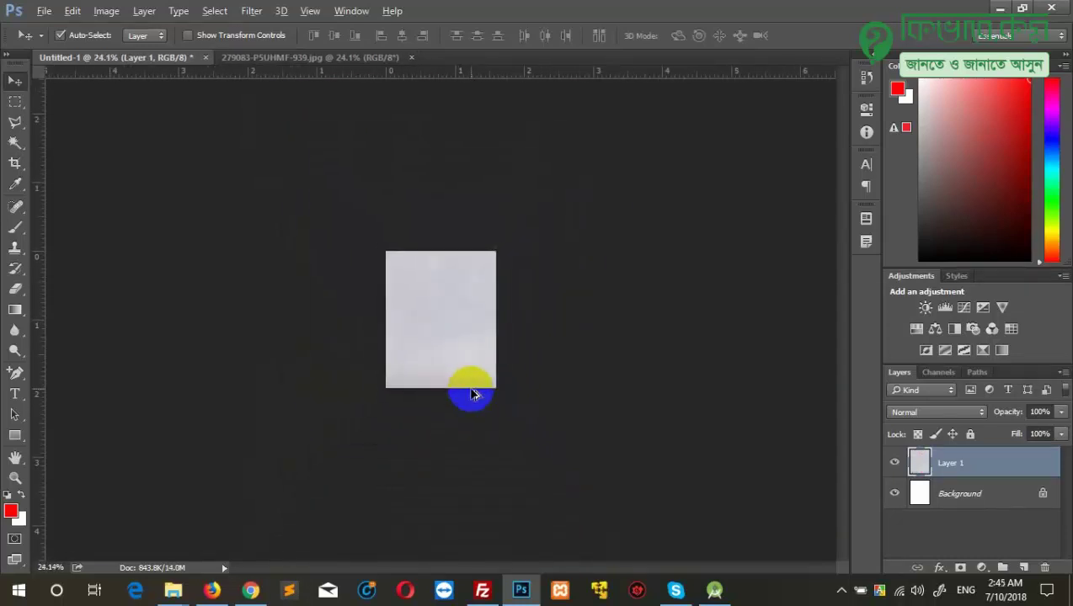
{"action": "scroll", "coordinate": [473, 395], "scroll_direction": "down", "scroll_amount": 1}
{"action": "scroll", "coordinate": [473, 394], "scroll_direction": "up", "scroll_amount": 1}
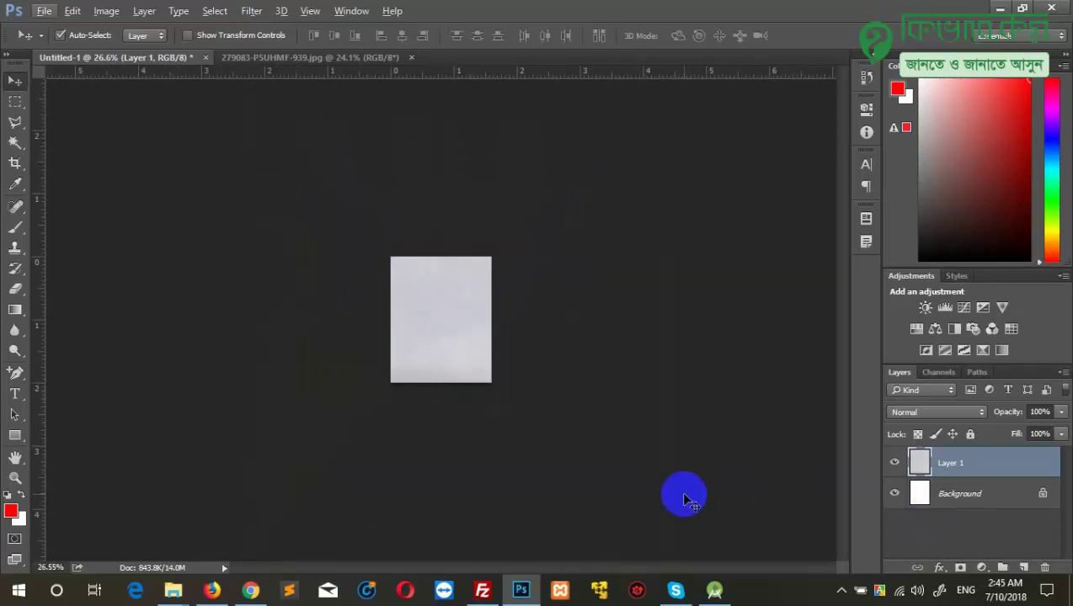
{"action": "key", "text": "ctrl+t"}
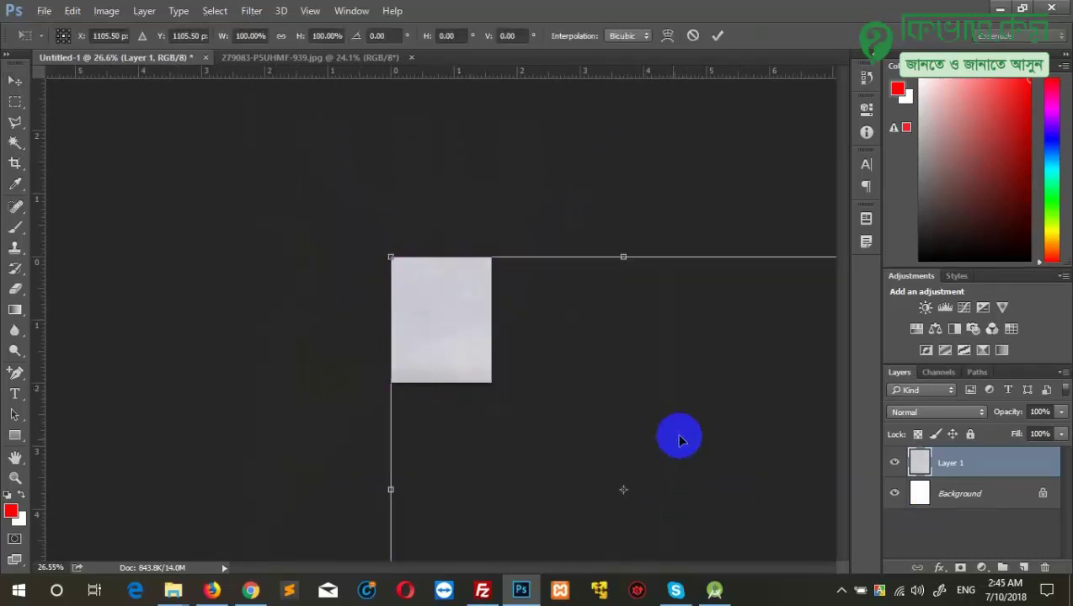
{"action": "left_click_drag", "start_coordinate": [720, 466], "coordinate": [553, 317]}
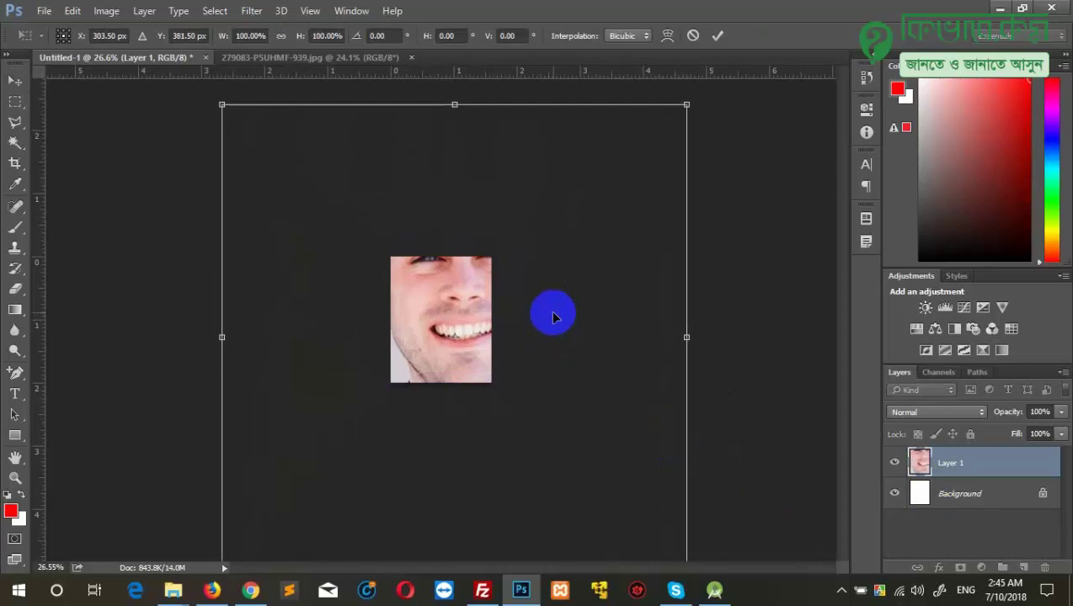
Shrink Layer 1 to 32.29% from its top-left corner, apply, and view at 100%.
{"action": "scroll", "coordinate": [561, 376], "scroll_direction": "down", "scroll_amount": 1}
{"action": "scroll", "coordinate": [562, 379], "scroll_direction": "down", "scroll_amount": 1}
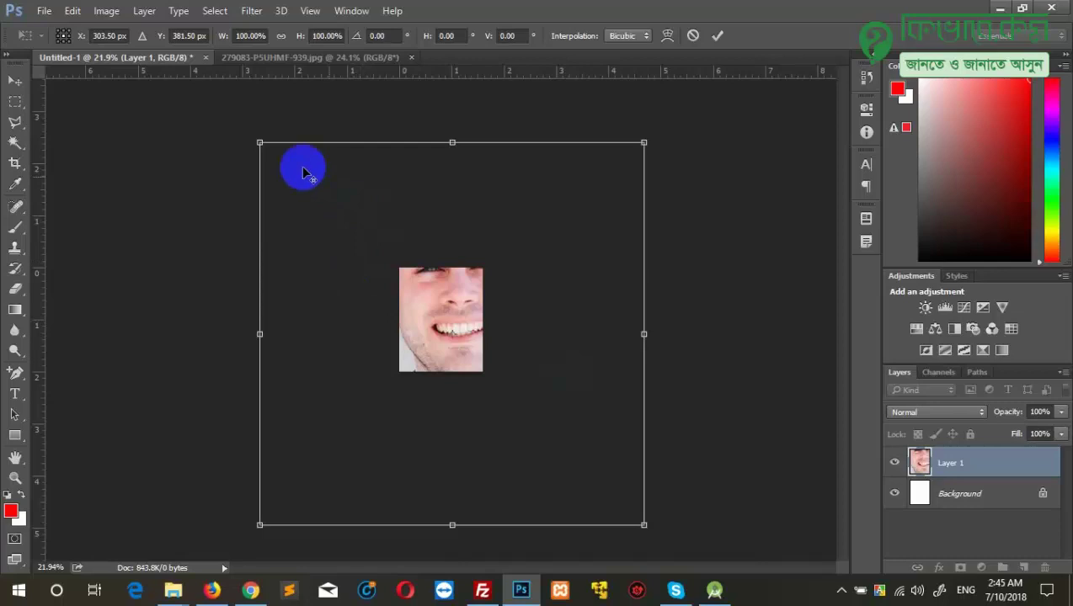
{"action": "left_click_drag", "start_coordinate": [263, 144], "coordinate": [352, 234]}
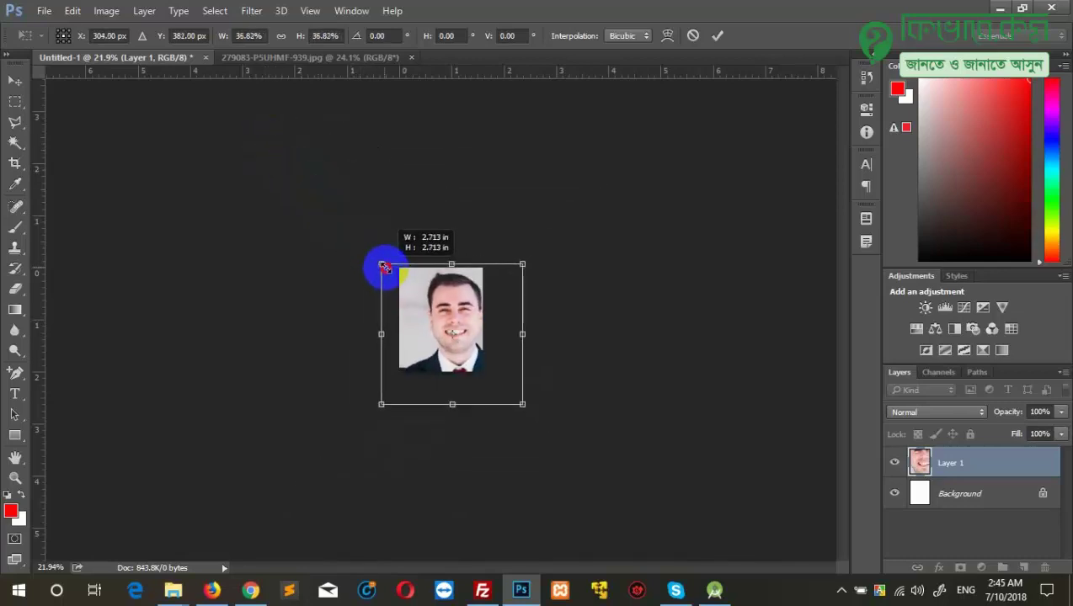
{"action": "left_click_drag", "start_coordinate": [352, 234], "coordinate": [391, 275]}
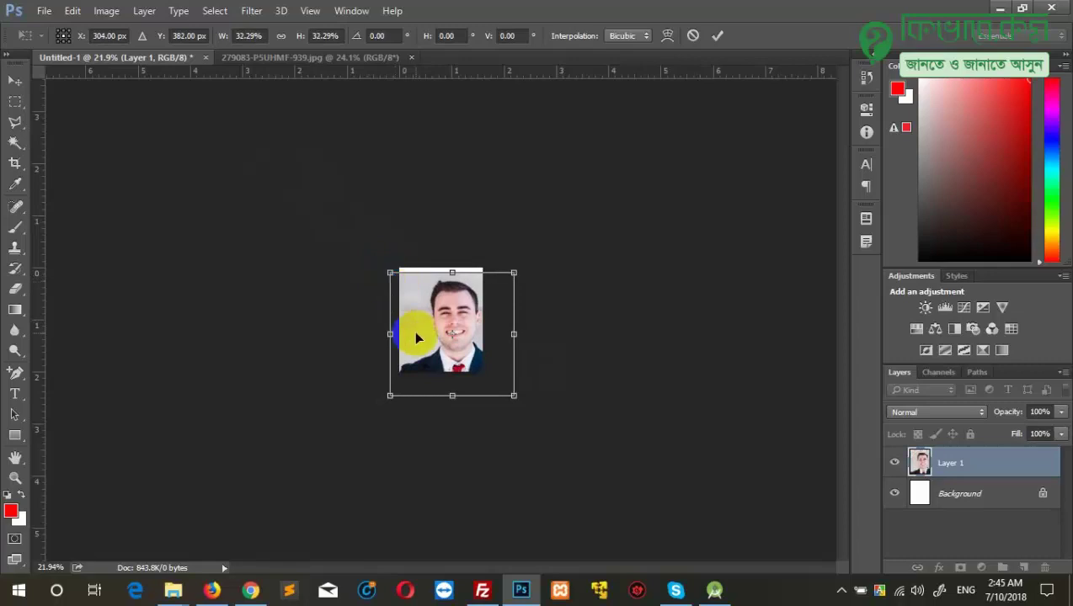
{"action": "key", "text": "Return"}
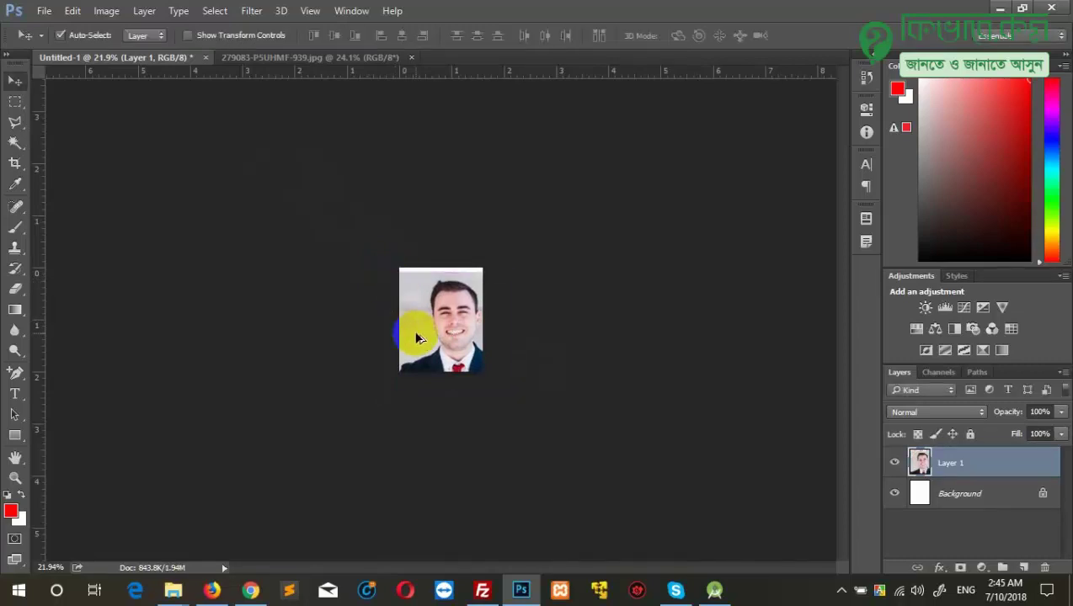
{"action": "key", "text": "ctrl+1"}
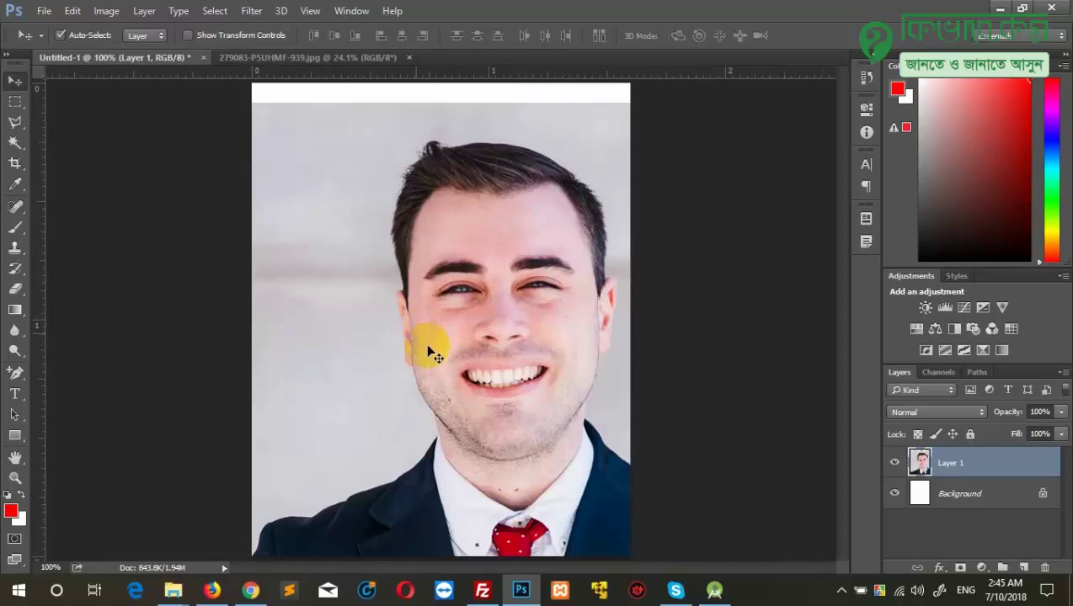
Drag Layer 1 up and slightly left until the white top strip is covered.
{"action": "left_click", "coordinate": [554, 351]}
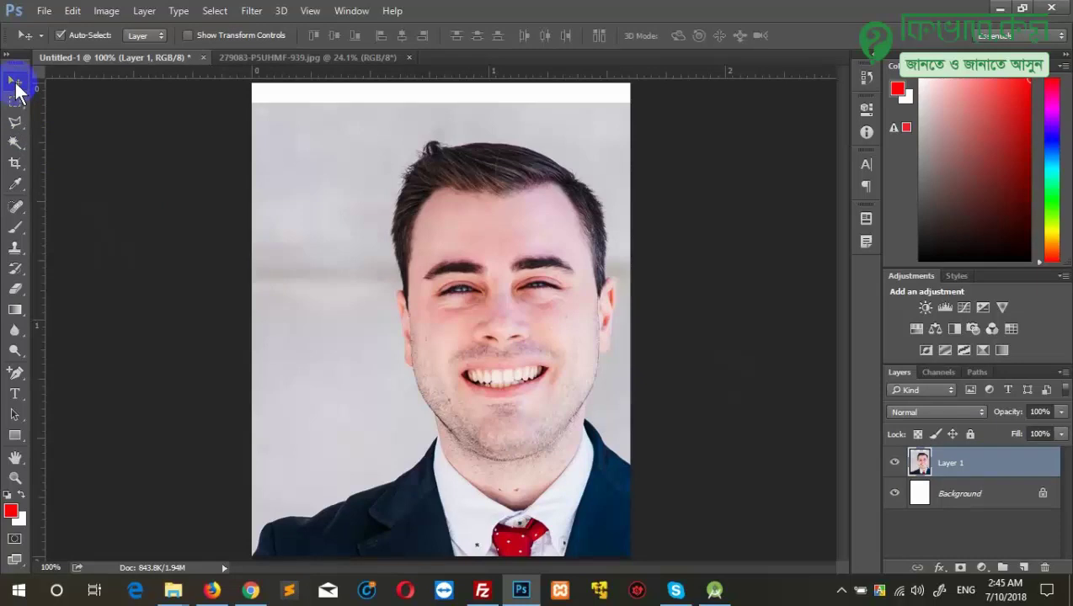
{"action": "left_click", "coordinate": [558, 413]}
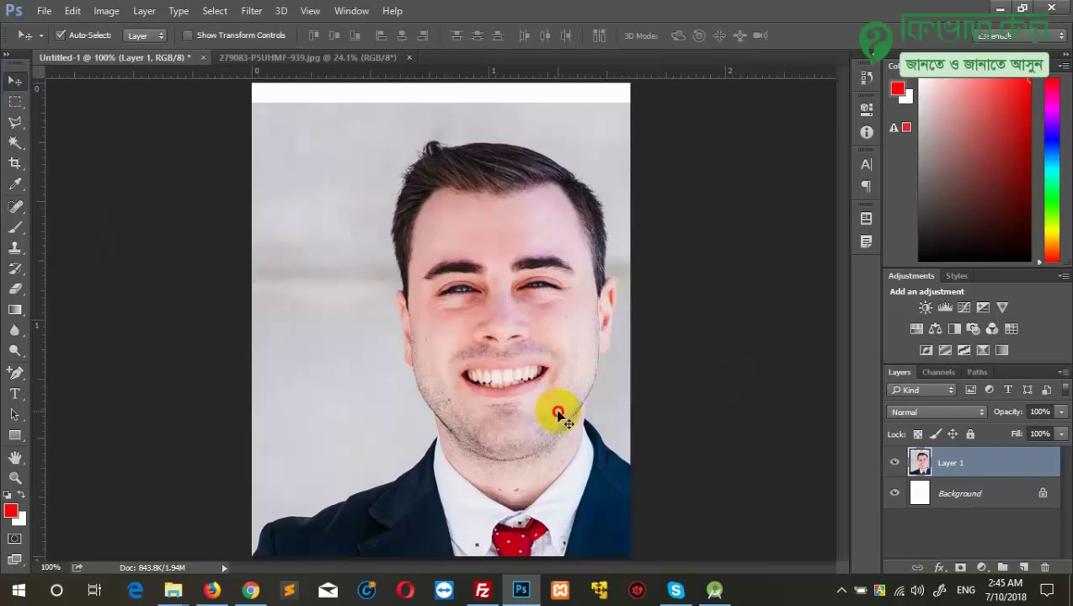
{"action": "left_click_drag", "start_coordinate": [559, 412], "coordinate": [502, 383]}
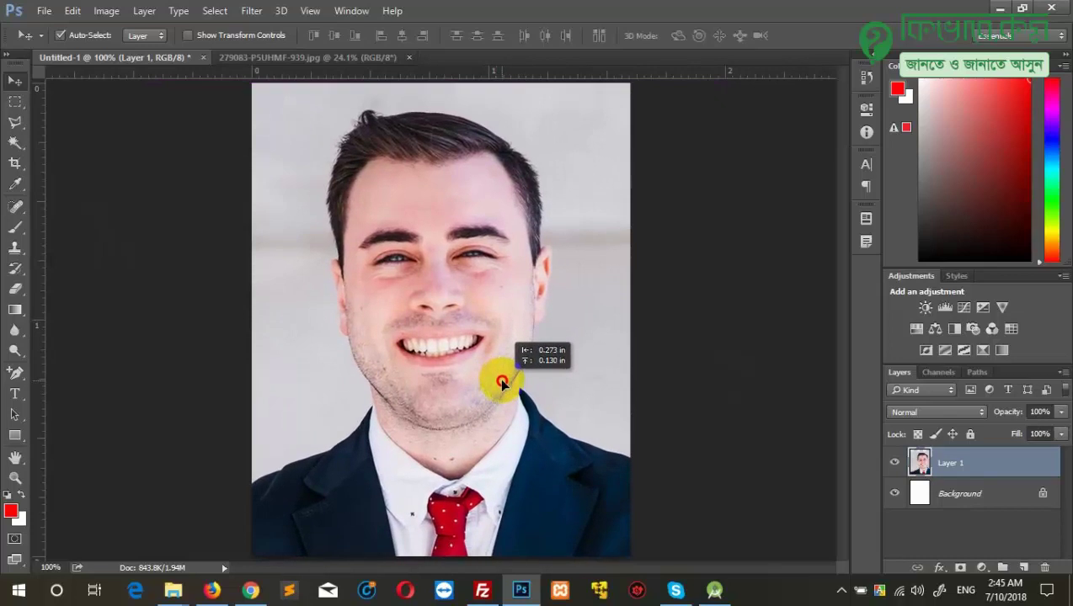
{"action": "left_click_drag", "start_coordinate": [503, 386], "coordinate": [505, 391]}
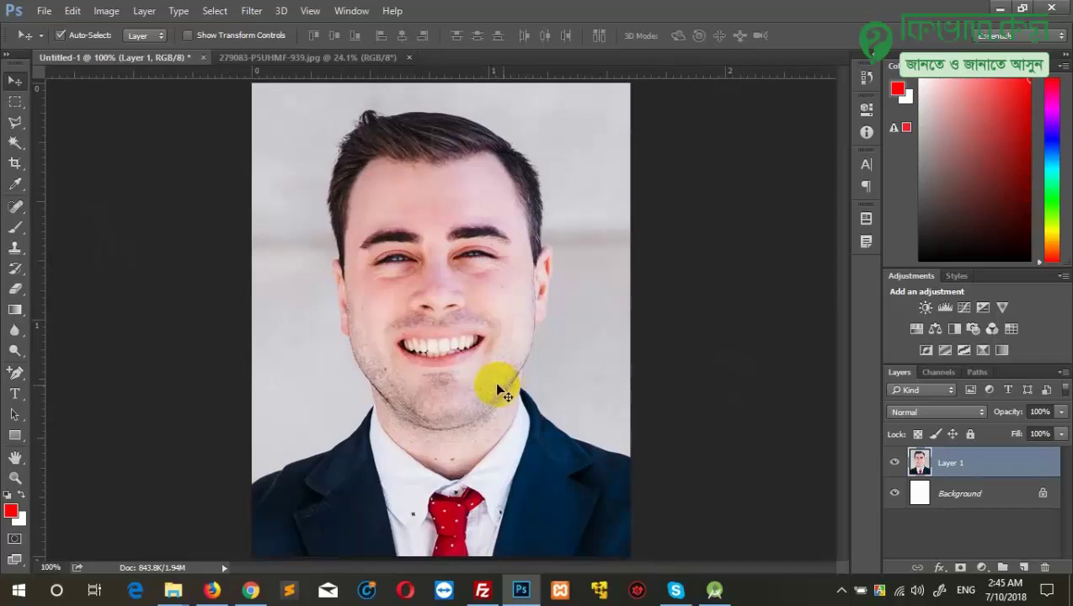
Start a Save As from the File menu, then cancel out of it.
{"action": "left_click", "coordinate": [43, 11]}
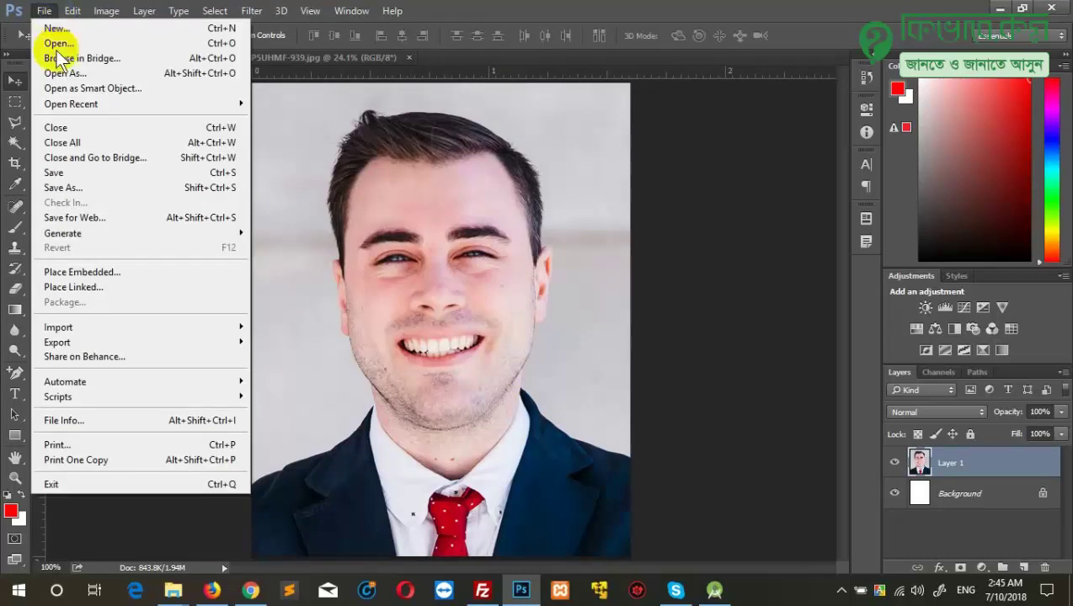
{"action": "left_click", "coordinate": [81, 185]}
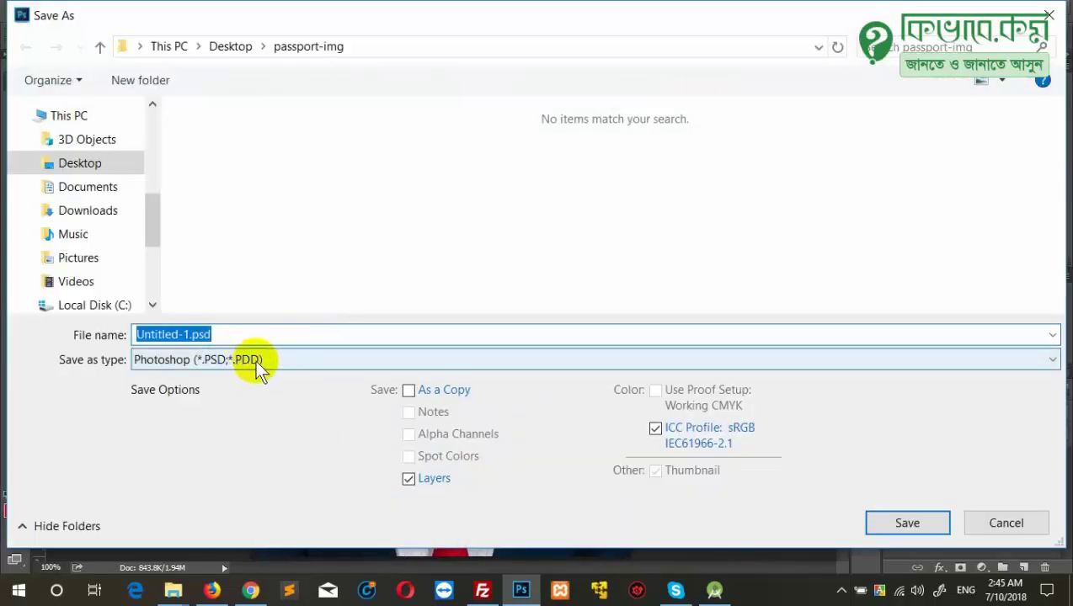
{"action": "left_click", "coordinate": [1021, 525]}
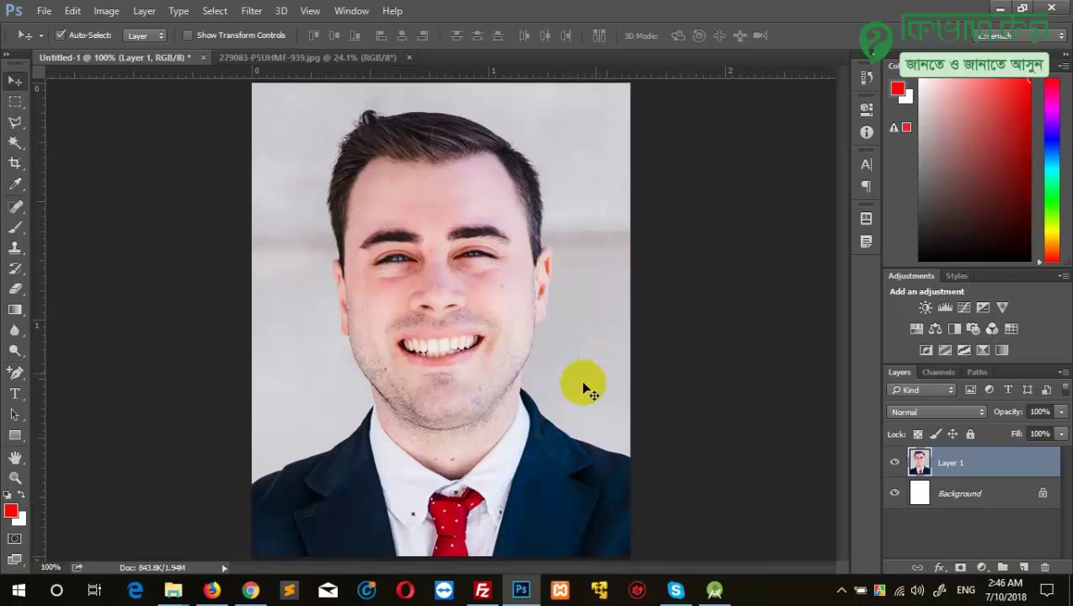
{"action": "left_click", "coordinate": [592, 442]}
{"action": "left_click", "coordinate": [393, 137]}
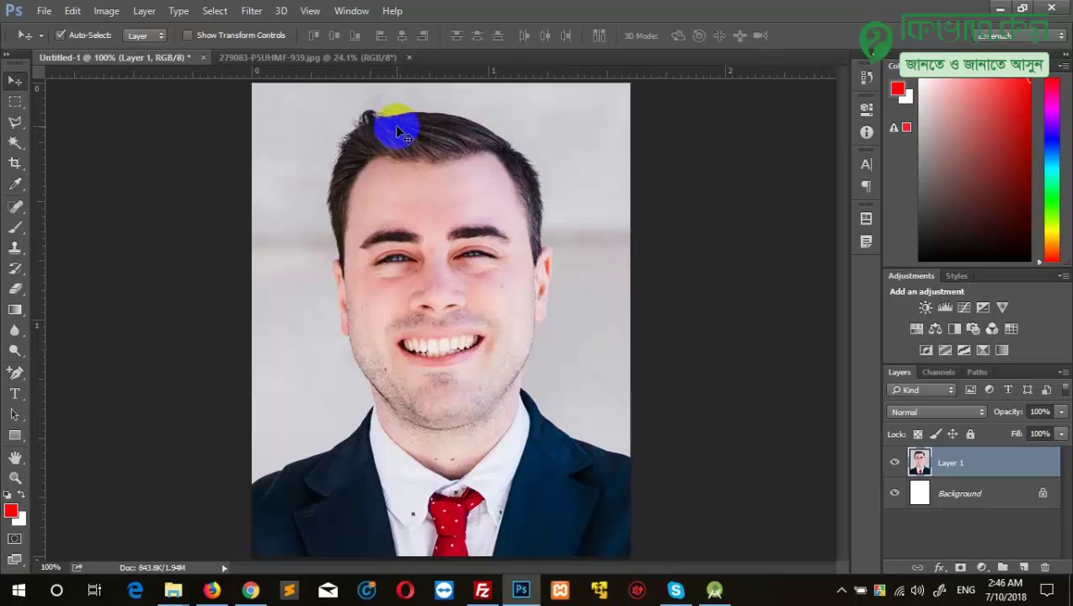
Save as mypassportimage.psd in passport-img, keeping maximum compatibility.
{"action": "left_click", "coordinate": [44, 10]}
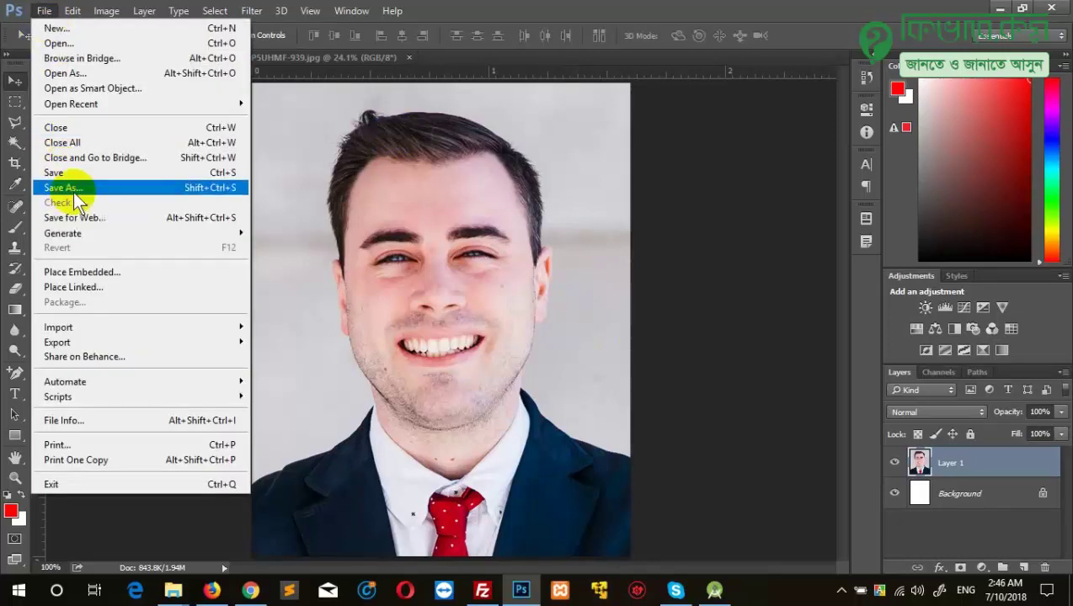
{"action": "left_click", "coordinate": [67, 187]}
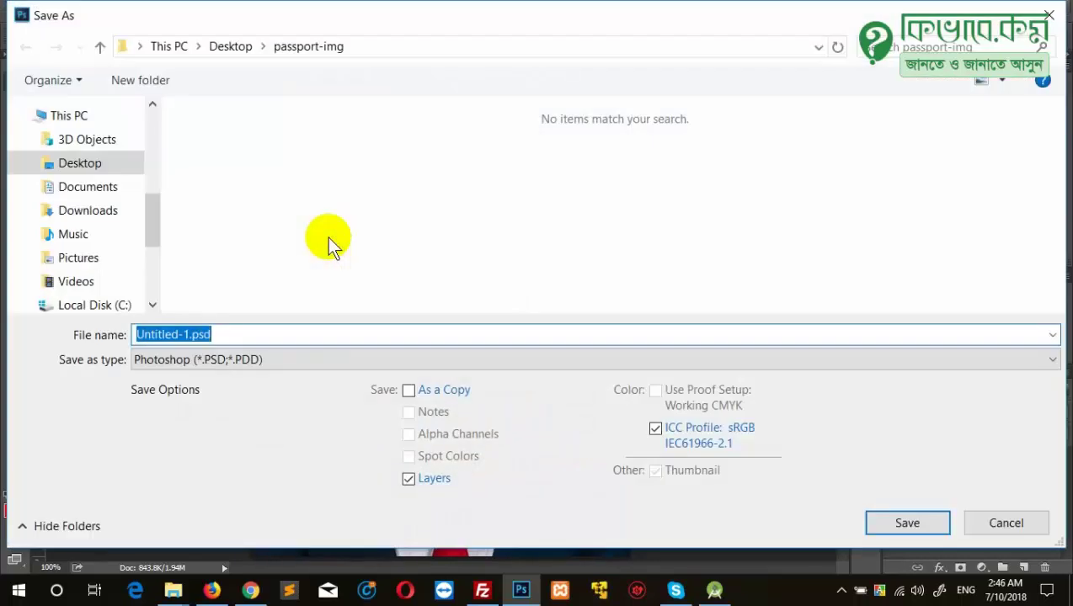
{"action": "type", "text": "mypass"}
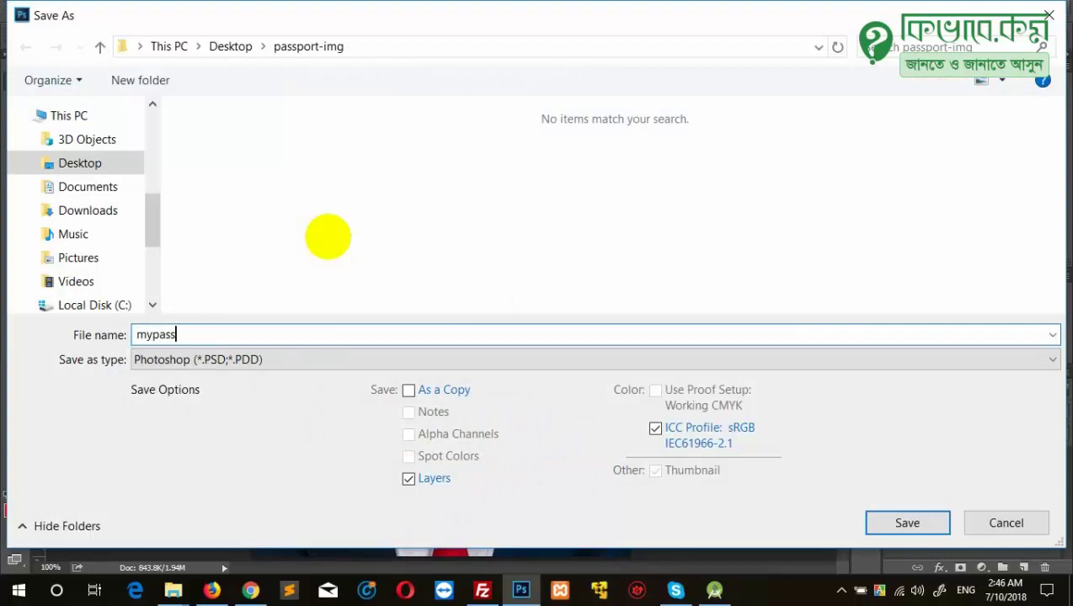
{"action": "type", "text": "portima"}
{"action": "type", "text": "ge"}
{"action": "key", "text": "Return"}
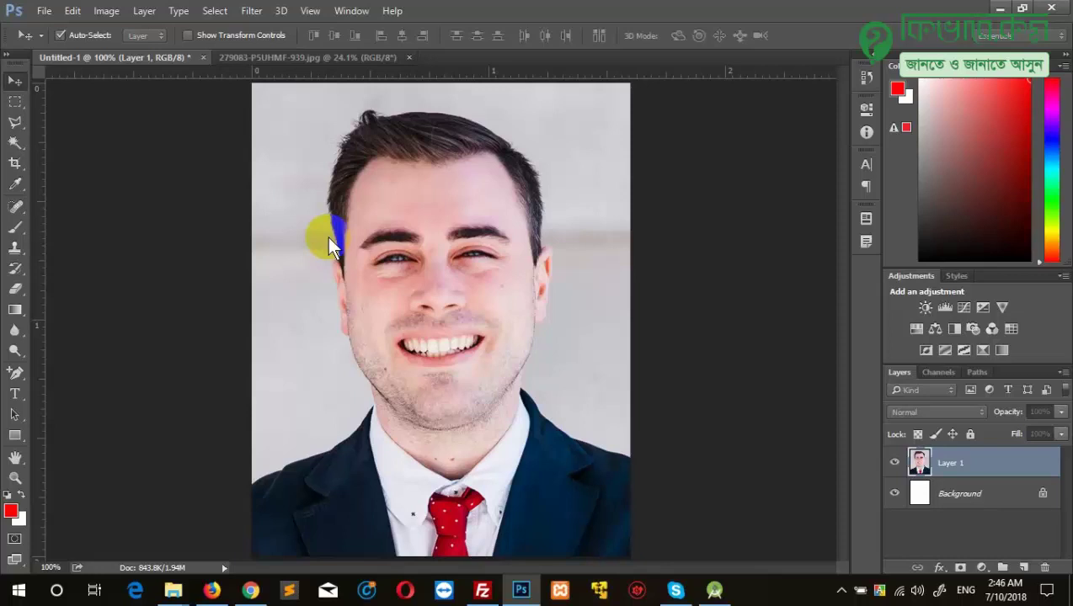
{"action": "left_click", "coordinate": [46, 11]}
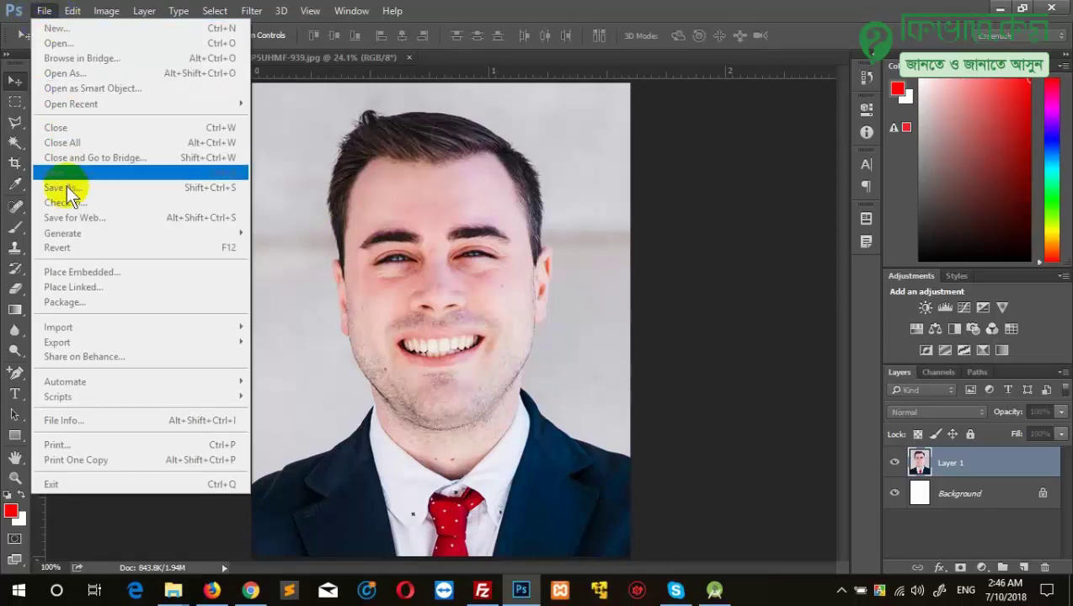
{"action": "left_click", "coordinate": [412, 180]}
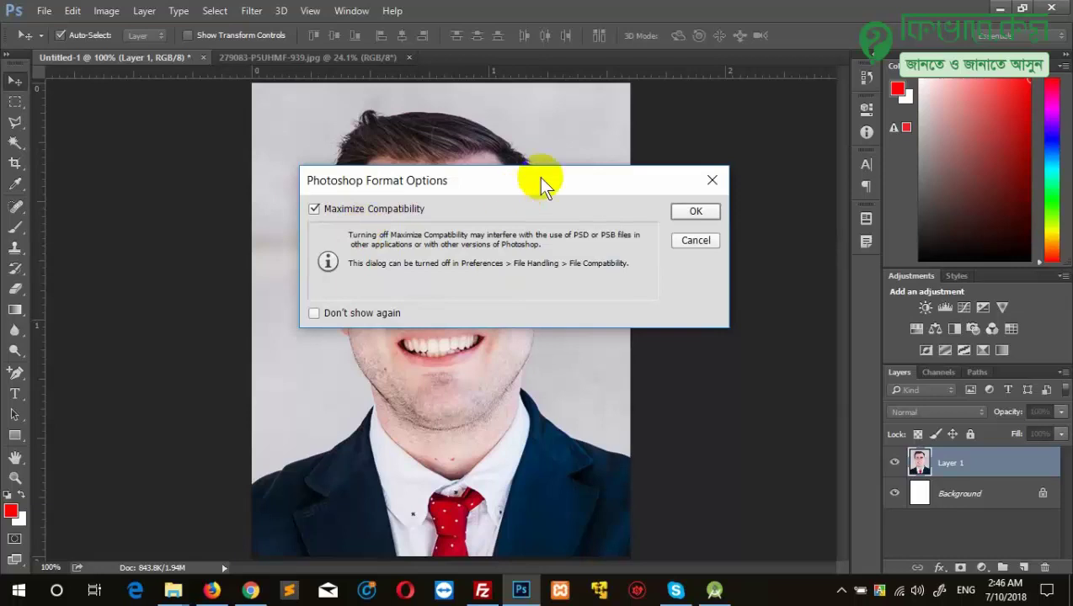
{"action": "left_click_drag", "start_coordinate": [538, 178], "coordinate": [504, 151]}
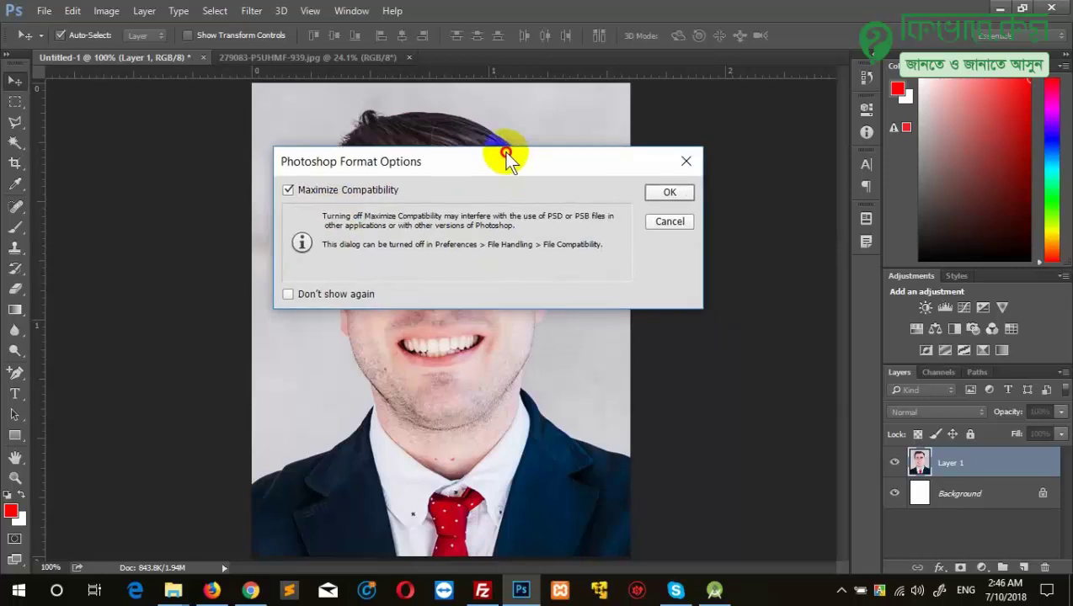
{"action": "left_click", "coordinate": [654, 189]}
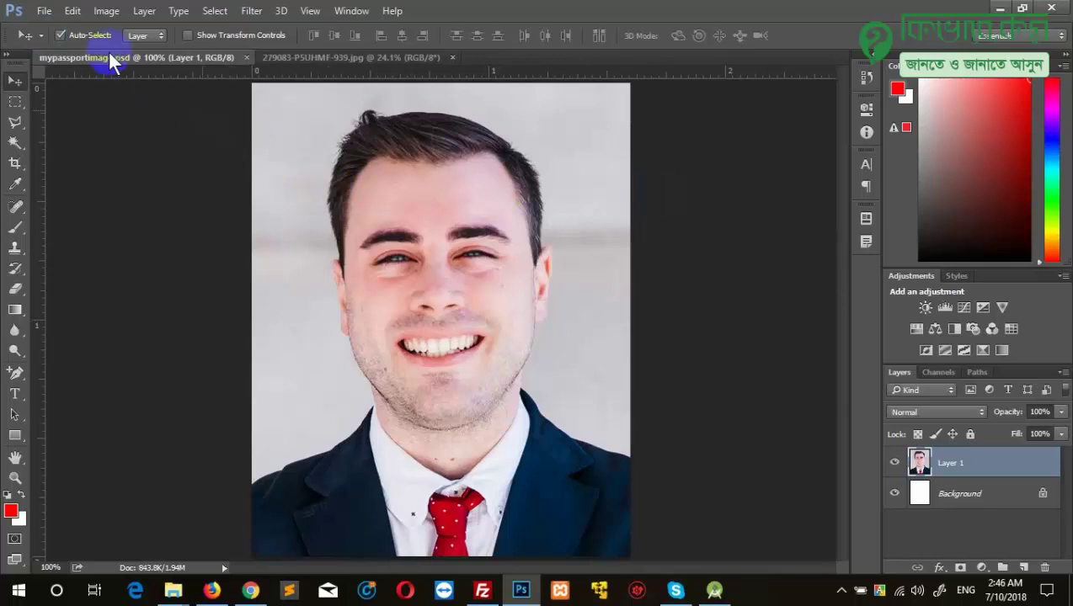
Save mypassportimage.jpg at maximum quality 12, then open passport-1.jpg from passport-img.
{"action": "left_click", "coordinate": [44, 11]}
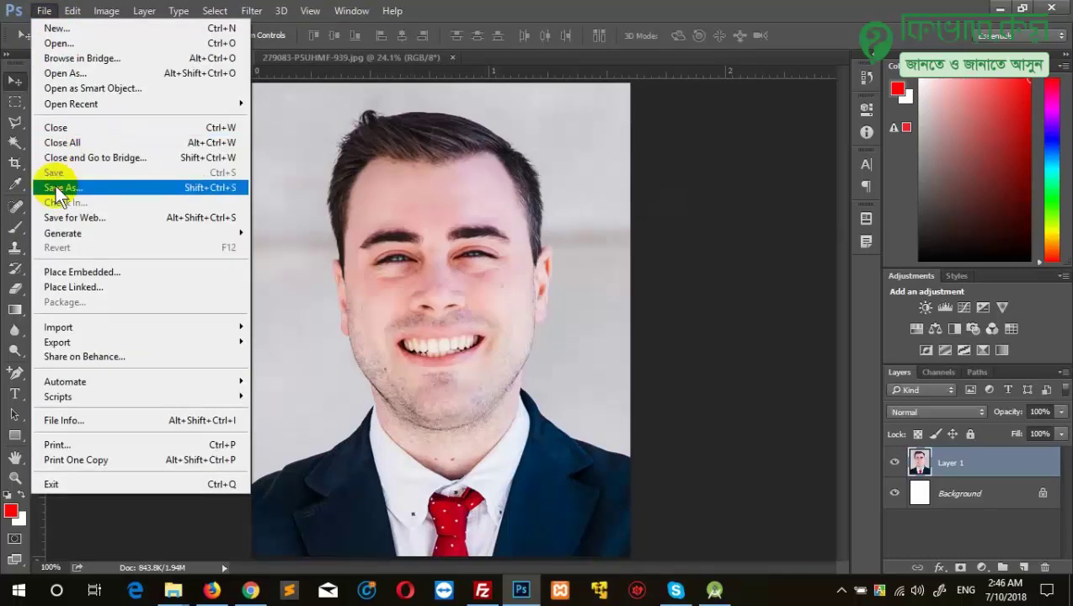
{"action": "left_click", "coordinate": [63, 187]}
{"action": "left_click", "coordinate": [323, 362]}
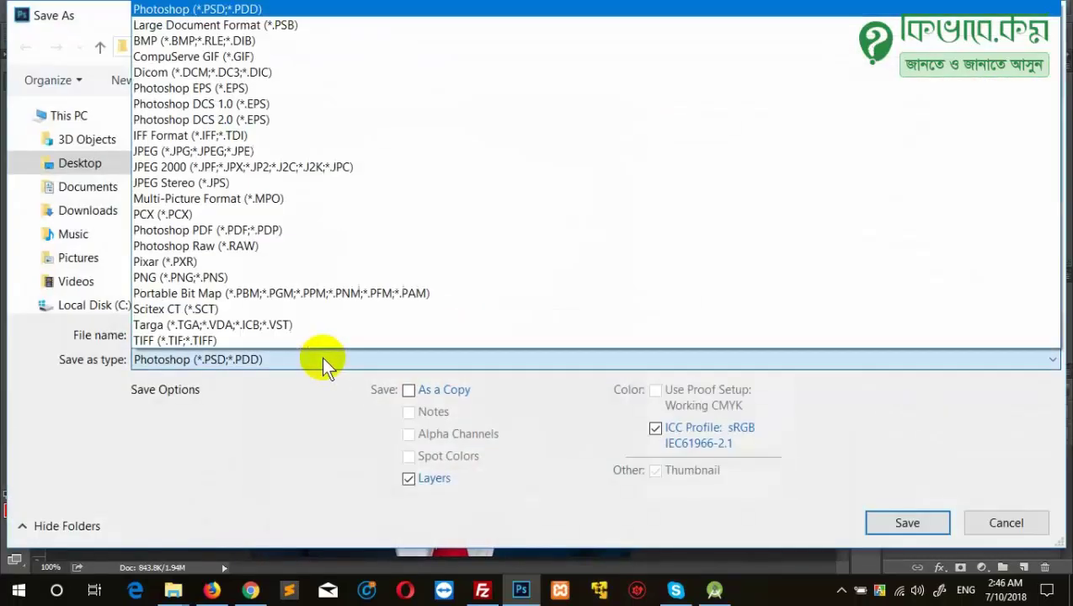
{"action": "left_click", "coordinate": [211, 151]}
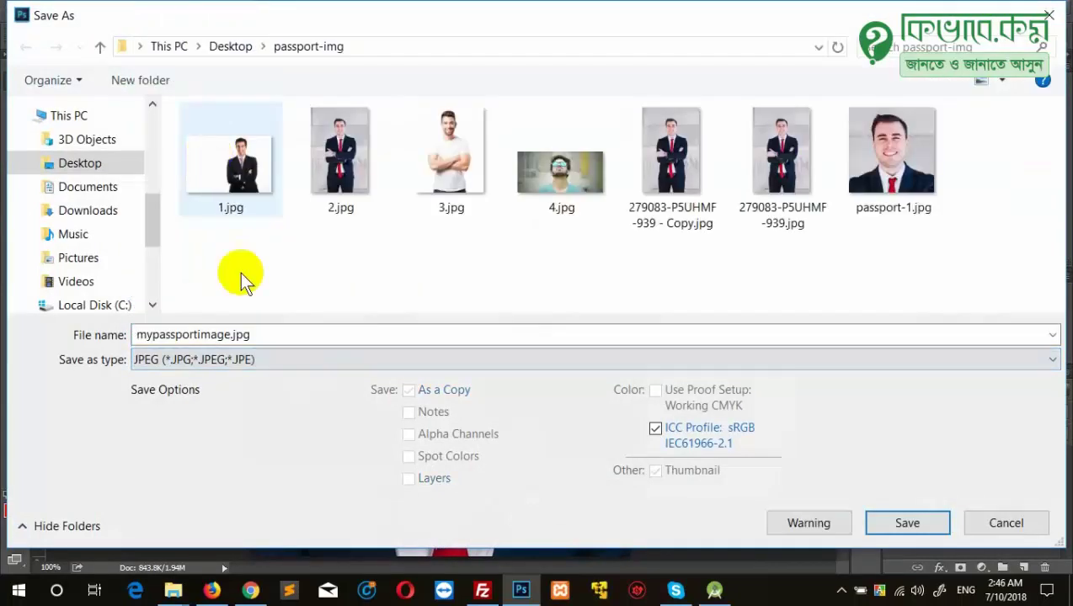
{"action": "left_click", "coordinate": [900, 520]}
{"action": "left_click", "coordinate": [623, 146]}
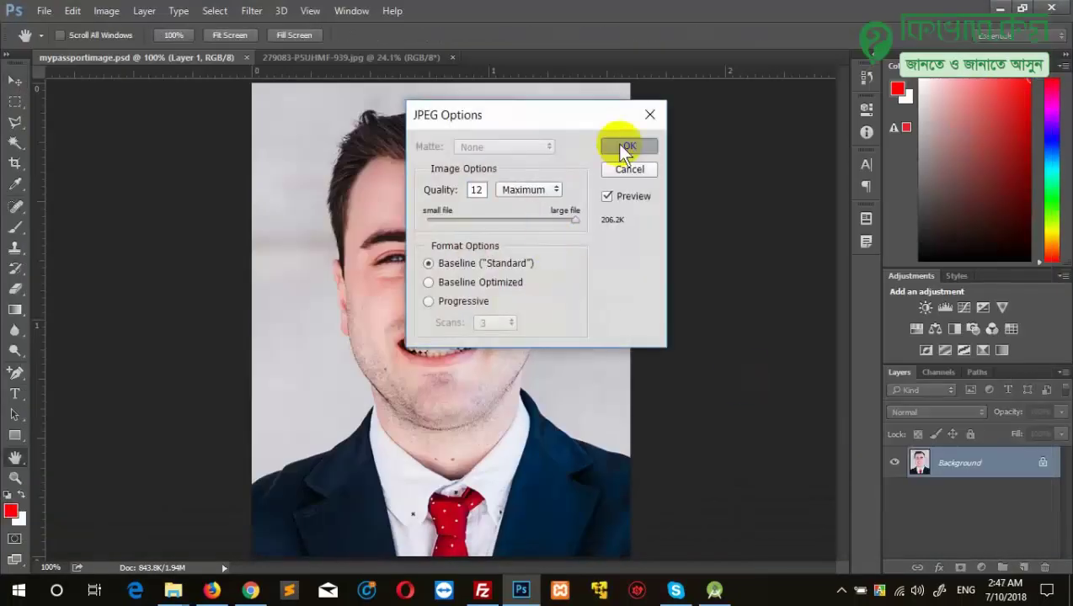
{"action": "mouse_move", "coordinate": [172, 591]}
{"action": "left_click", "coordinate": [215, 556]}
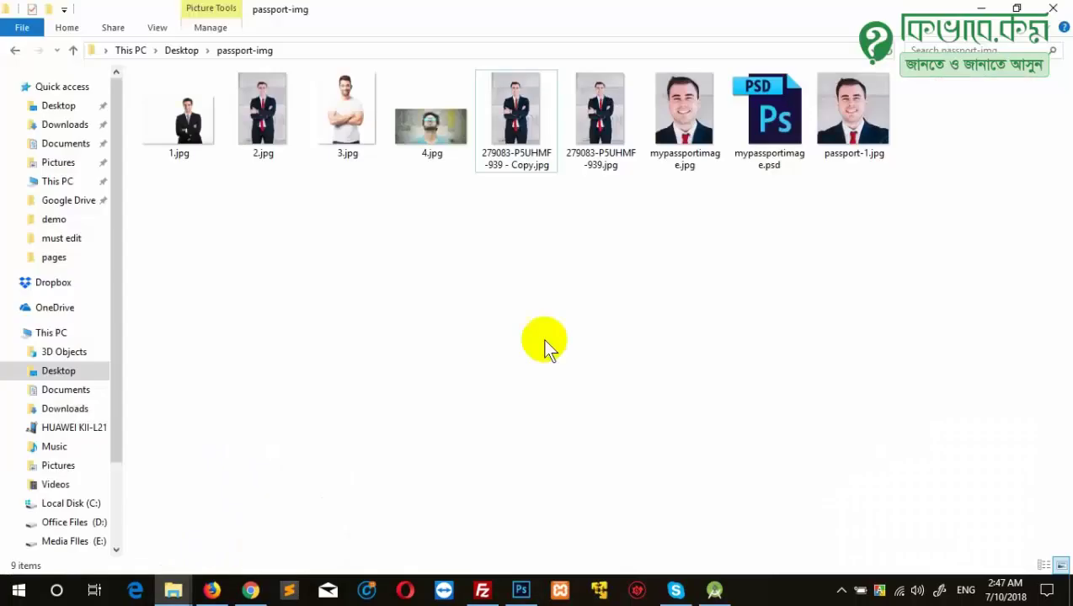
{"action": "double_click", "coordinate": [855, 155]}
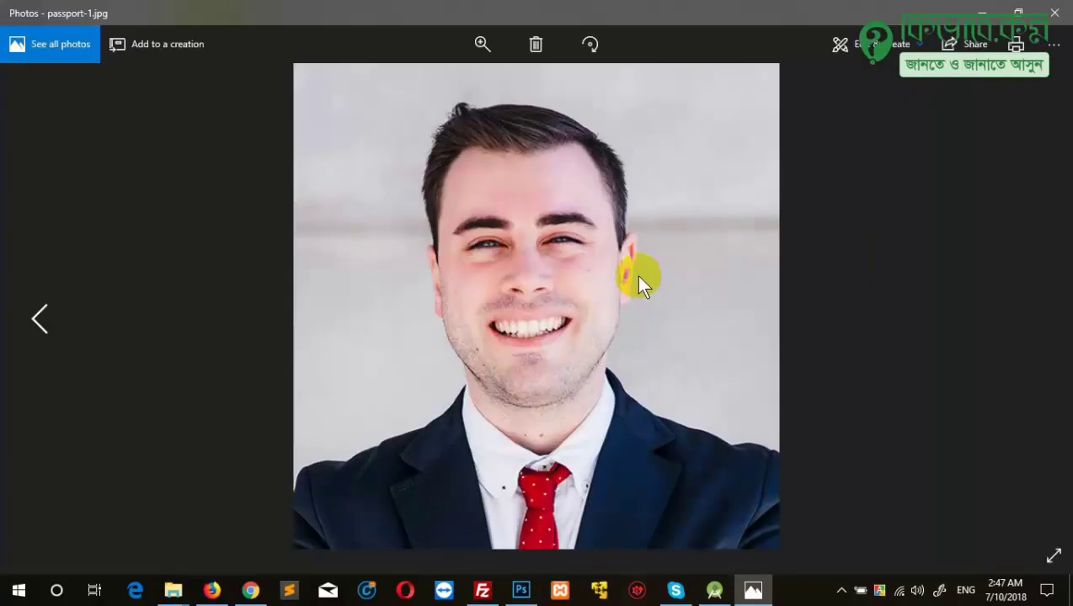
Flip between passport-1.jpg and mypassportimage.jpg in Photos, then close the viewer.
{"action": "key", "text": "Right"}
{"action": "key", "text": "Left"}
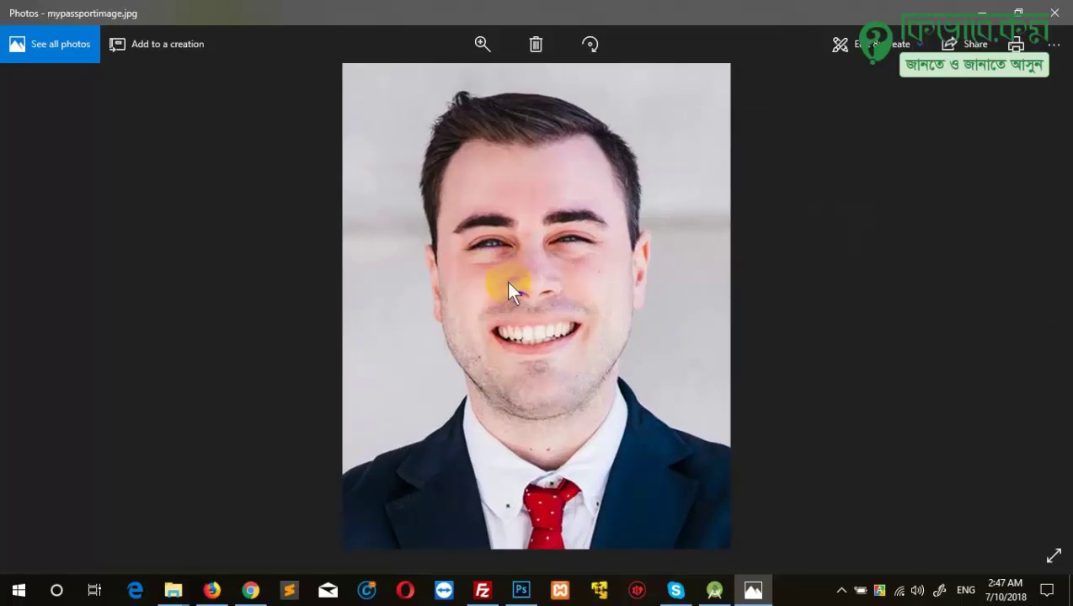
{"action": "key", "text": "Right"}
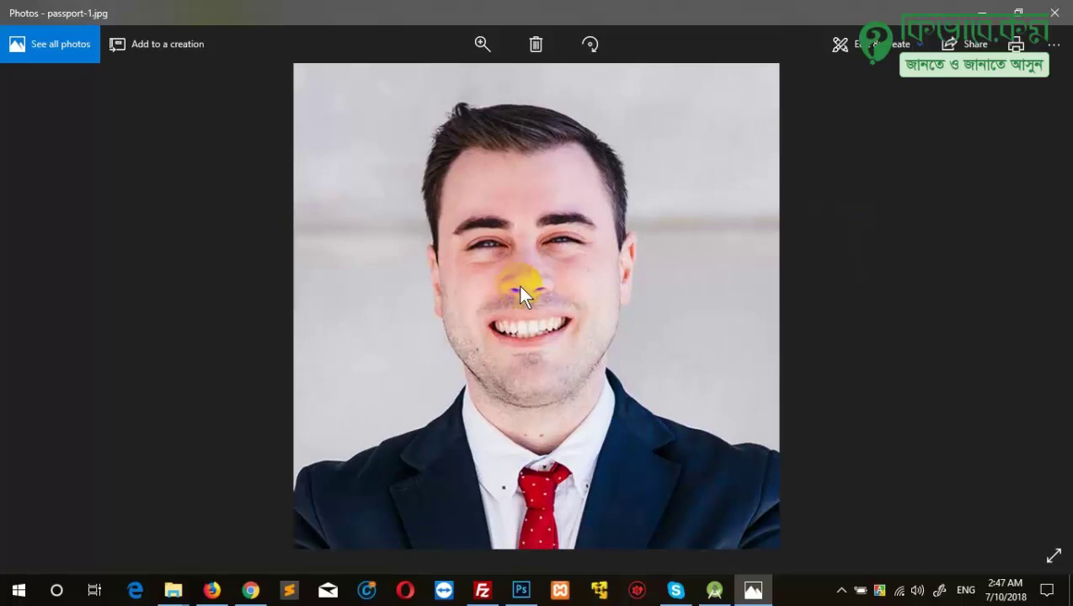
{"action": "left_click", "coordinate": [1054, 13]}
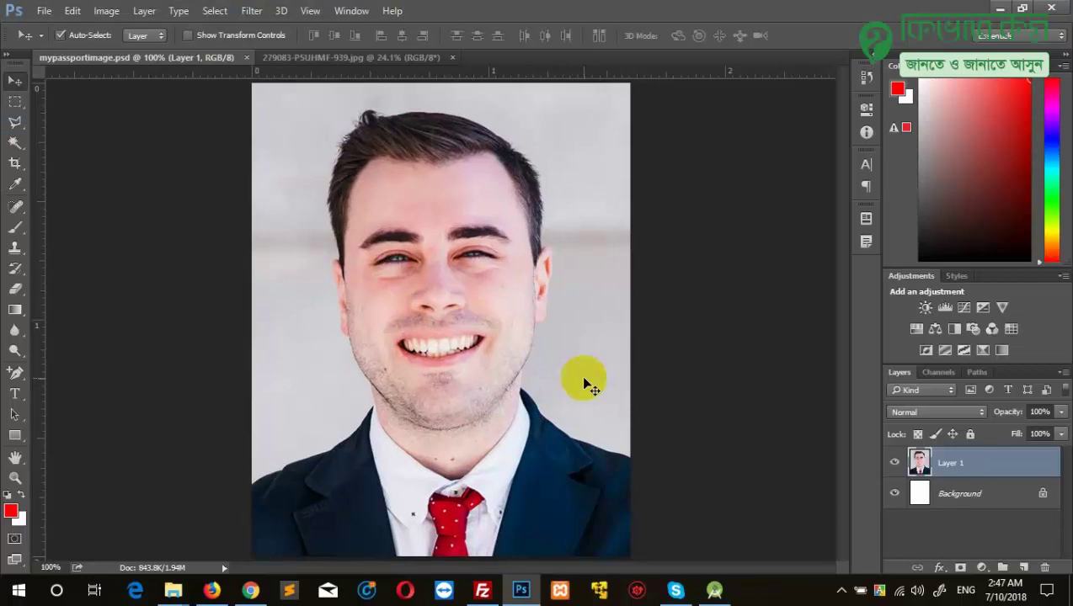